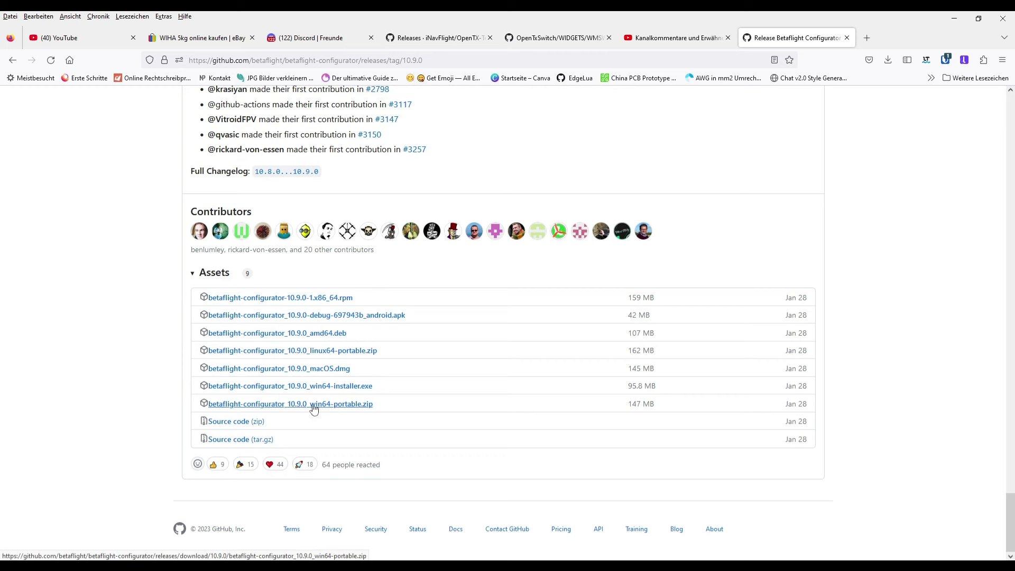
- Download betaflight-configurator_10.9.0_win64-installer.exe to the Downloads folder and run it
click(324, 389)
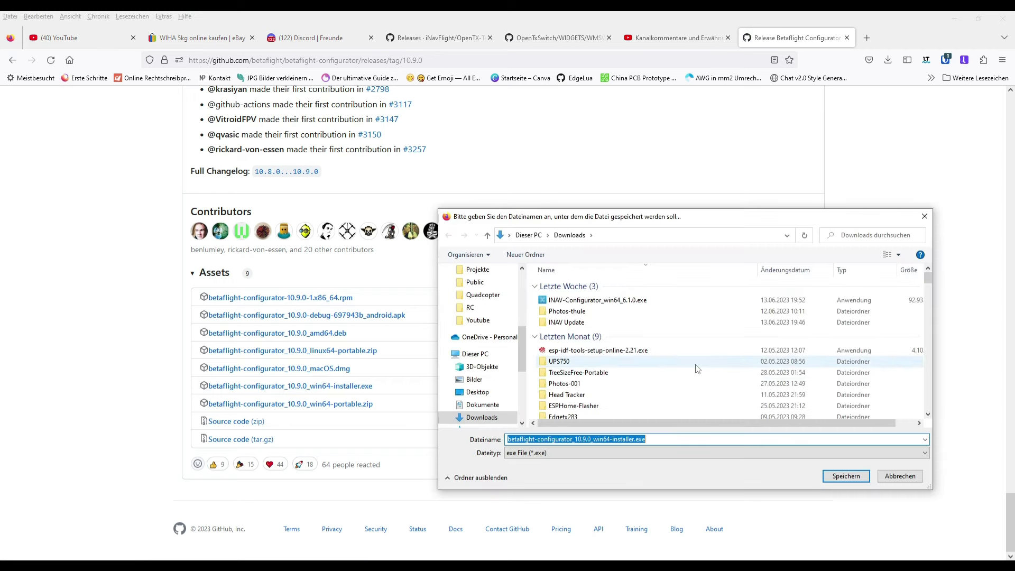
key(Return)
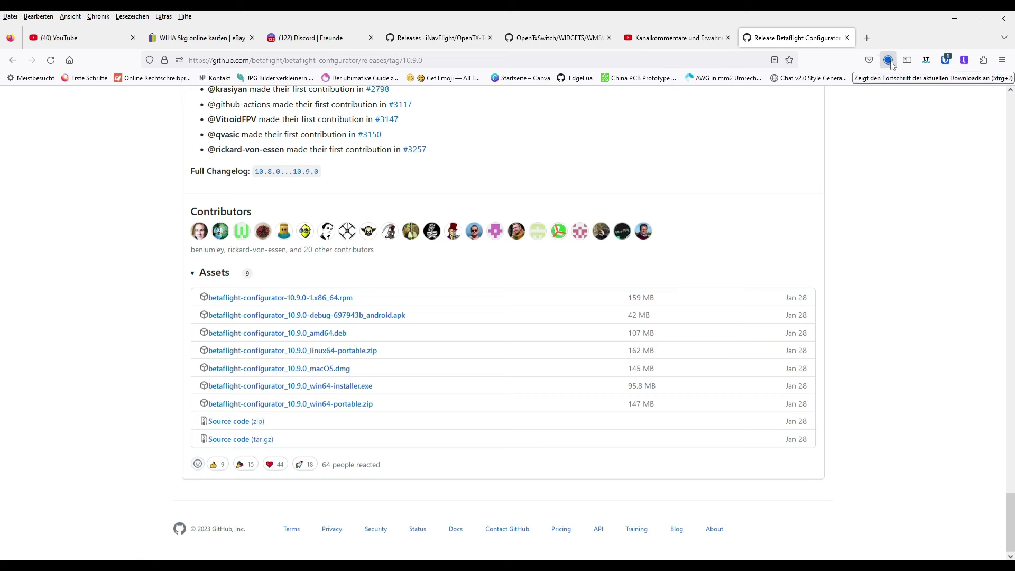
click(890, 62)
click(782, 95)
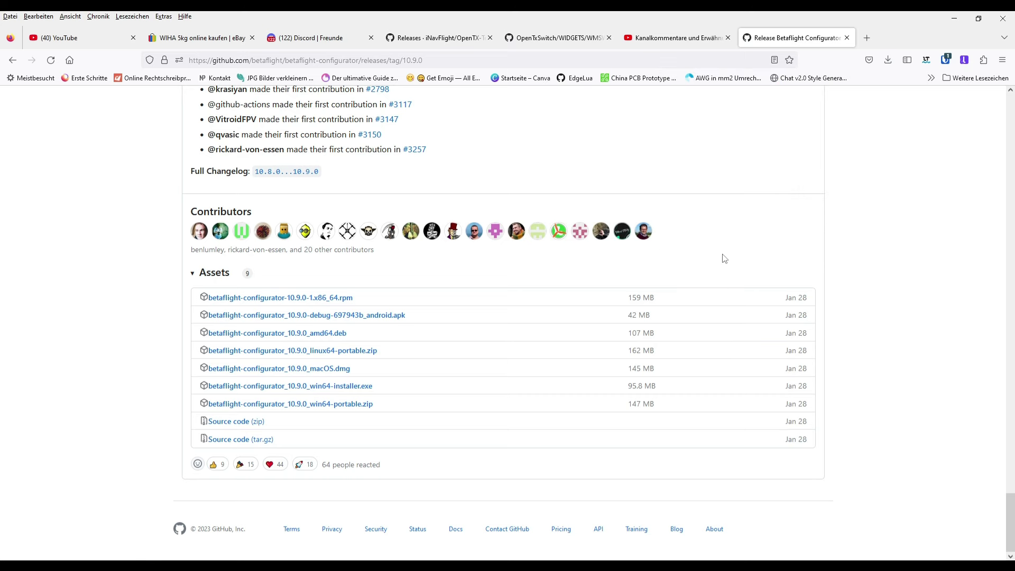
- Install Betaflight Configurator 10.9.0 in the default folder, replacing the old version, then launch it with public-network firewall access allowed
click(530, 317)
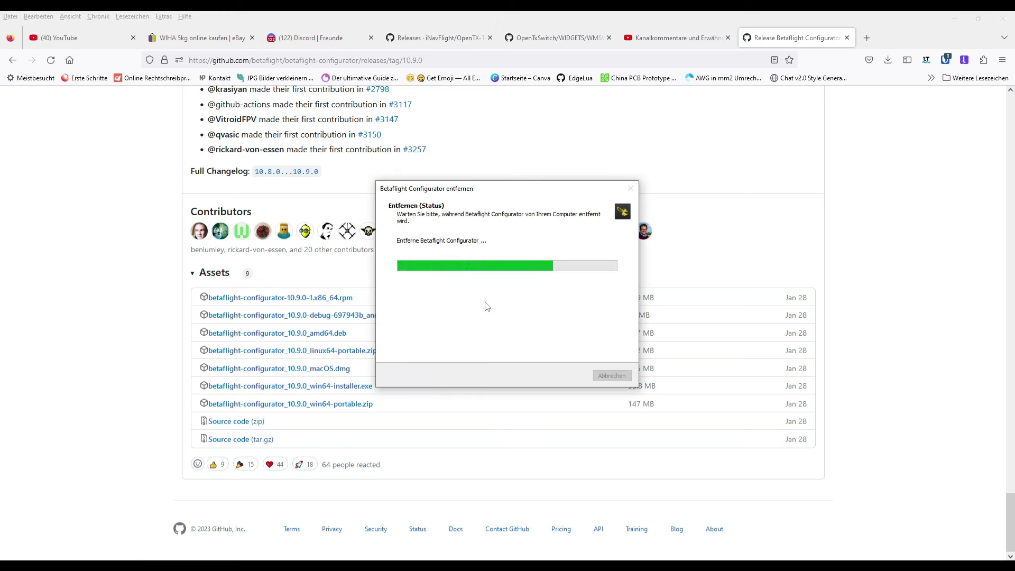
click(420, 362)
click(591, 394)
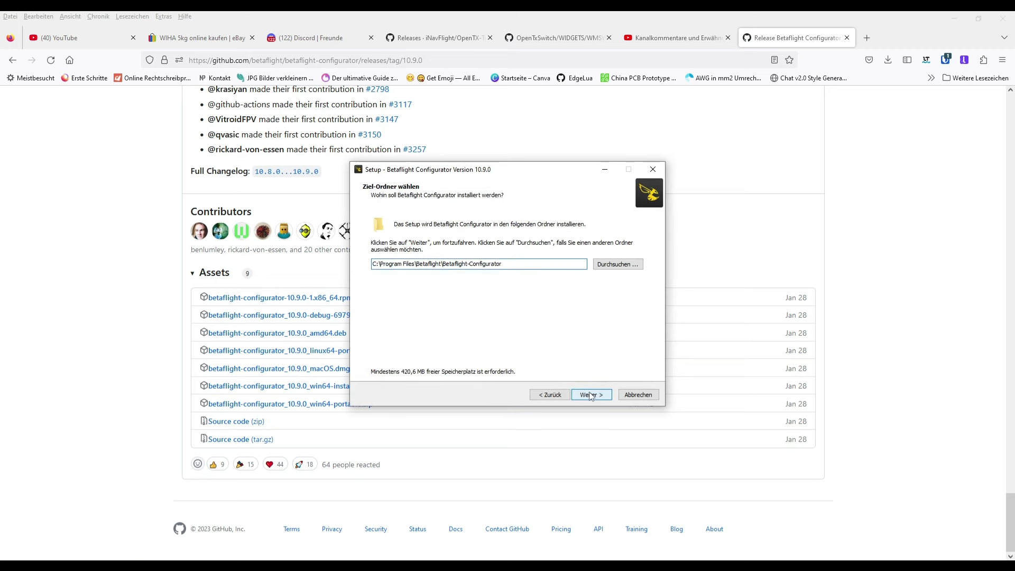
click(591, 395)
click(598, 395)
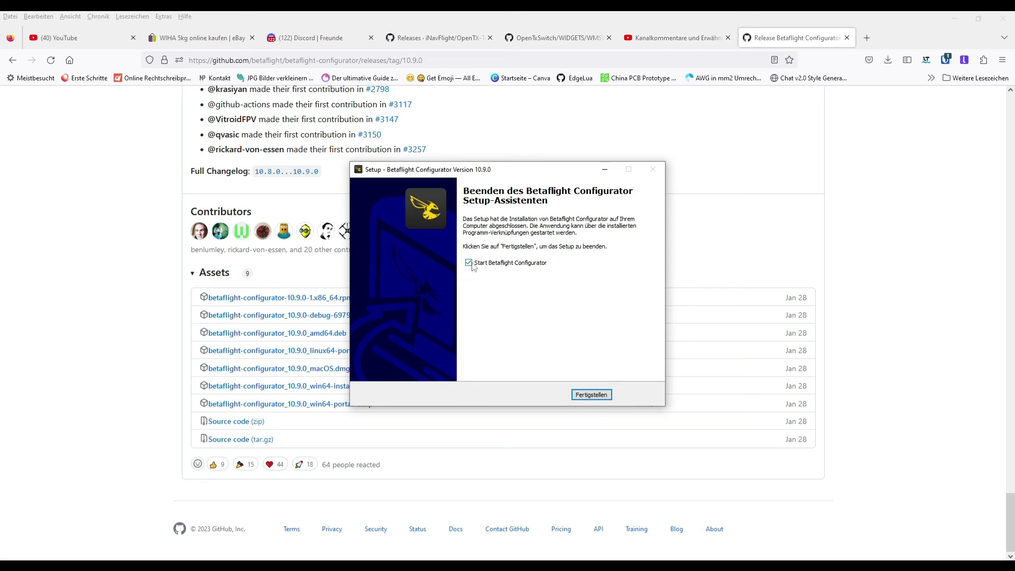
click(586, 396)
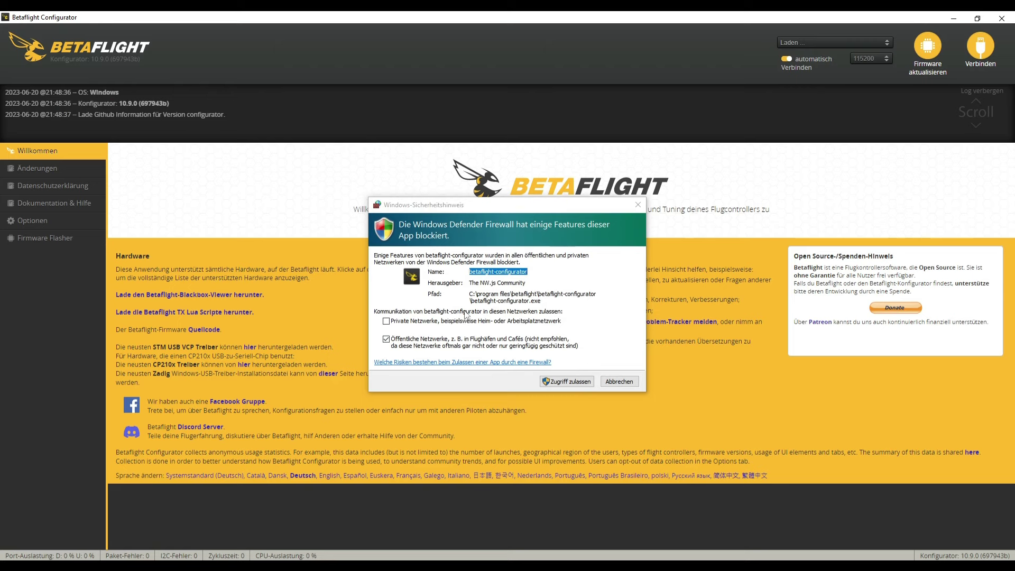
click(565, 386)
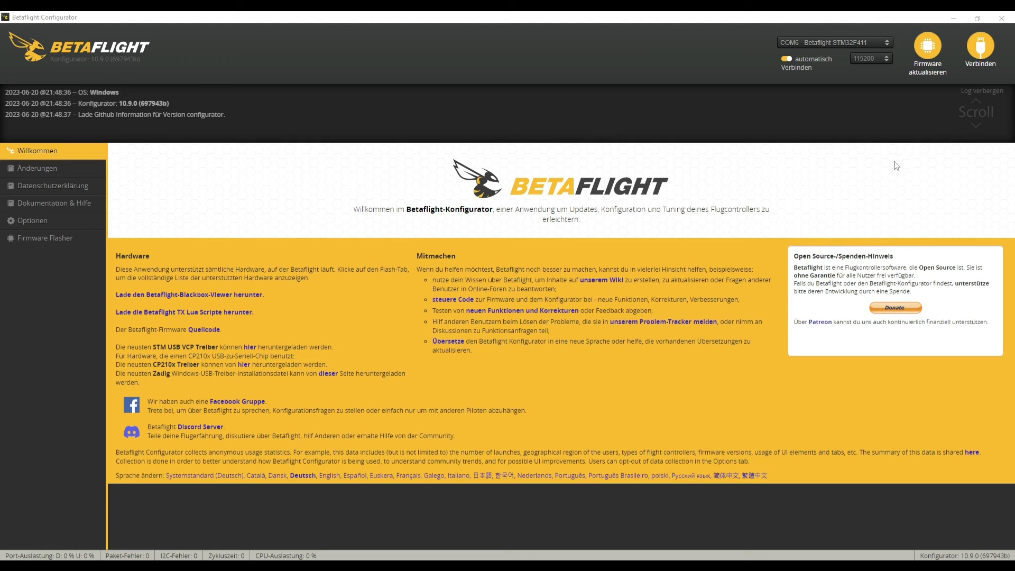
- Connect to the flight controller on port COM6 - Betaflight STM32F411 and check its firmware version in the log
click(840, 42)
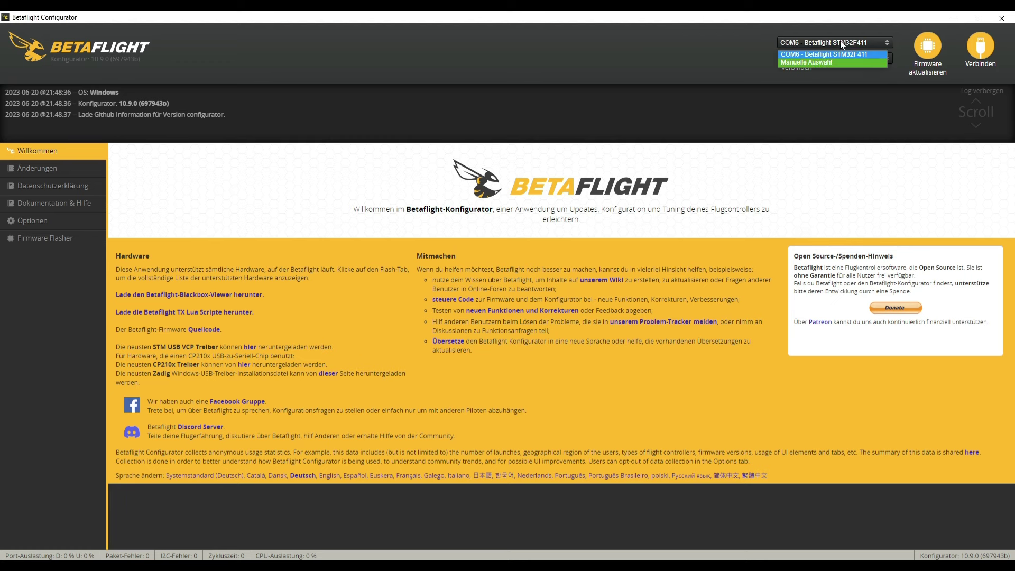
click(841, 44)
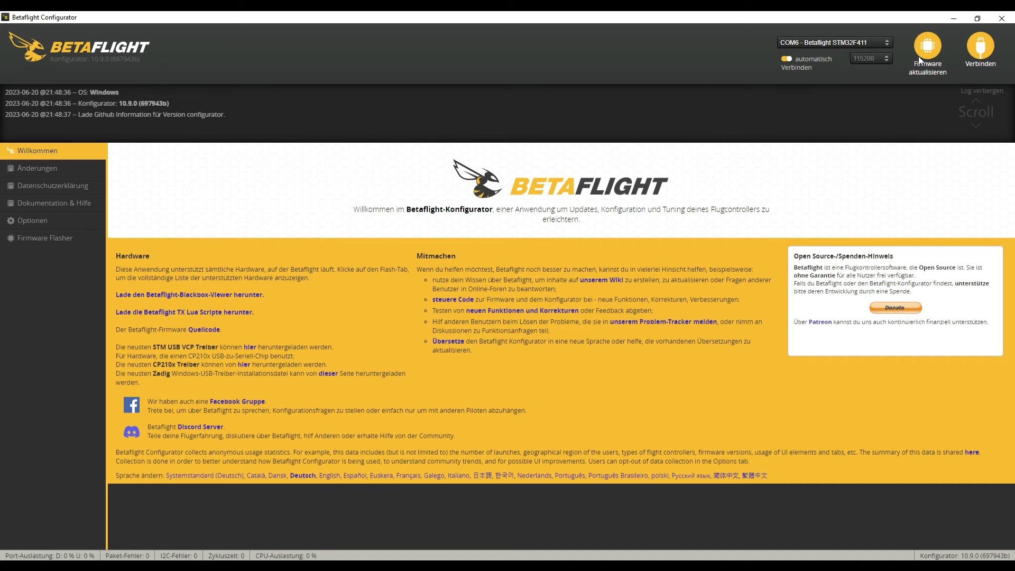
click(980, 47)
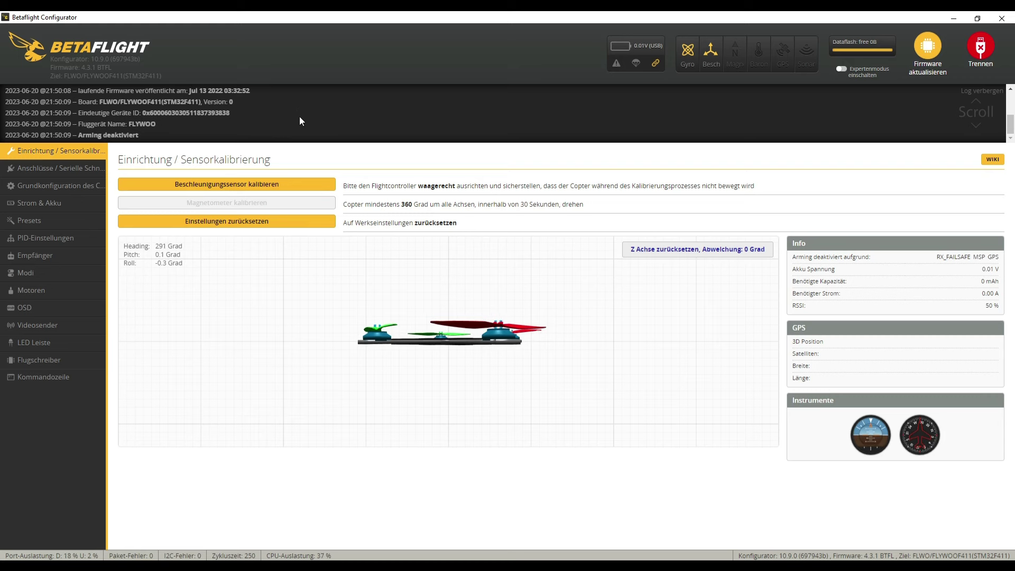
scroll(299, 116, up, 2)
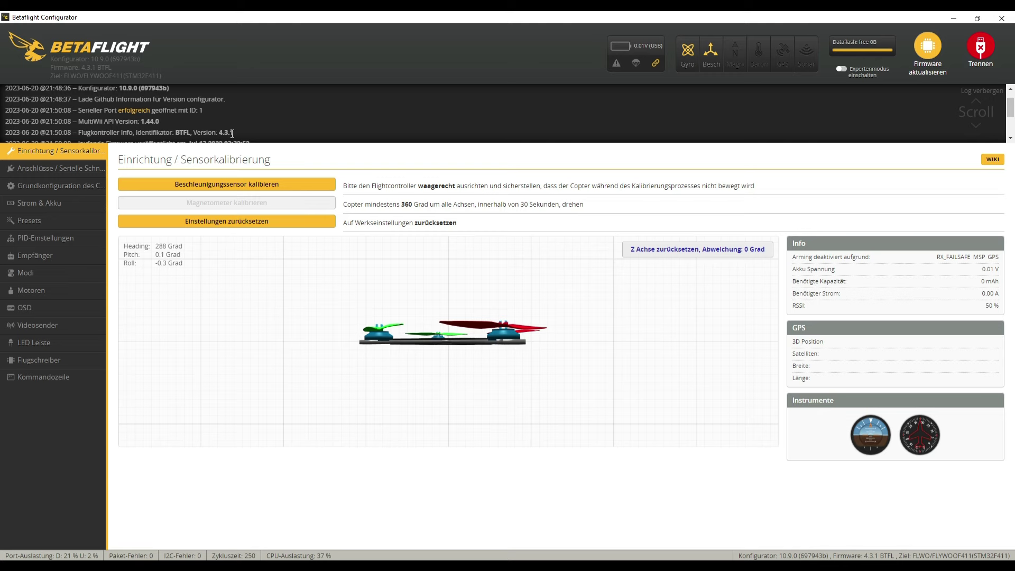
- Run the diff command in the command line interface and copy its output to the clipboard
click(43, 377)
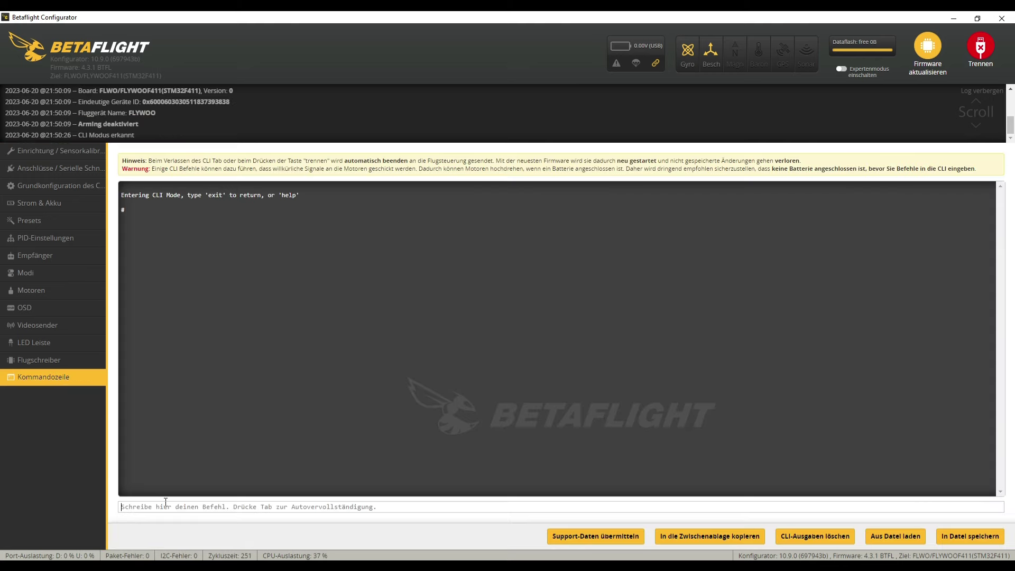
text(diff)
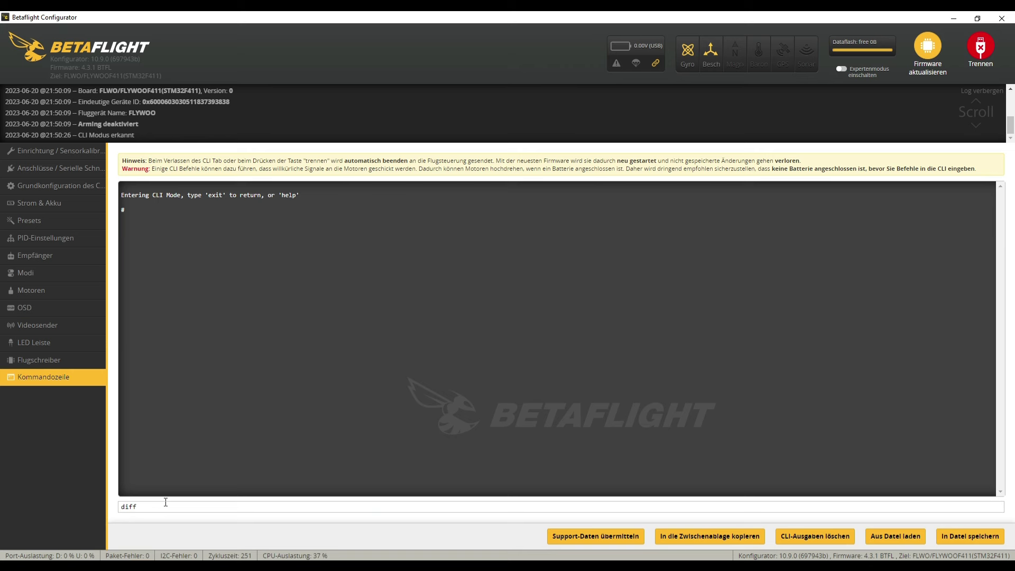
key(Return)
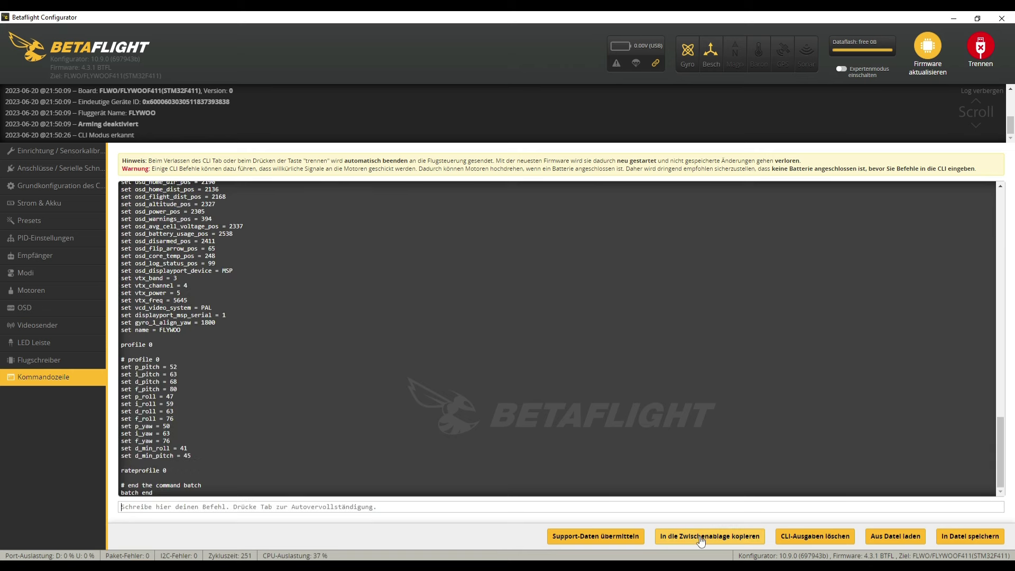
click(713, 535)
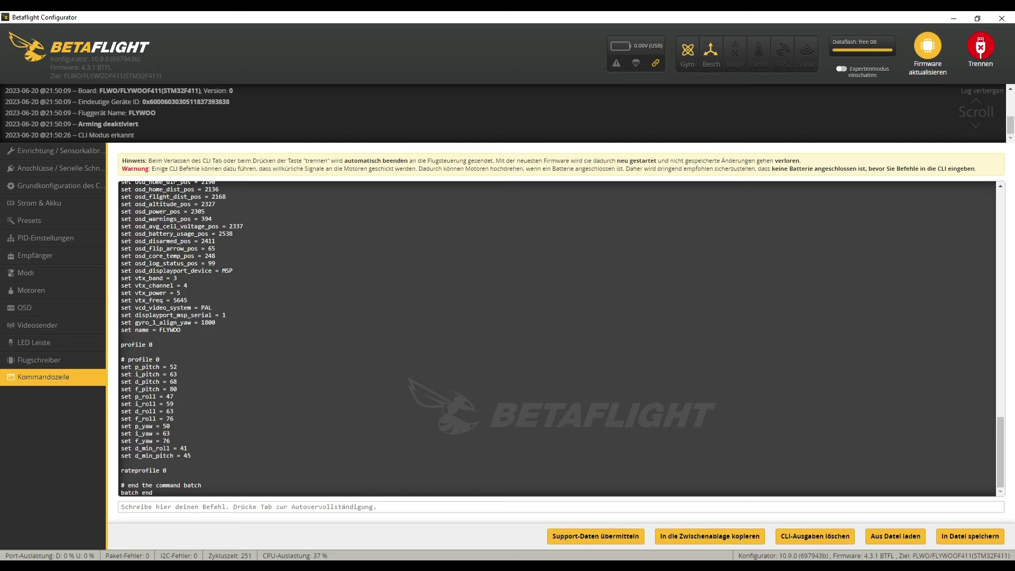
- Switch to File Explorer and create a text document named Diff 341.txt in the Betaflight Update folder
key(alt+Tab)
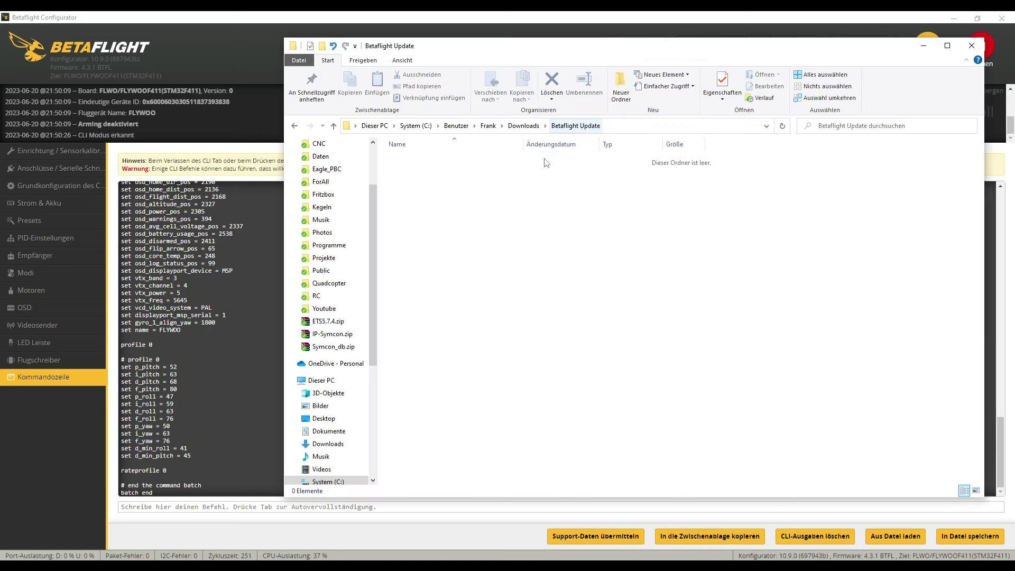
right_click(434, 246)
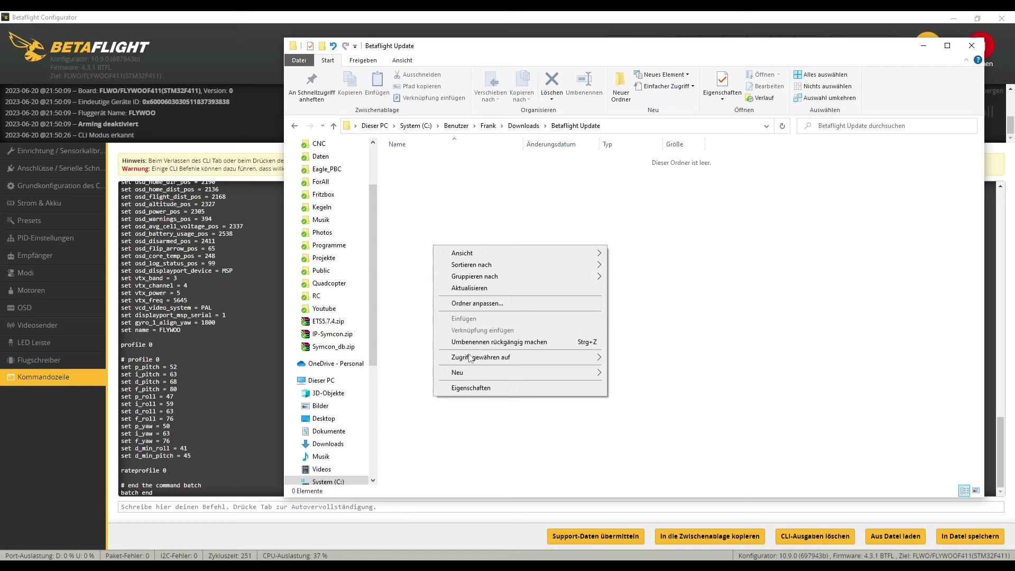
mouse_move(472, 373)
click(643, 458)
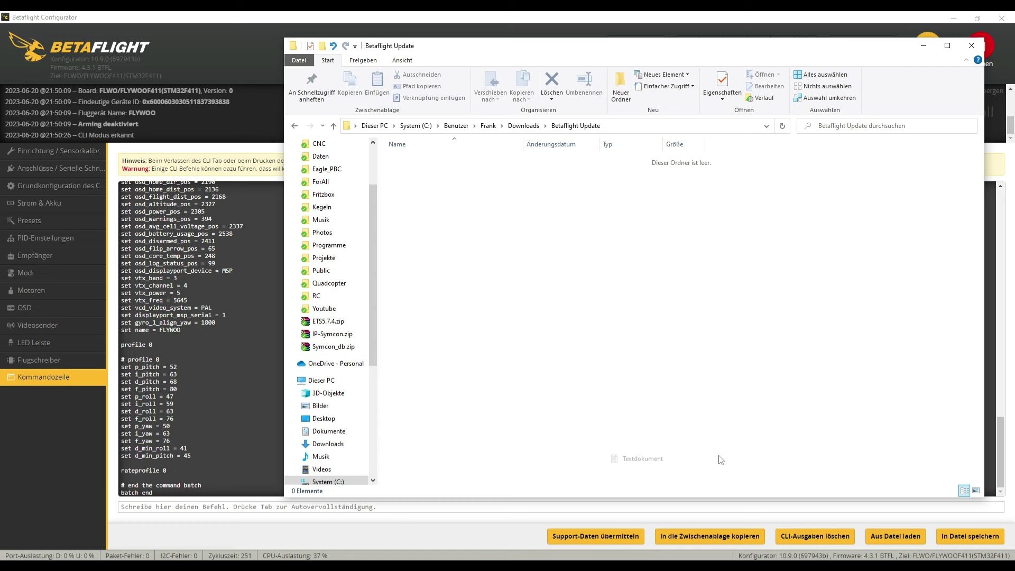
text(Diff)
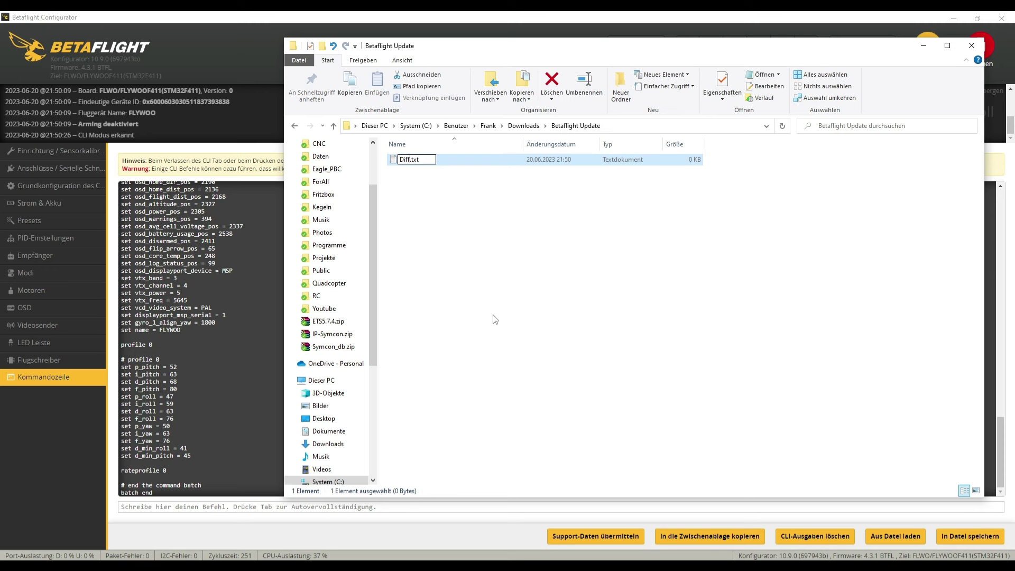
key(BackSpace)
text(341)
- Create a second text document named Dump 341.txt in the Betaflight Update folder
right_click(410, 194)
mouse_move(528, 322)
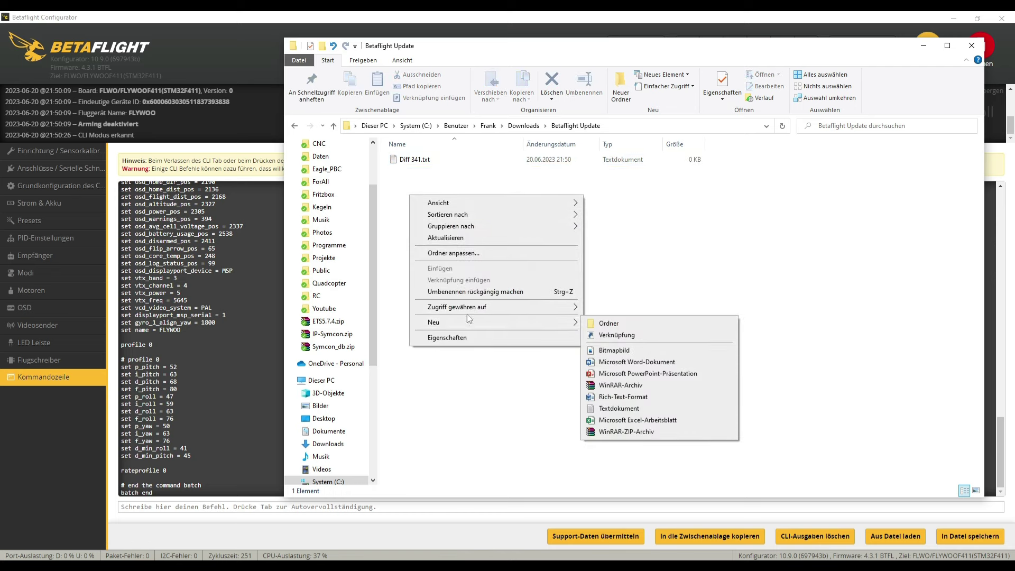
click(606, 411)
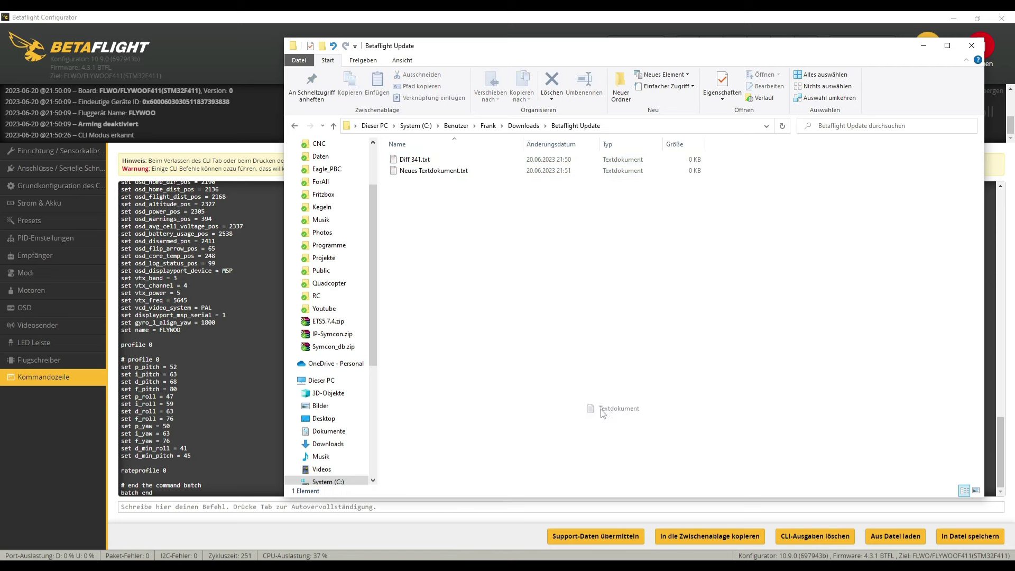
text(Dump)
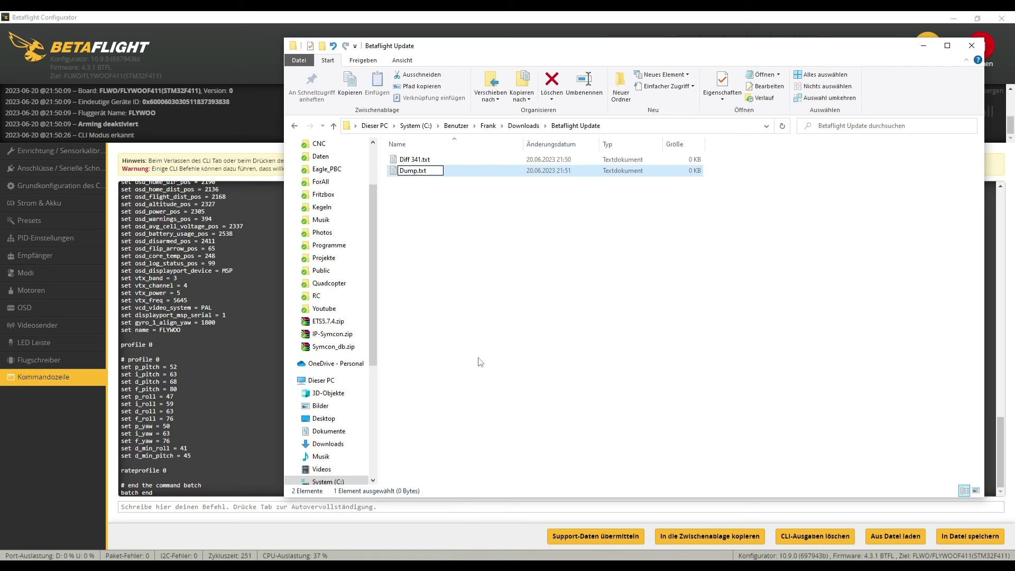
text( 341)
key(Return)
click(495, 235)
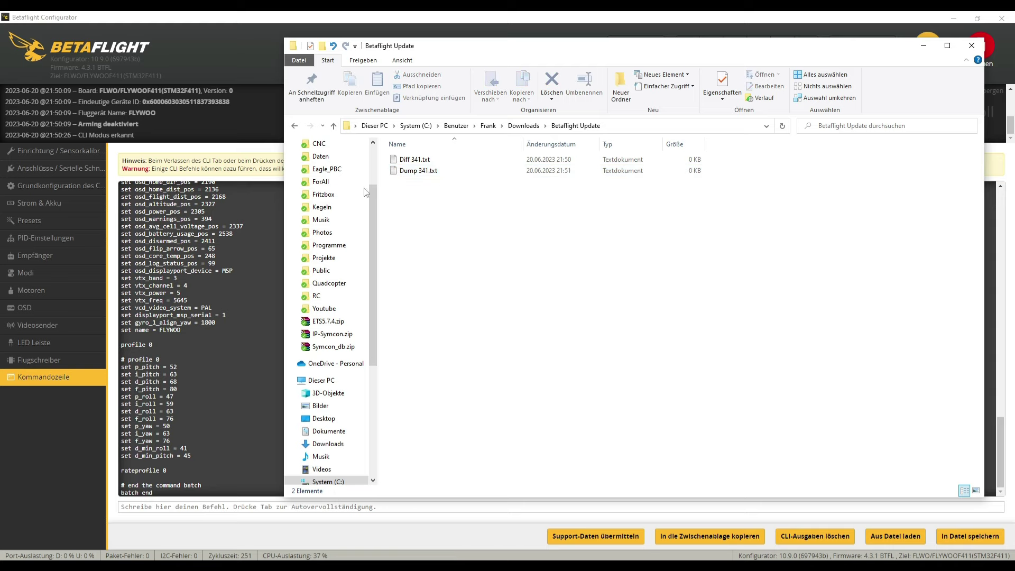
- Paste the copied diff output into Diff 341.txt, save the file and close it
double_click(436, 161)
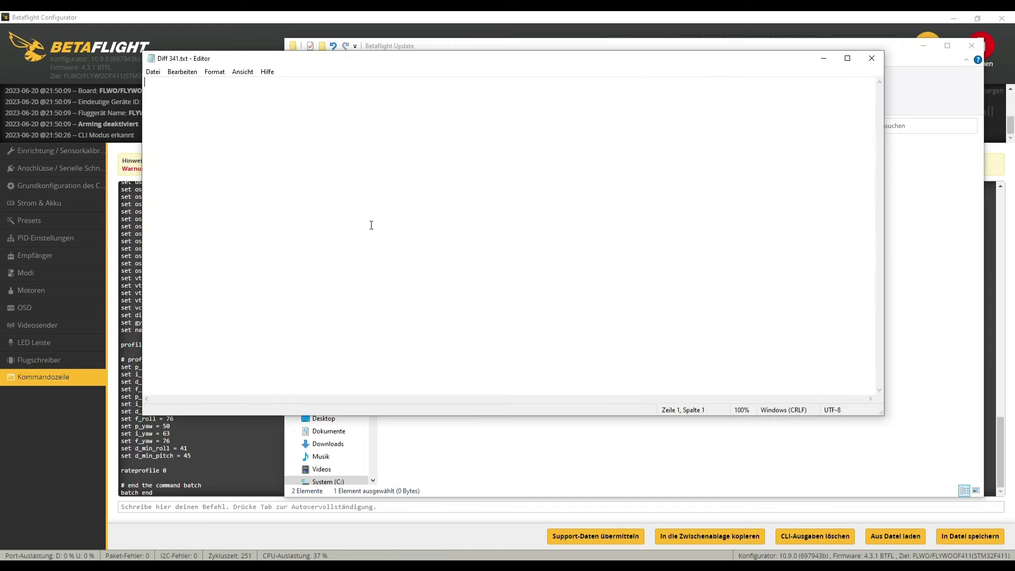
right_click(391, 217)
click(421, 262)
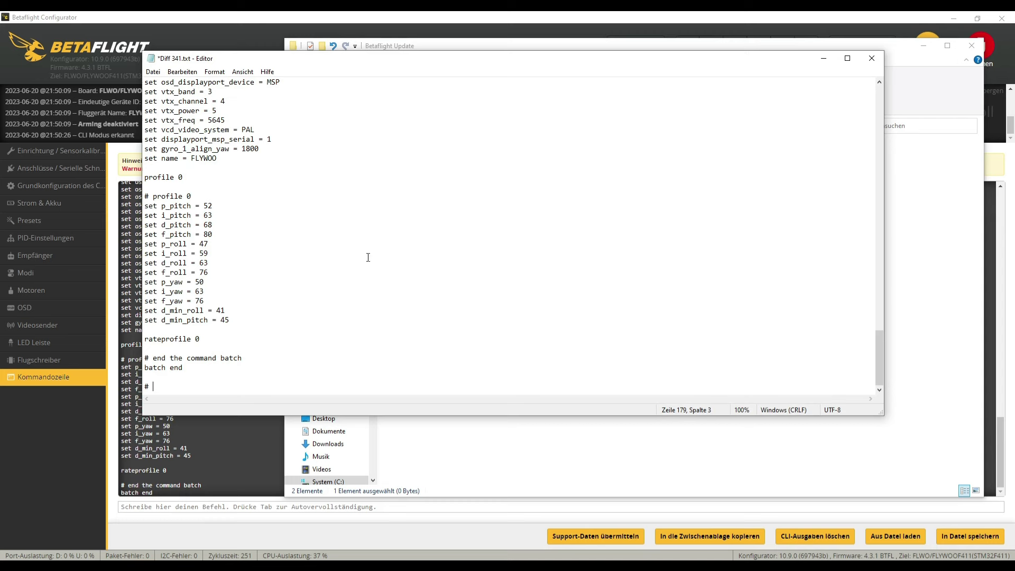
click(161, 72)
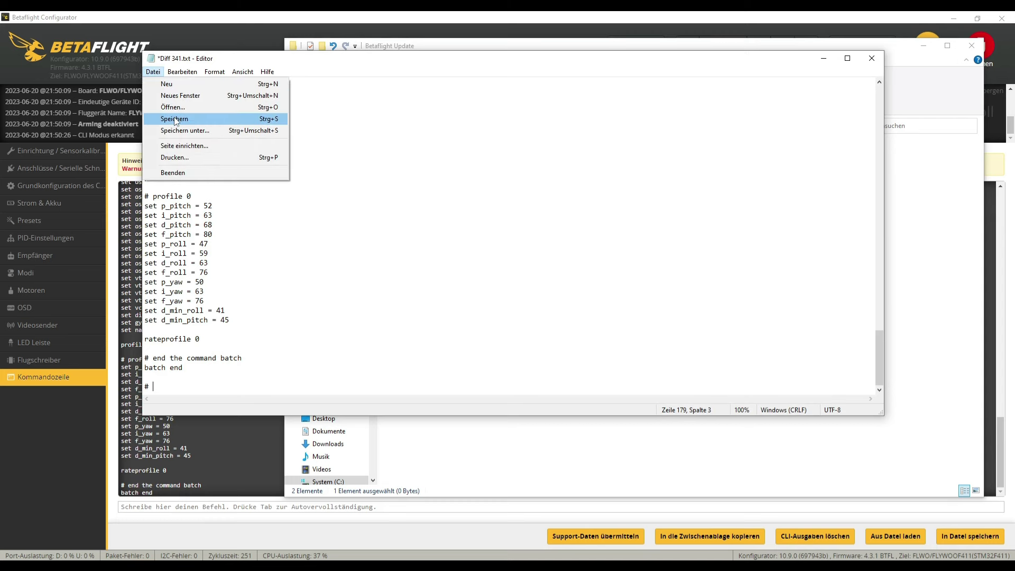
click(176, 119)
click(871, 58)
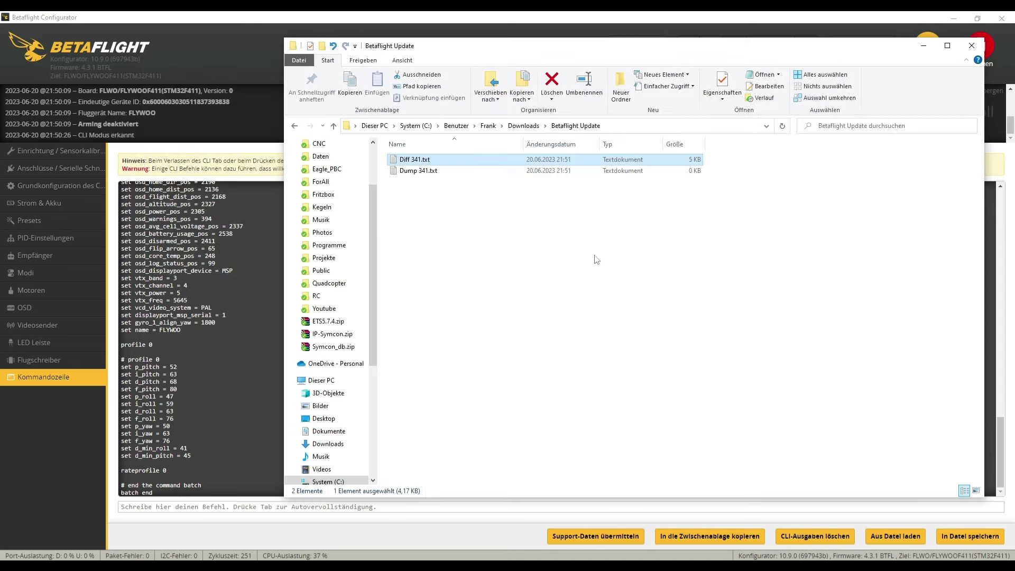
- Return to Betaflight Configurator, clear the CLI output, and run the dump command to copy its full output to the clipboard
click(247, 409)
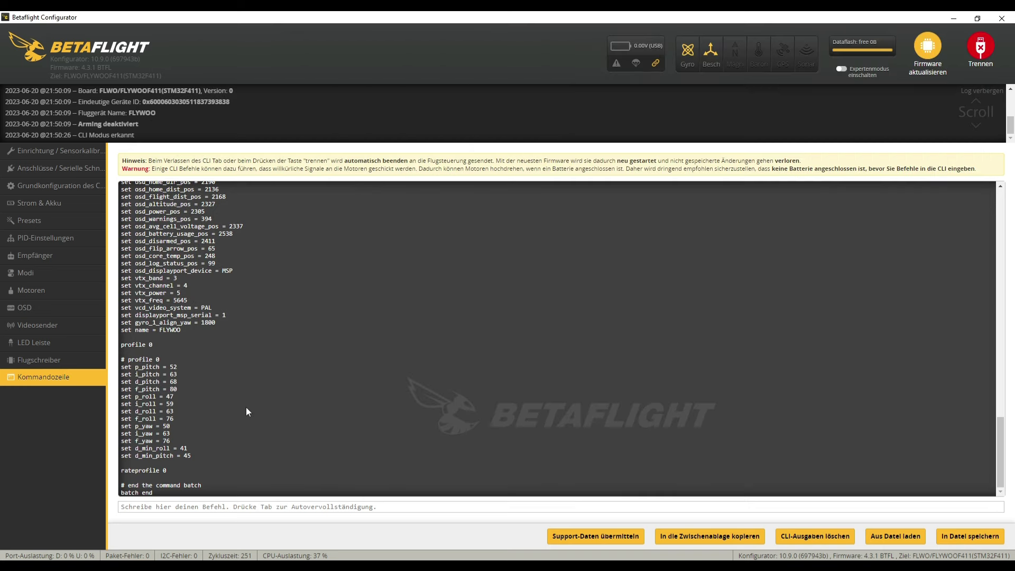
click(819, 537)
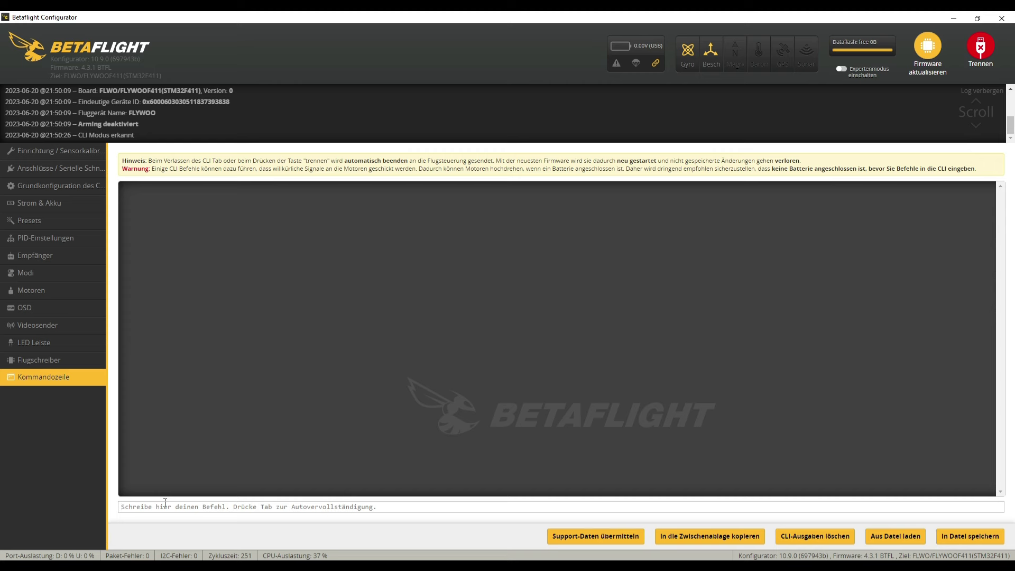
text(dump)
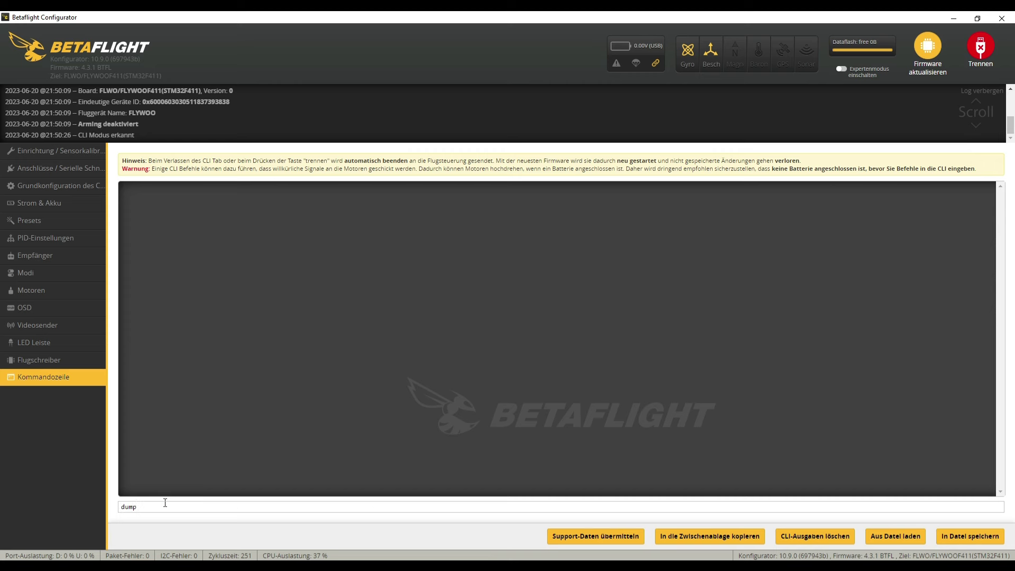
key(Return)
text(set gyro_)
key(BackSpace)
key(BackSpace)
key(BackSpace)
key(BackSpace)
key(BackSpace)
text(osd_remaining_time_estimate_pos =)
key(BackSpace)
key(BackSpace)
key(BackSpace)
key(BackSpace)
key(BackSpace)
key(BackSpace)
key(BackSpace)
key(BackSpace)
key(BackSpace)
key(BackSpace)
key(BackSpace)
key(BackSpace)
key(BackSpace)
key(BackSpace)
key(BackSpace)
key(BackSpace)
key(BackSpace)
key(BackSpace)
key(BackSpace)
key(BackSpace)
text(horiz)
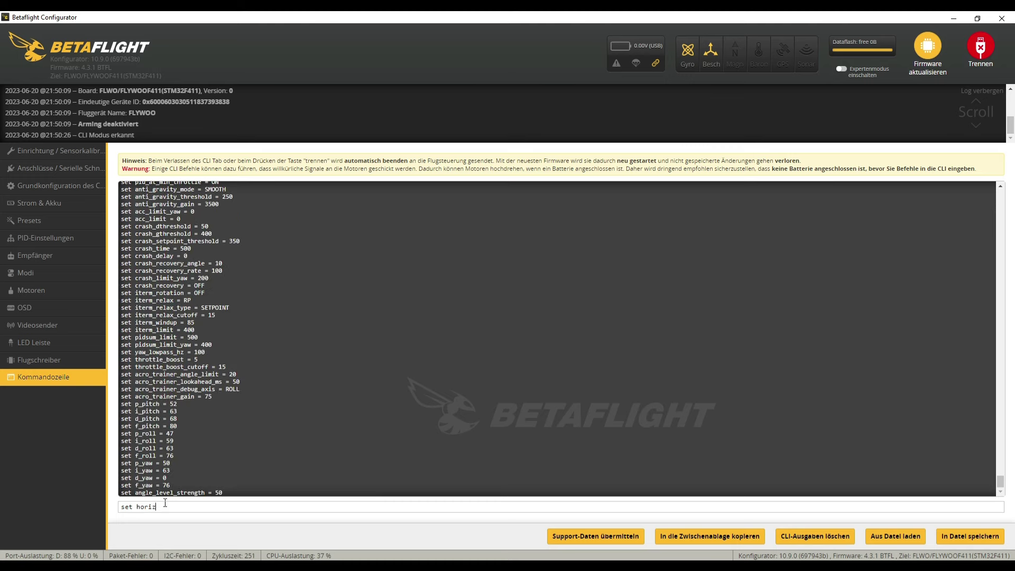
key(Return)
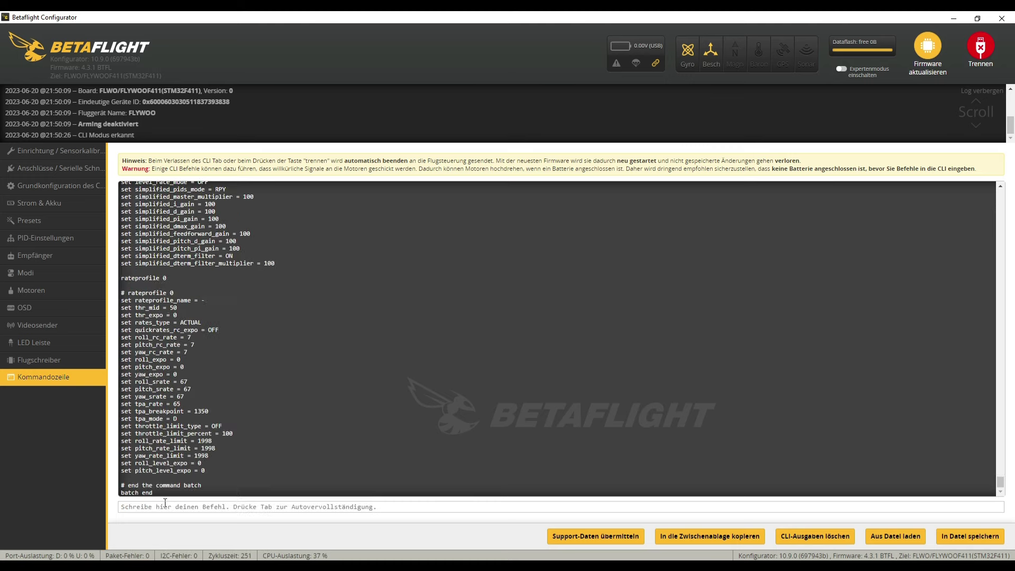
click(755, 533)
- Switch to File Explorer, paste the copied dump output into Dump 341.txt, save the file and close it
key(alt+Tab)
double_click(407, 169)
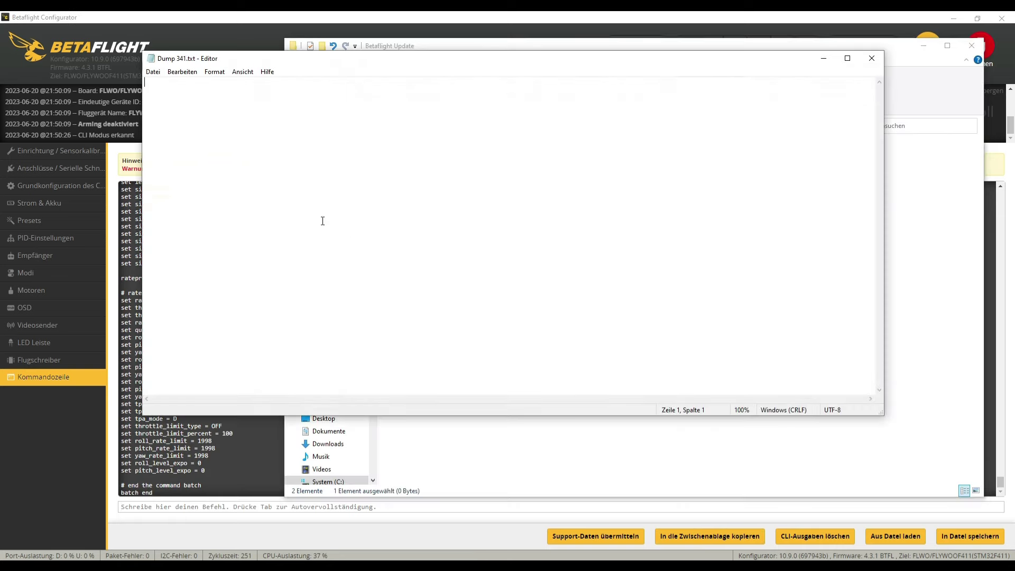
key(ctrl+v)
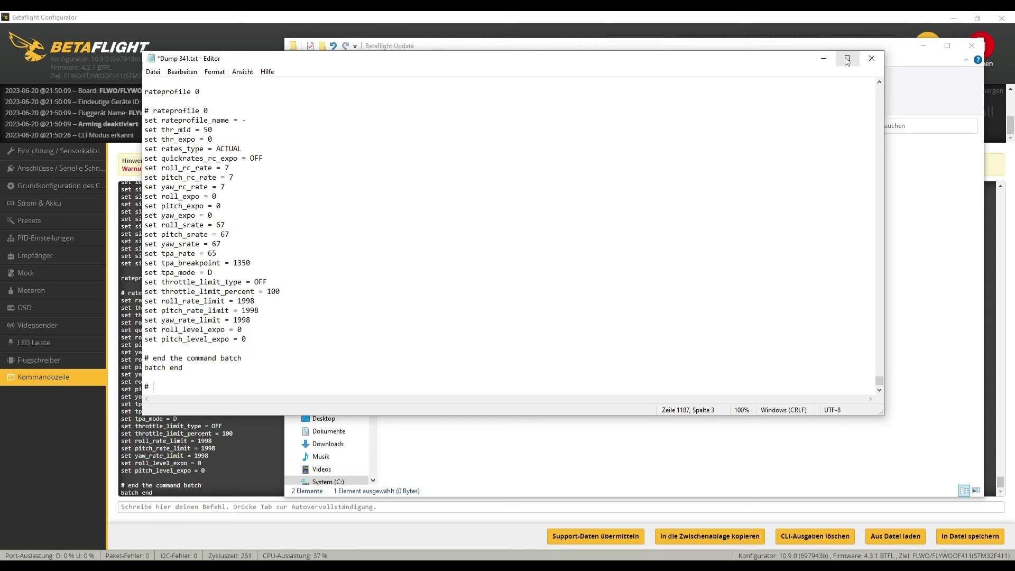
click(153, 71)
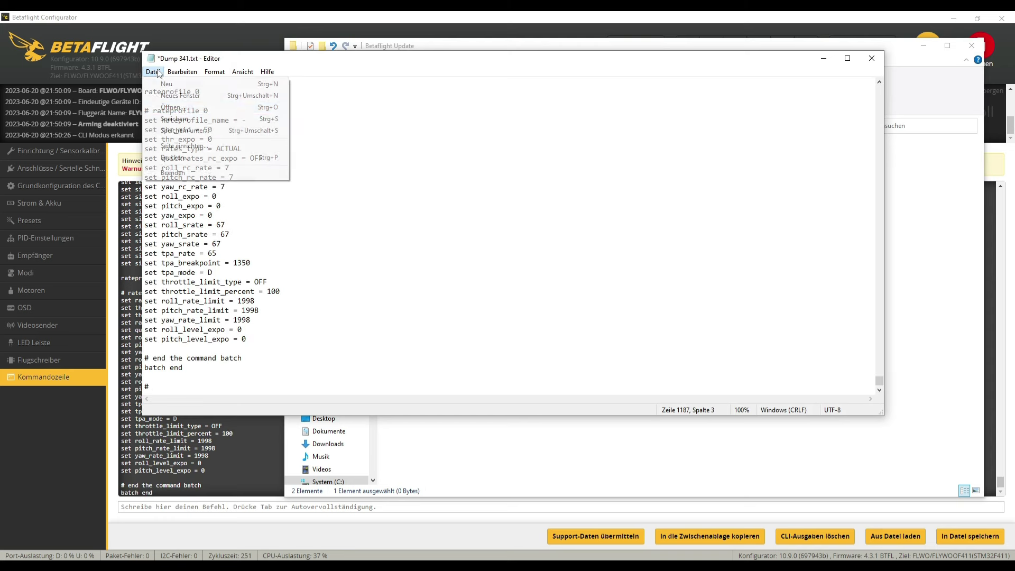
click(169, 118)
click(520, 191)
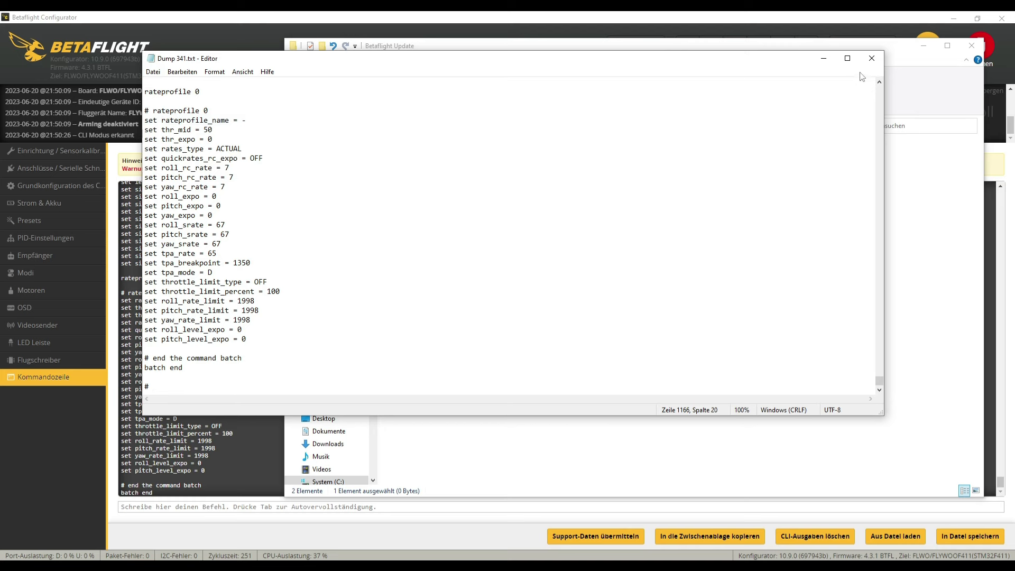
click(871, 58)
click(705, 351)
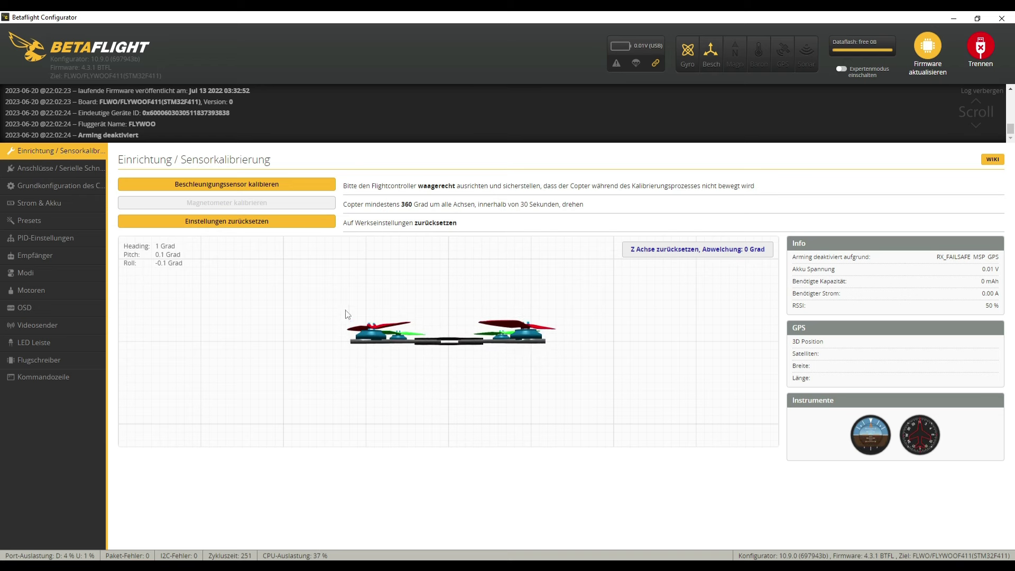
- Review the flight controller's basic configuration, power and battery settings, and presets in Betaflight Configurator
click(30, 218)
click(37, 175)
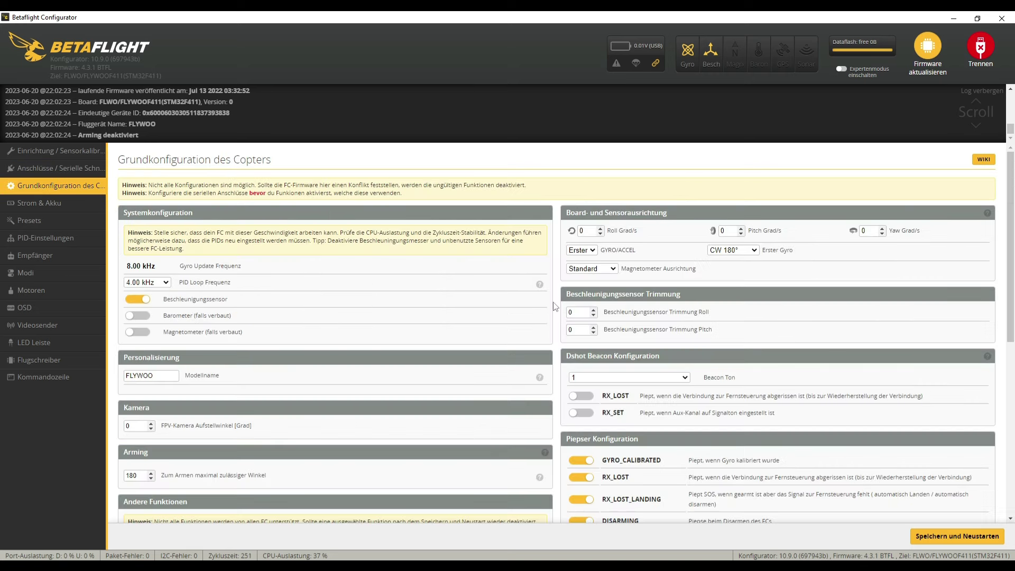
scroll(559, 294, down, 5)
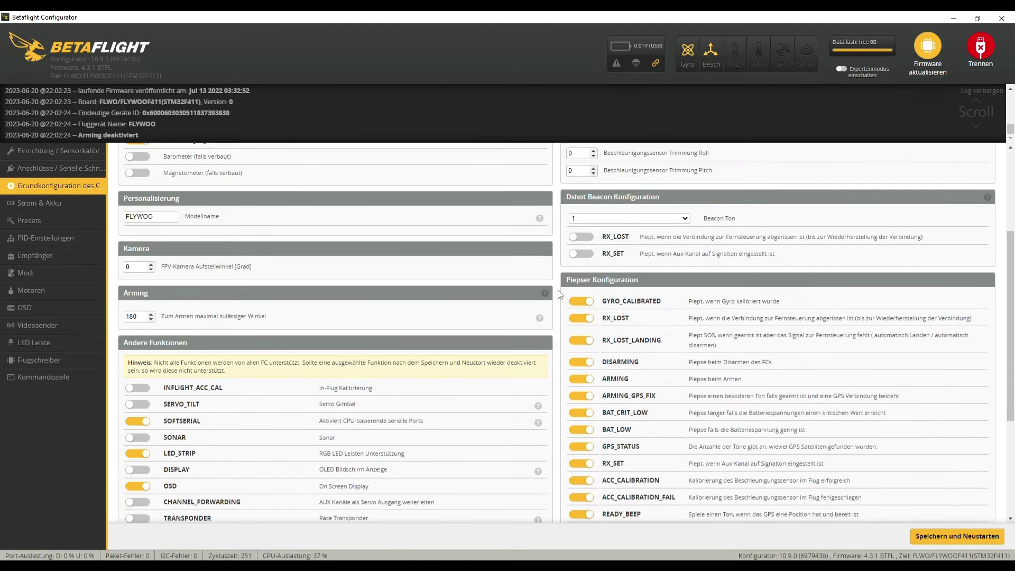
scroll(559, 294, down, 2)
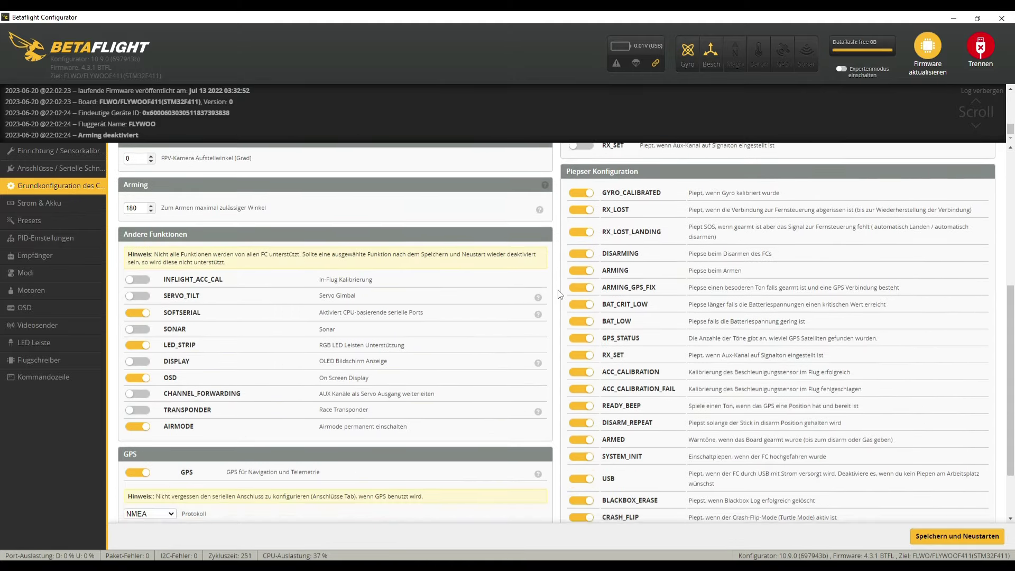
scroll(560, 292, down, 1)
click(39, 203)
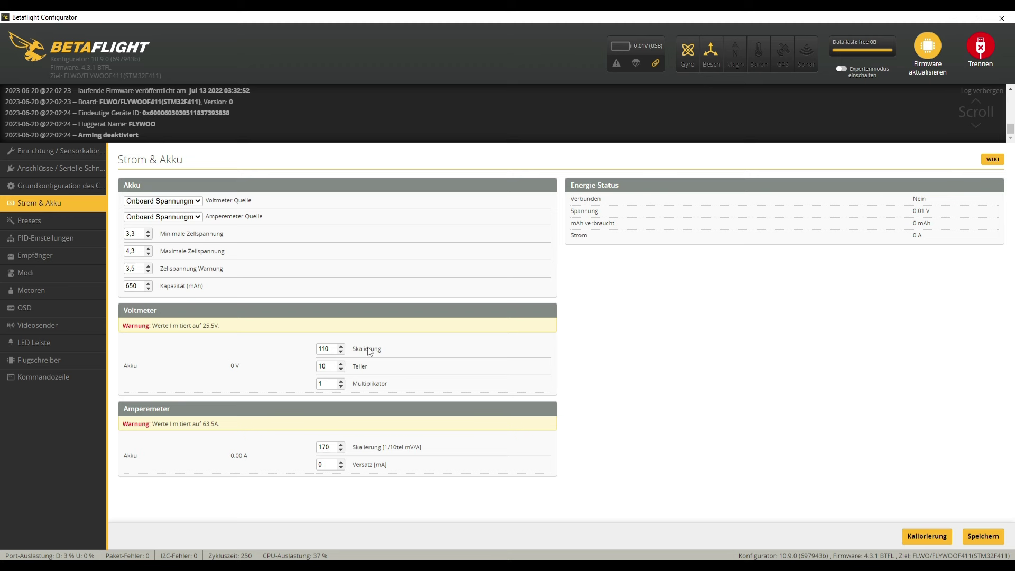
click(53, 225)
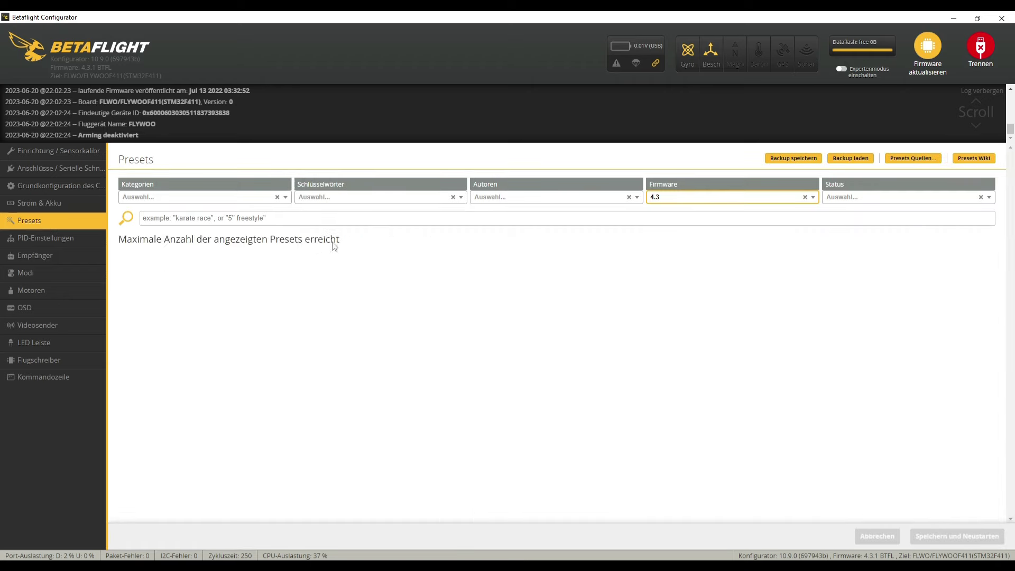
- Review the PID profile, rate profile and filter settings of the flight controller
click(47, 239)
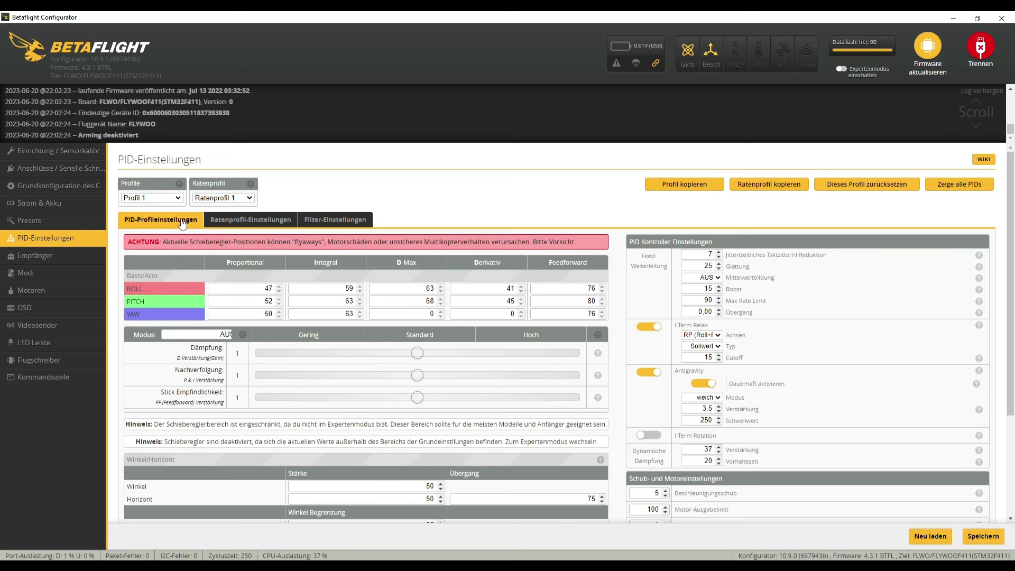
click(245, 224)
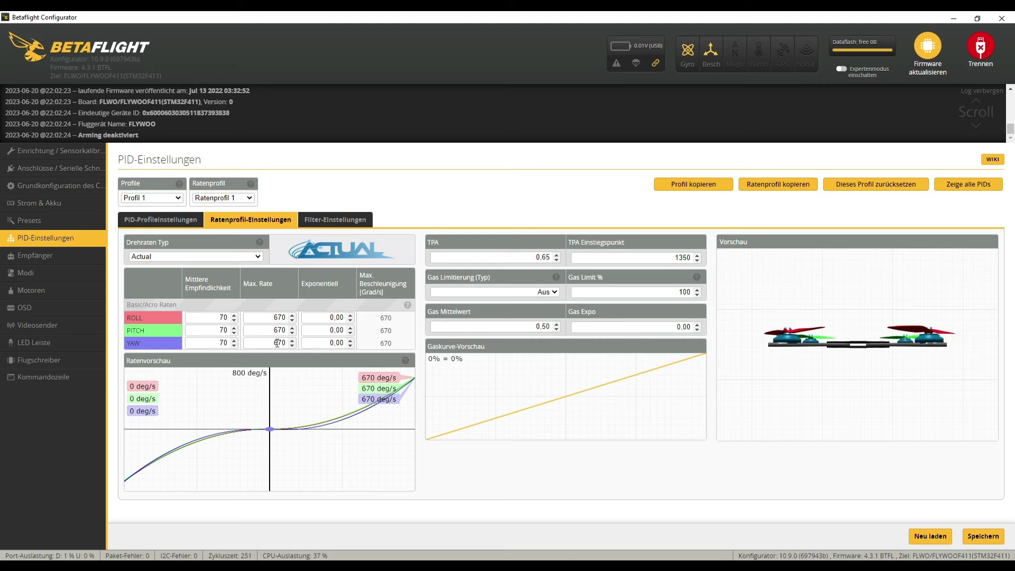
click(336, 221)
scroll(345, 248, down, 1)
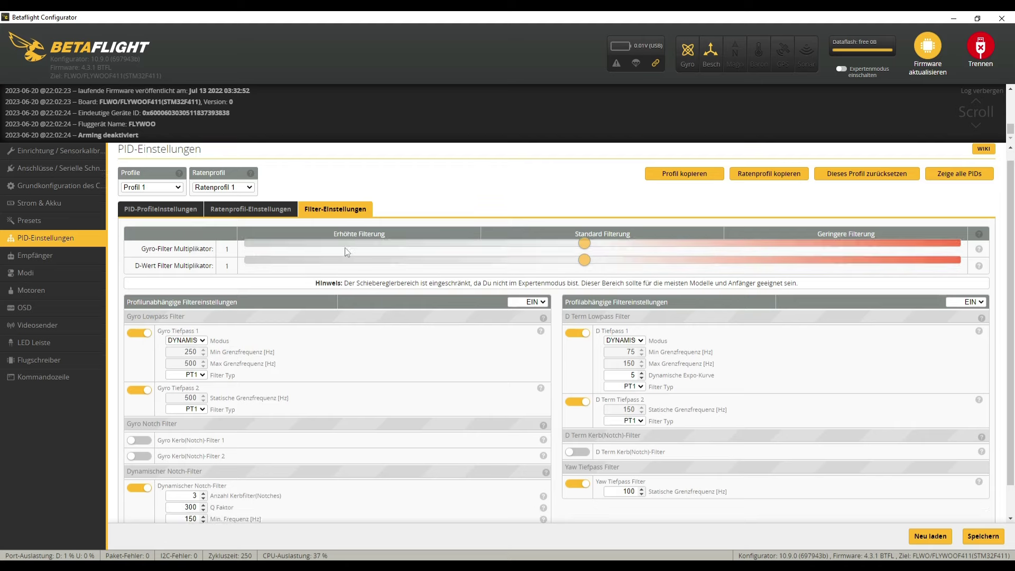
scroll(346, 251, up, 1)
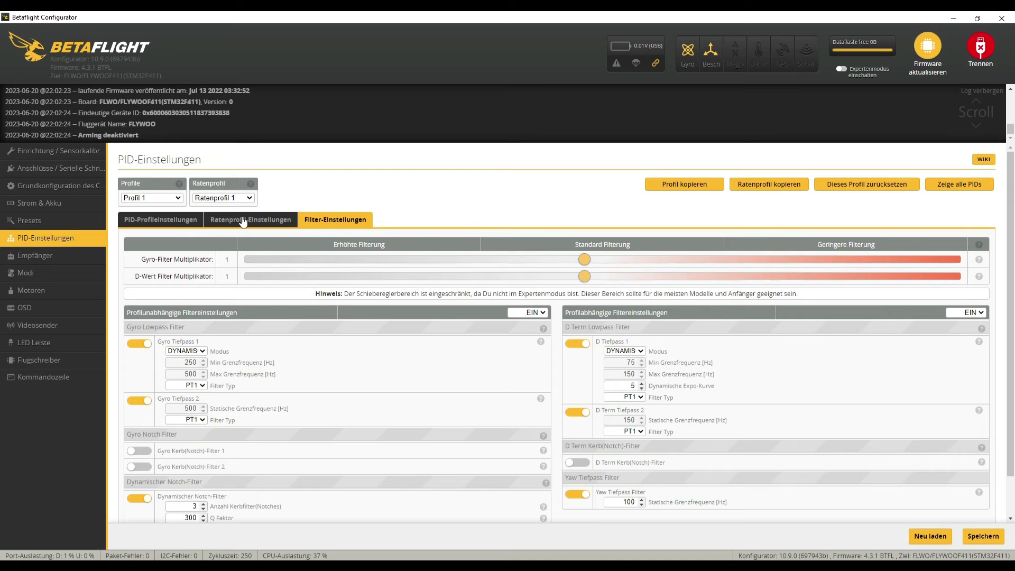
- Examine the receiver settings and channel values, along with the switch ranges assigned to the flight modes
click(35, 255)
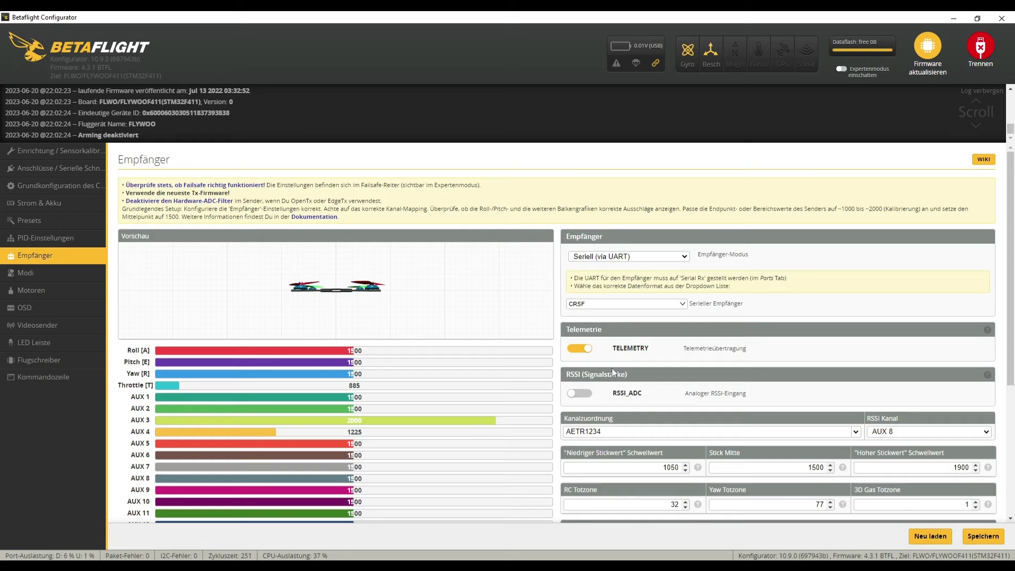
scroll(608, 420, down, 4)
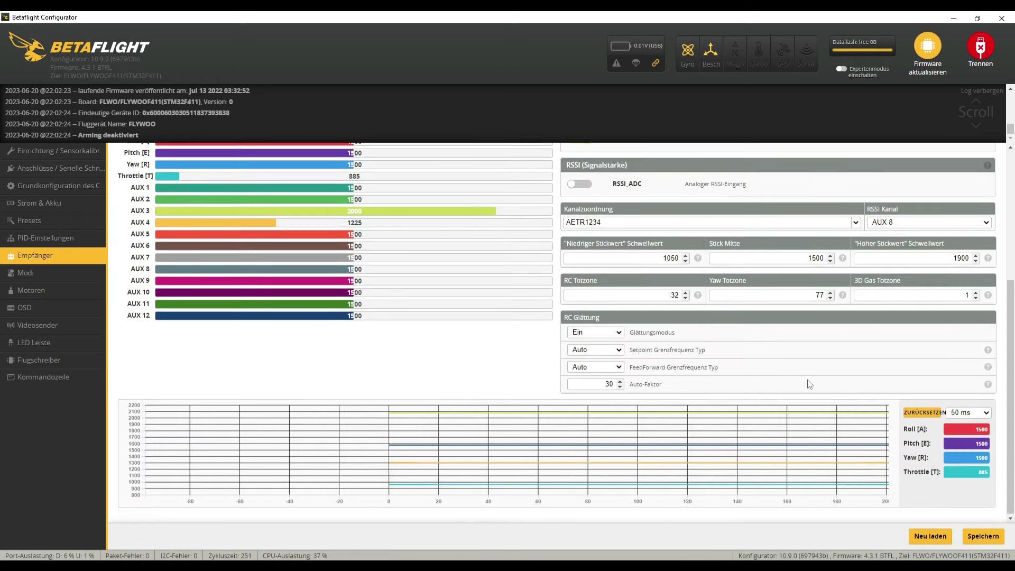
scroll(808, 384, up, 4)
click(62, 272)
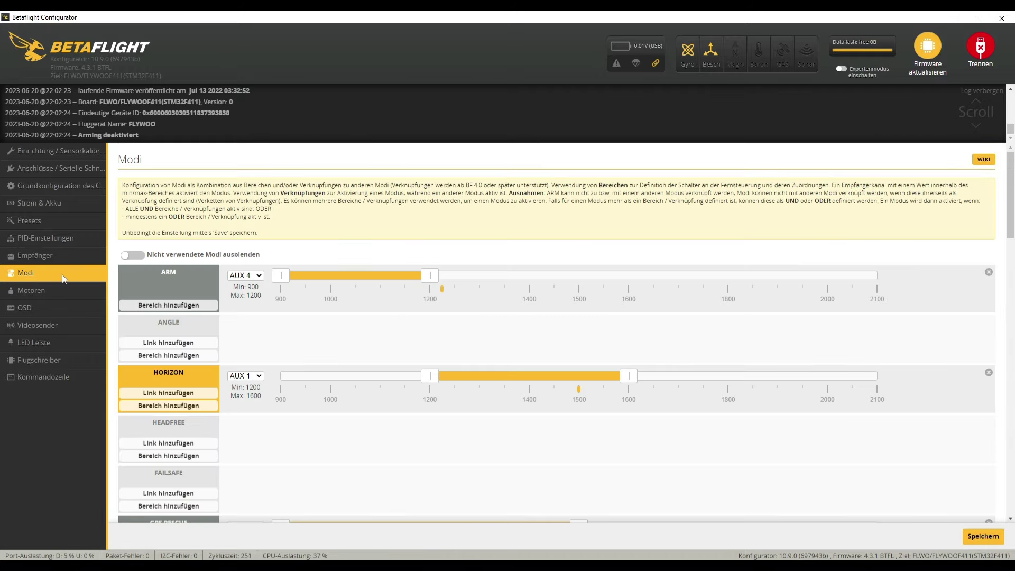
scroll(428, 335, down, 10)
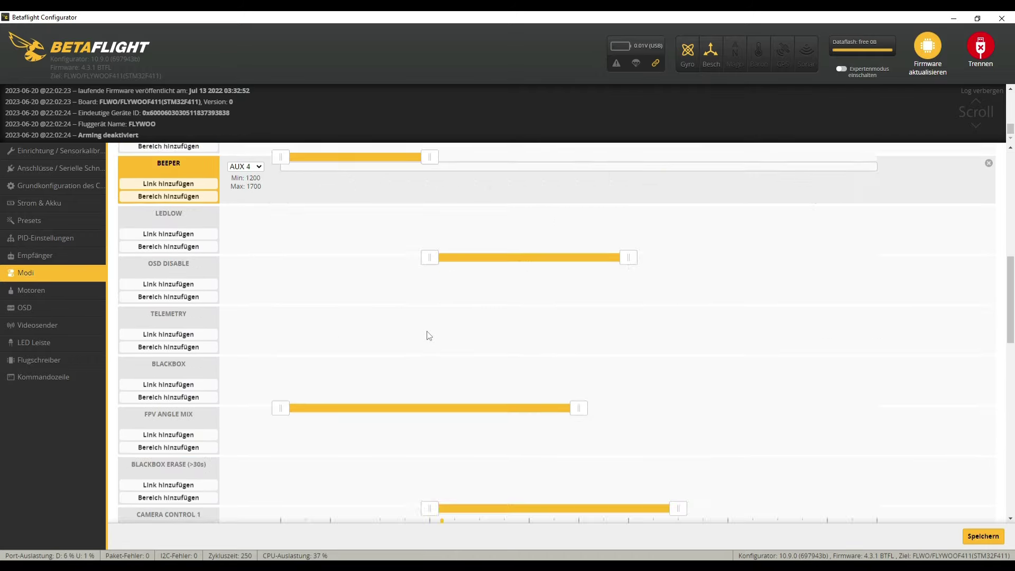
scroll(428, 335, up, 10)
- Examine the motor and ESC settings, the OSD elements and warnings, and the video transmitter configuration
click(32, 290)
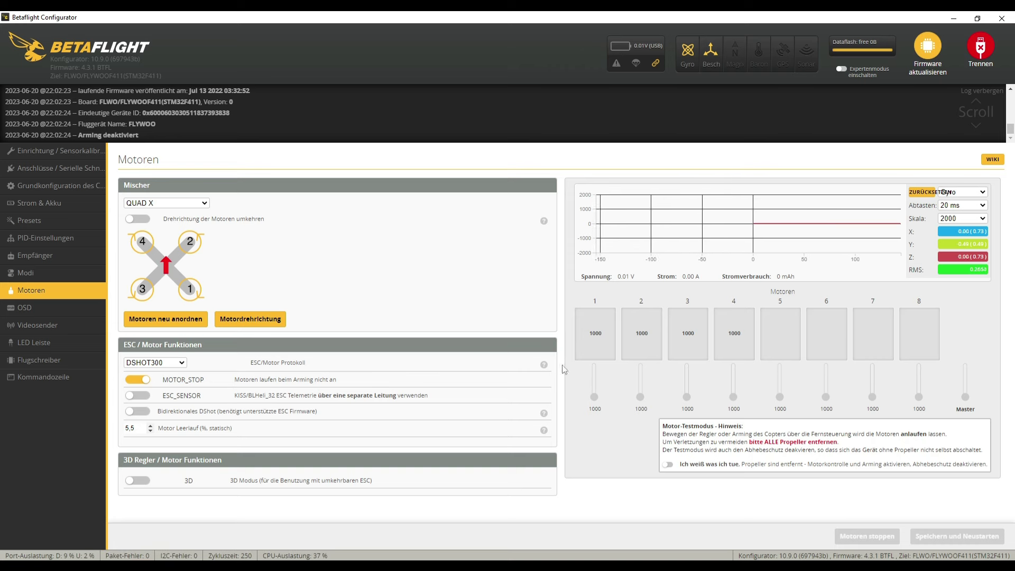
click(31, 307)
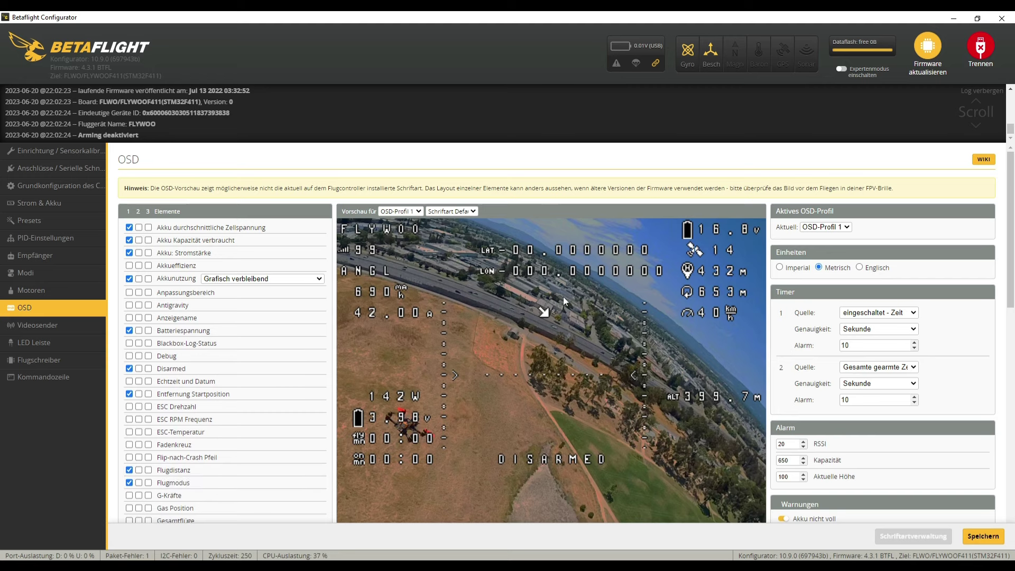
scroll(616, 290, down, 2)
scroll(616, 294, down, 4)
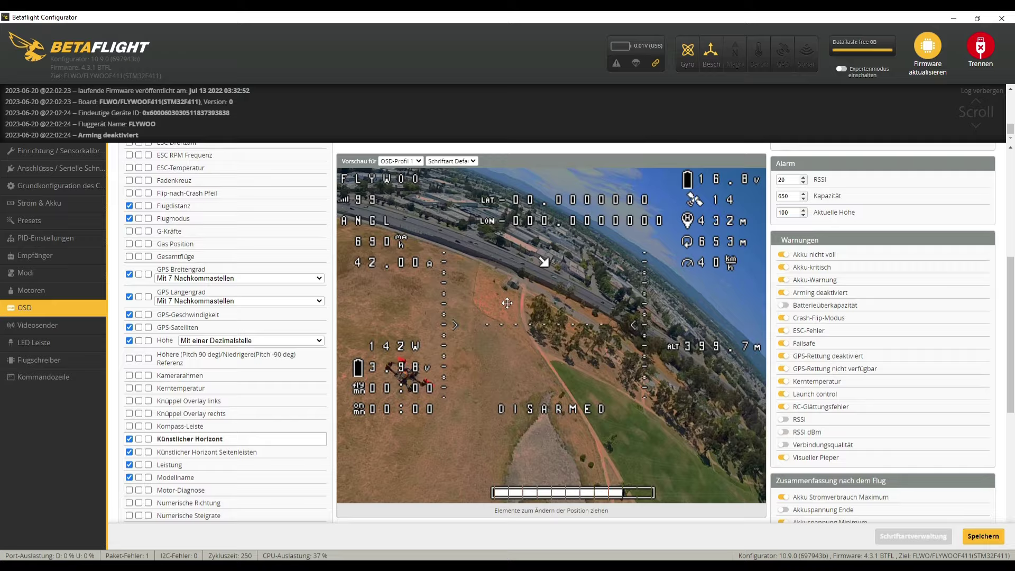
click(56, 327)
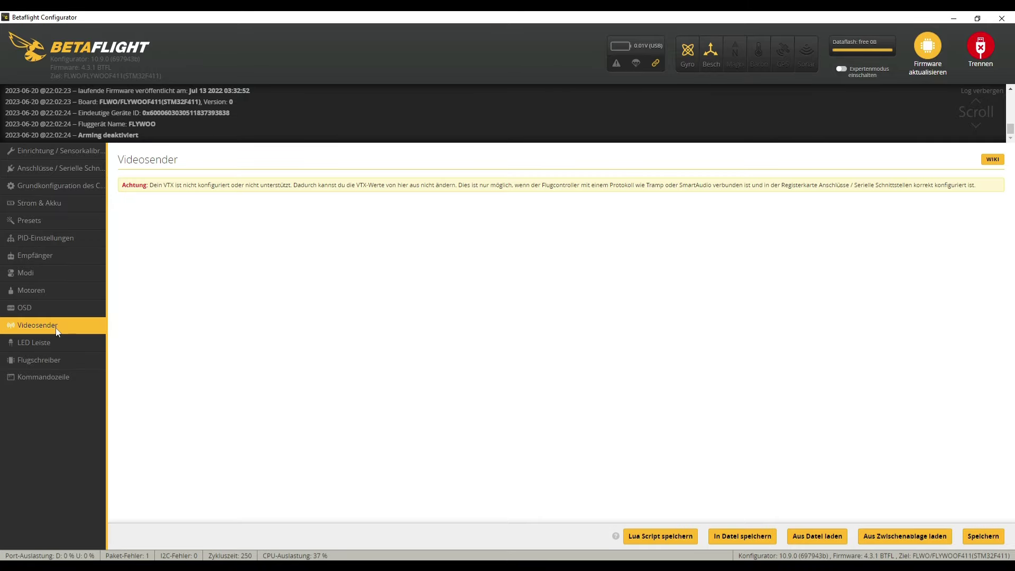
- Inspect the function and colour settings of each of the four configured LEDs, along with the blackbox settings
click(52, 343)
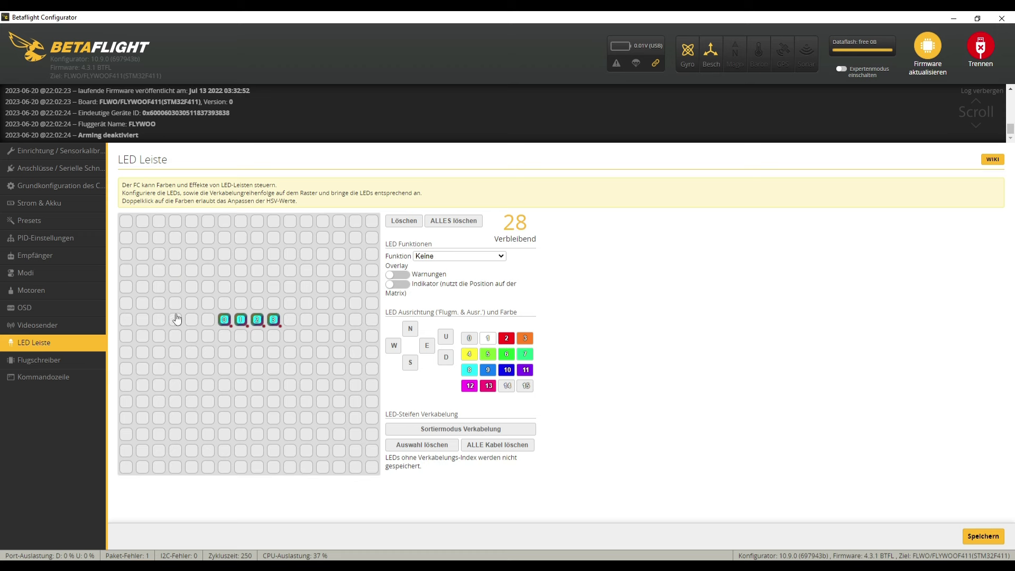
click(223, 321)
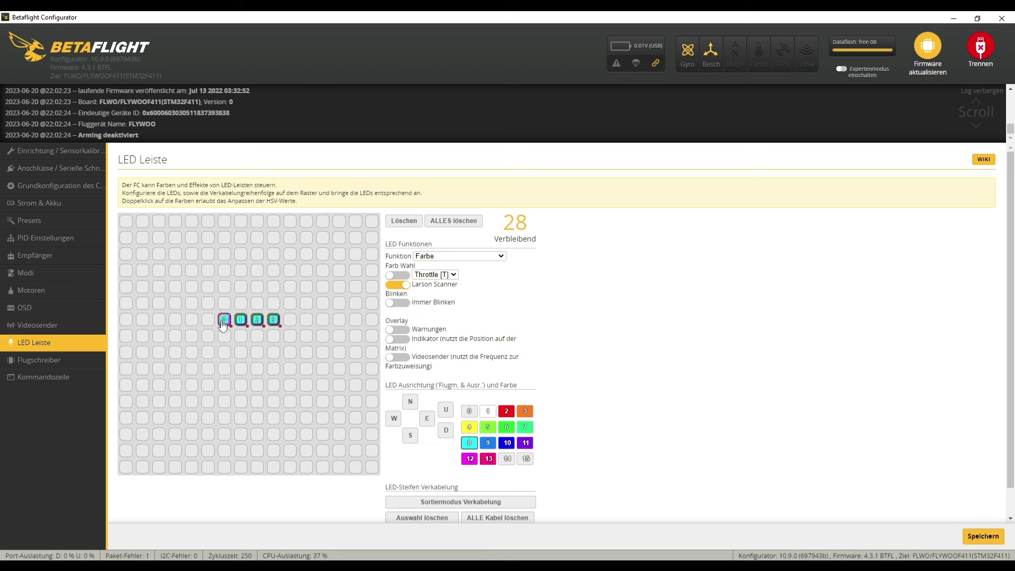
scroll(233, 312, down, 1)
click(242, 292)
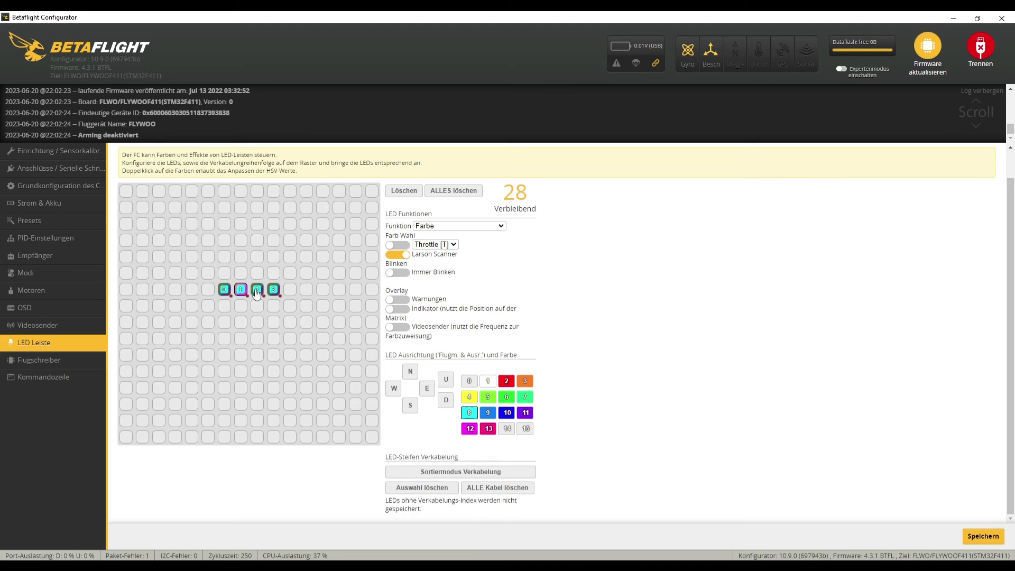
click(256, 290)
click(274, 290)
click(33, 359)
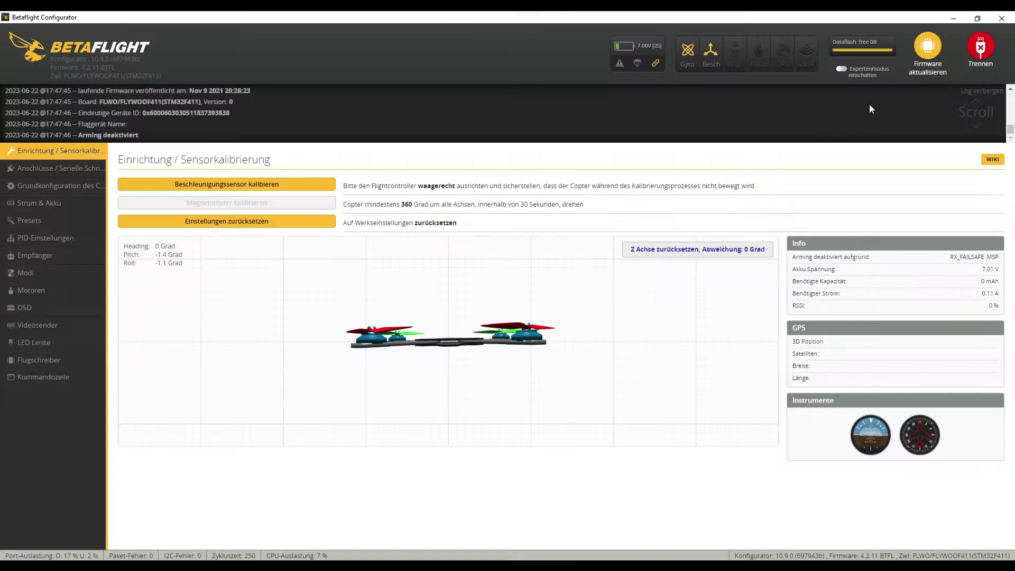
- In the Firmware Flasher, run board auto-detection, and set the target to FLYWOOF411V2 with firmware version 4.4.2 [01-Jun-2023]
click(929, 50)
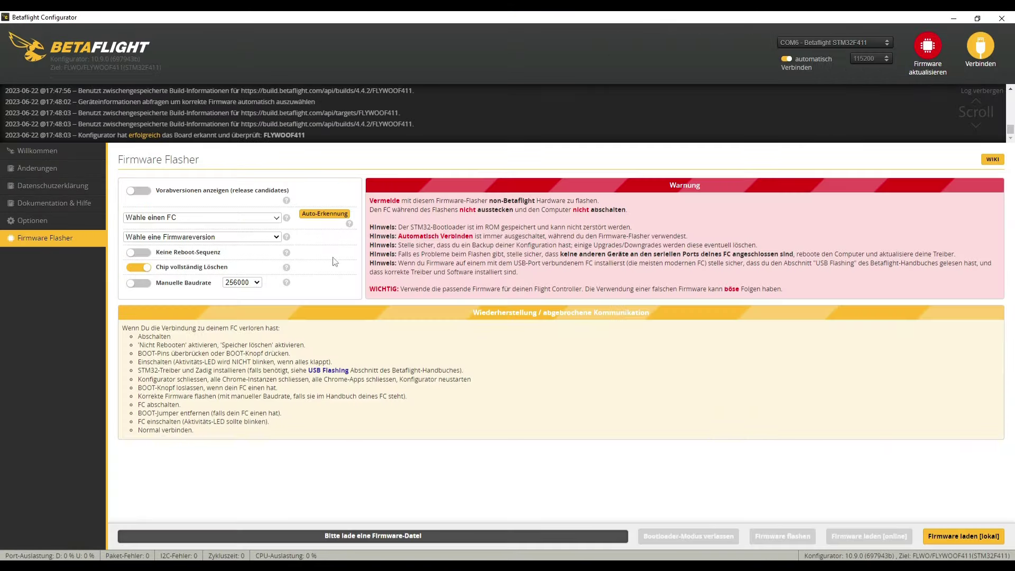
click(321, 220)
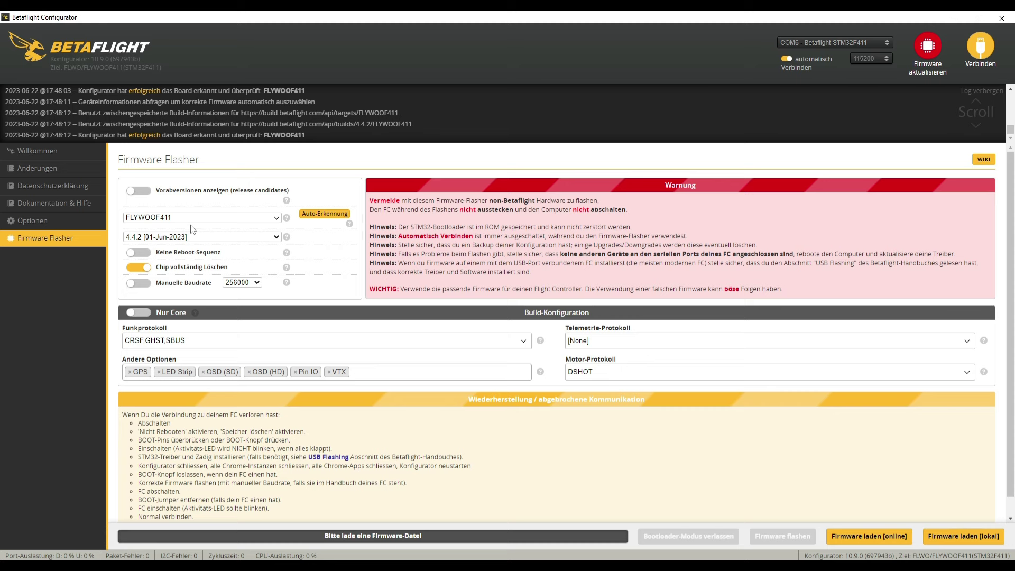
click(277, 218)
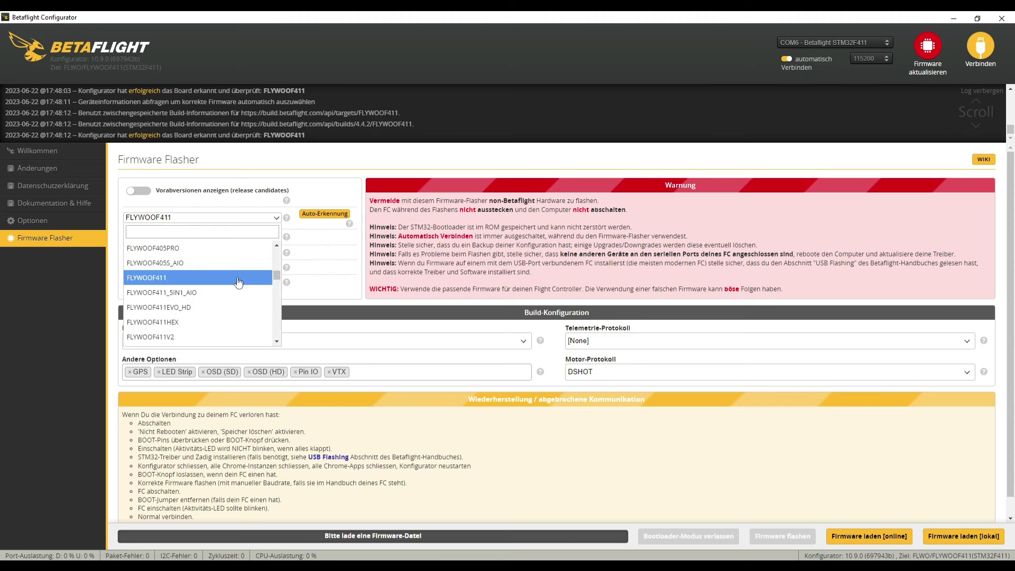
click(157, 338)
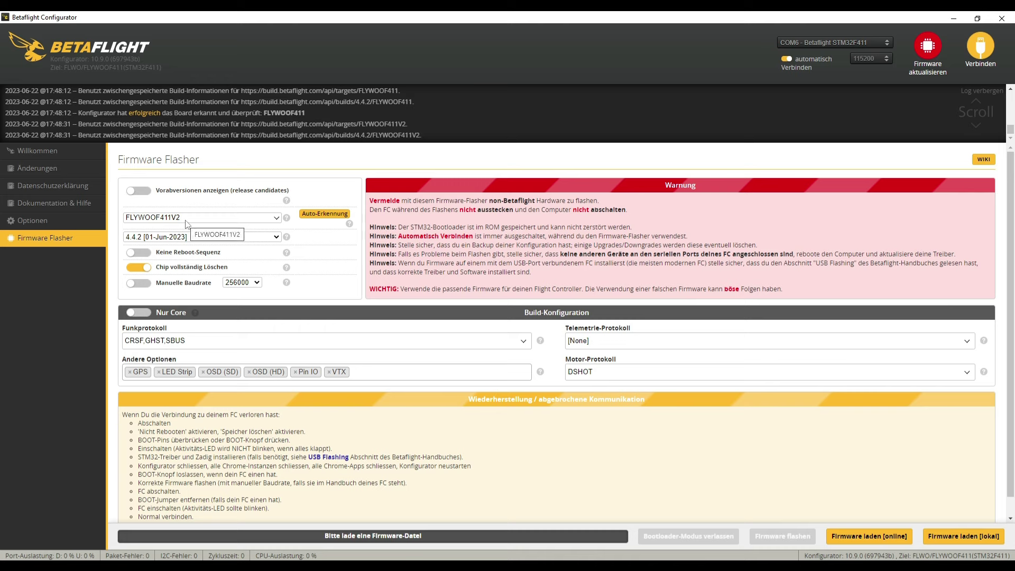
click(278, 239)
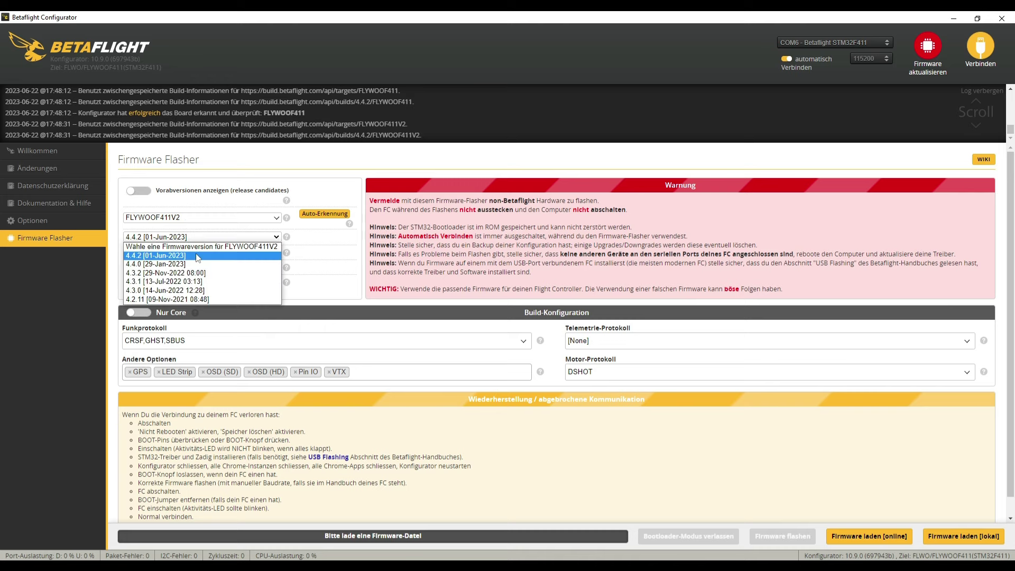
click(197, 256)
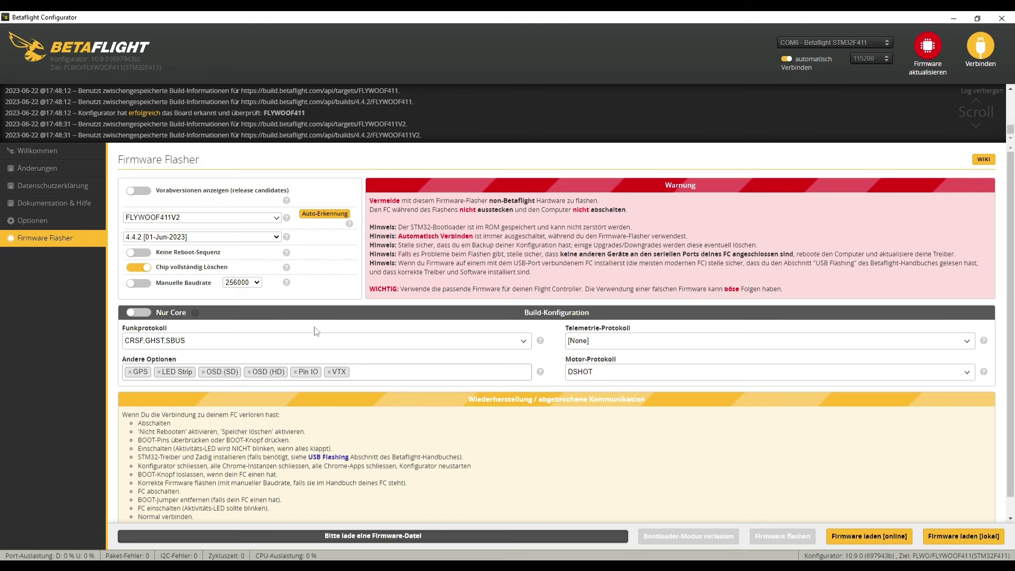
- Load the selected firmware online and flash it to the flight controller, continuing despite the board target mismatch
click(871, 537)
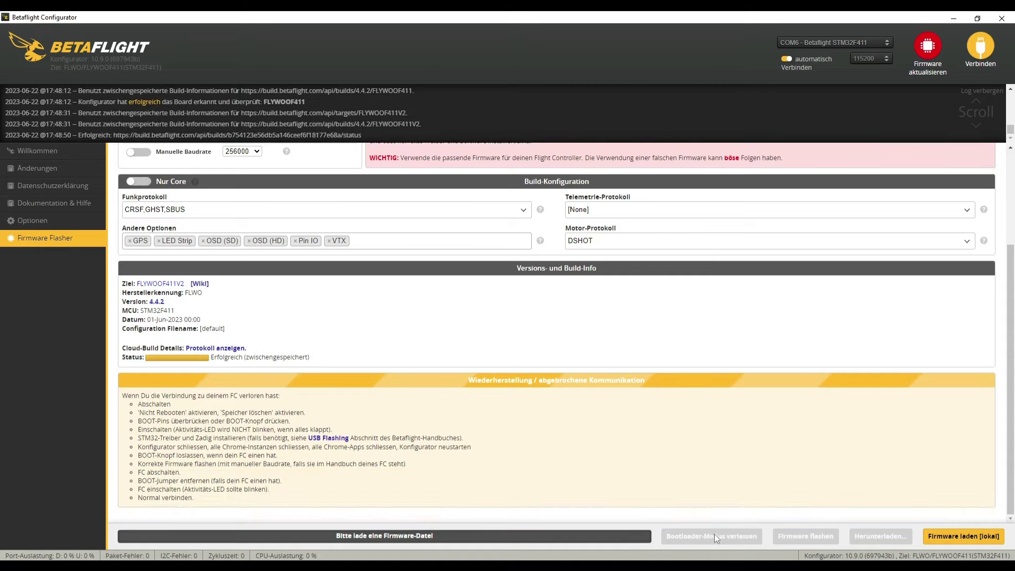
click(783, 536)
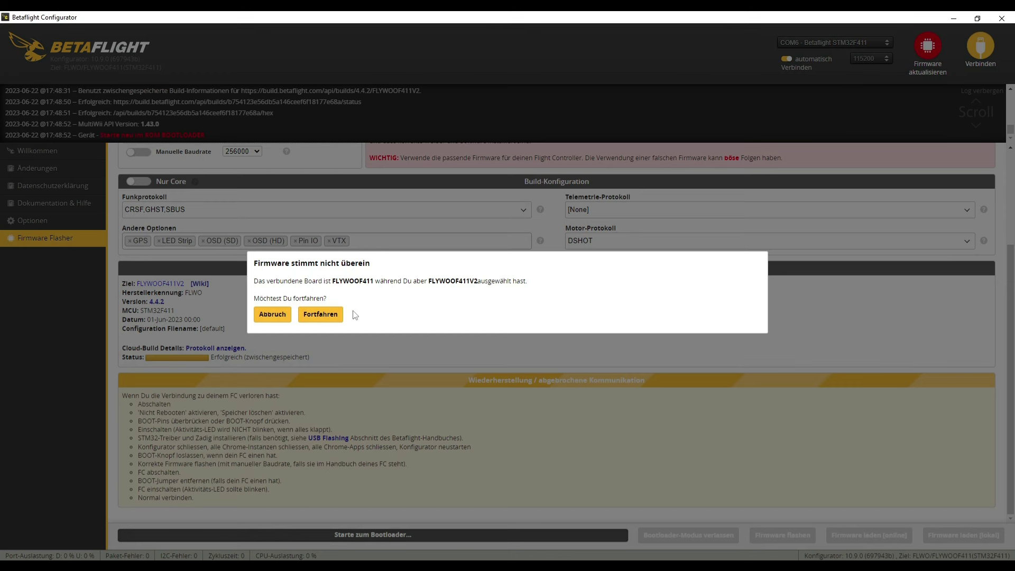
click(320, 315)
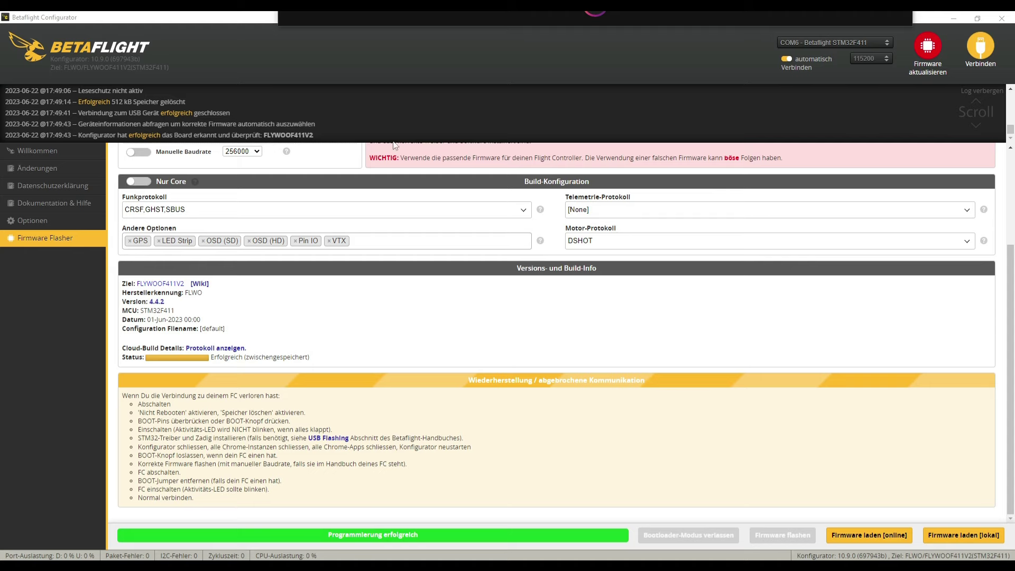
- Connect to the newly flashed flight controller, applying its custom defaults, and calibrate the accelerometer
click(978, 52)
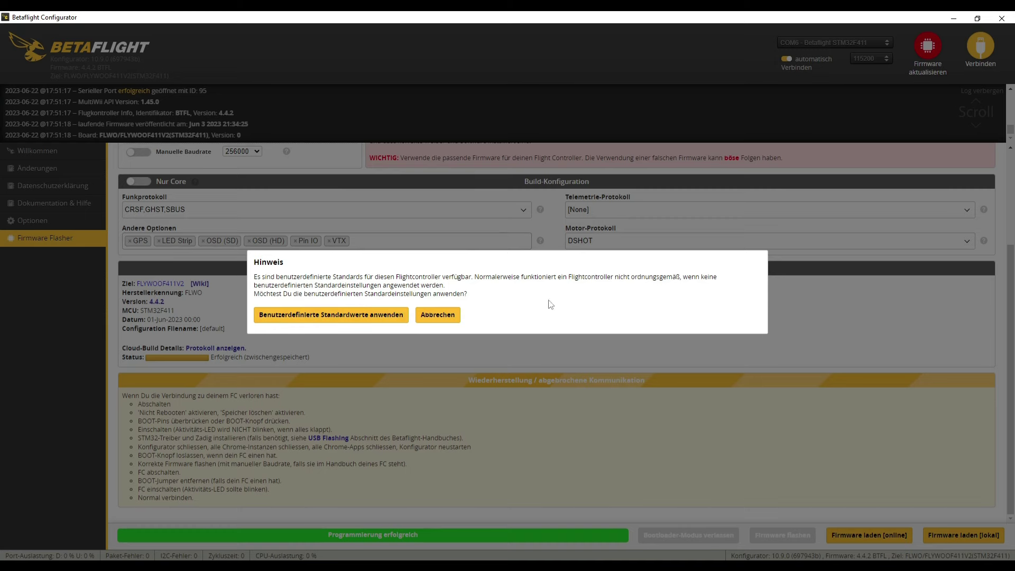
click(340, 317)
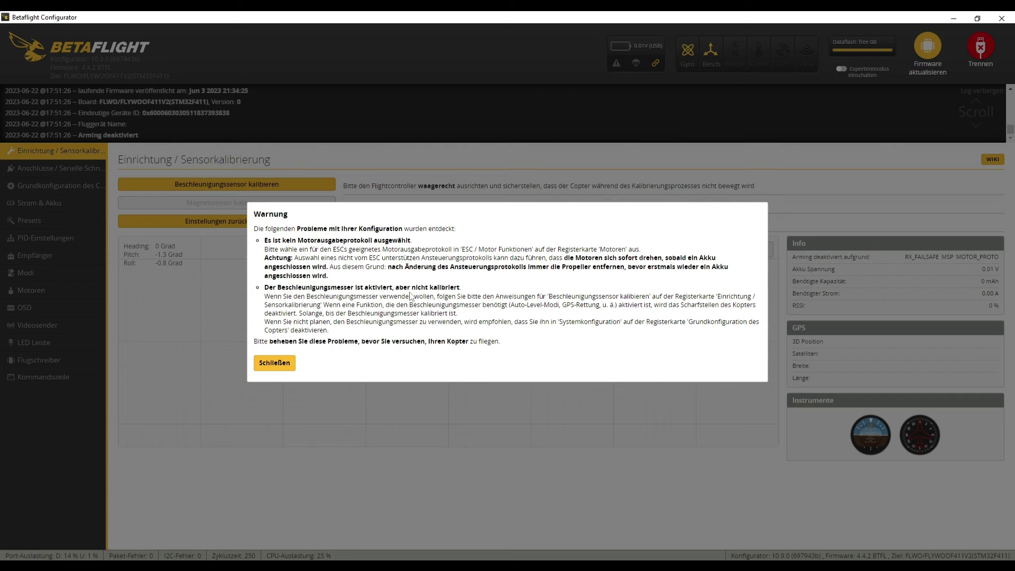
click(273, 363)
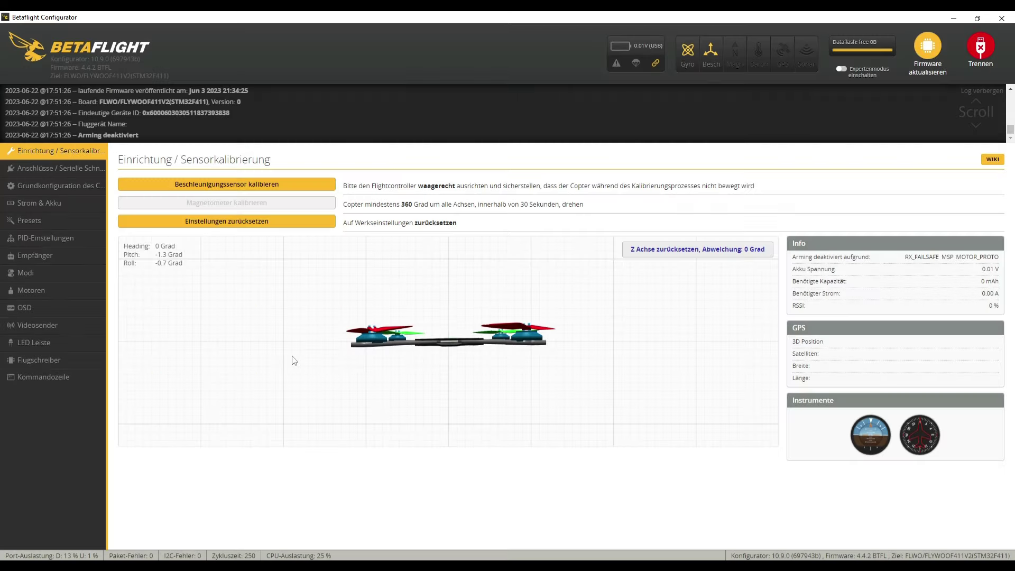
click(222, 186)
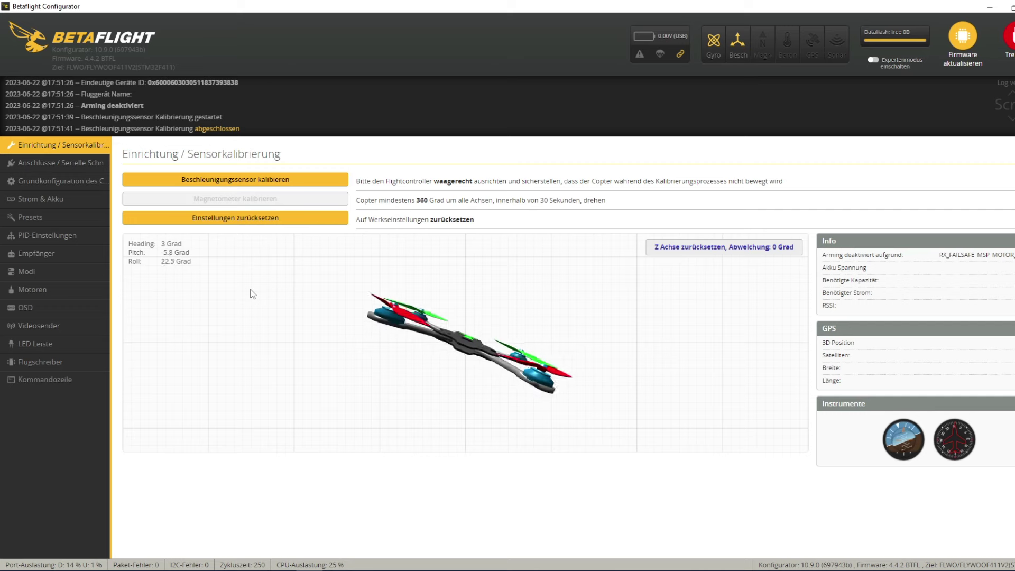
- Compare the serial ports with the recording of the old settings, and enable SOFTSERIAL in the basic configuration, saving with a reboot
drag(660, 8, 672, 55)
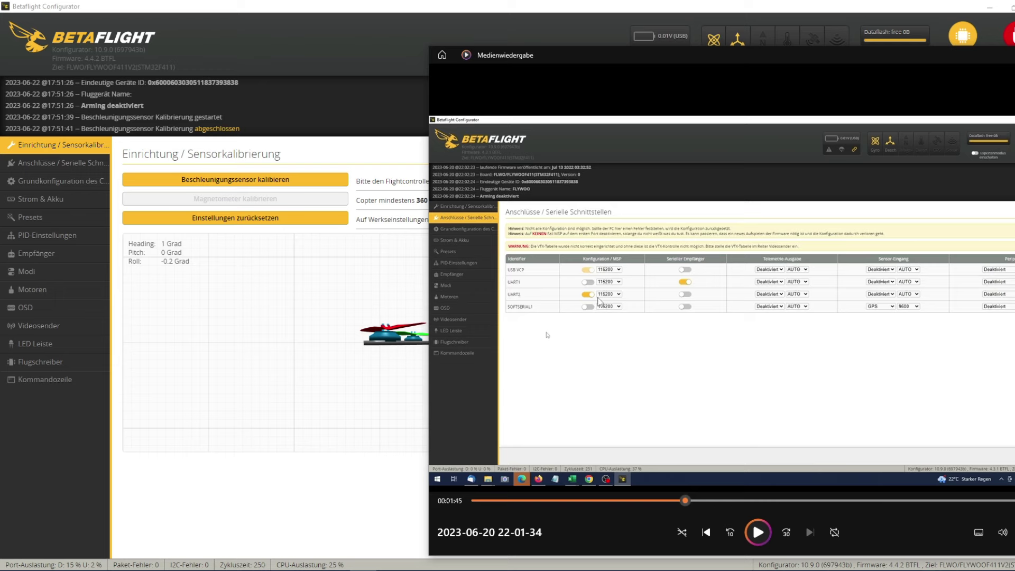
click(16, 164)
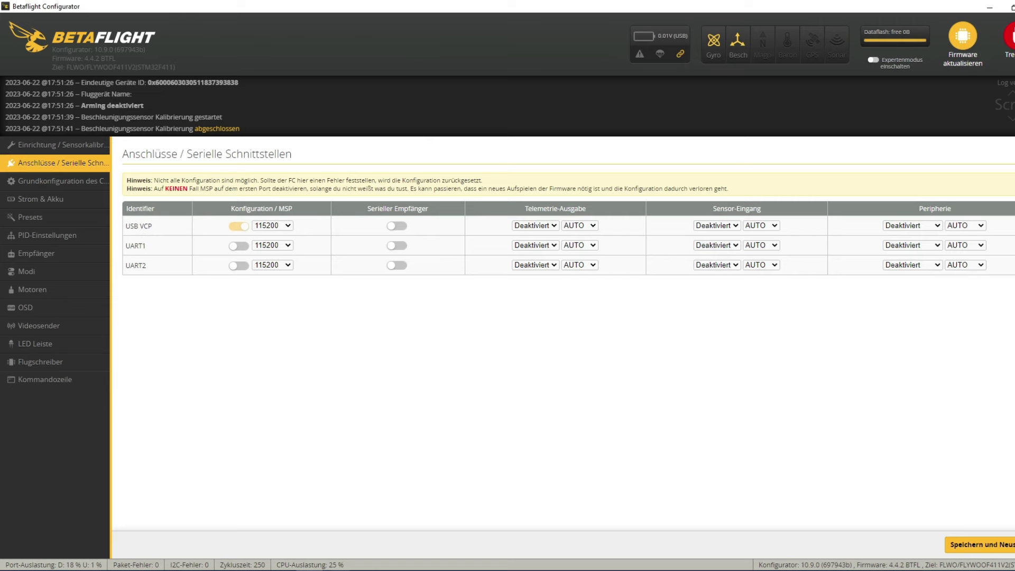
key(alt+Tab)
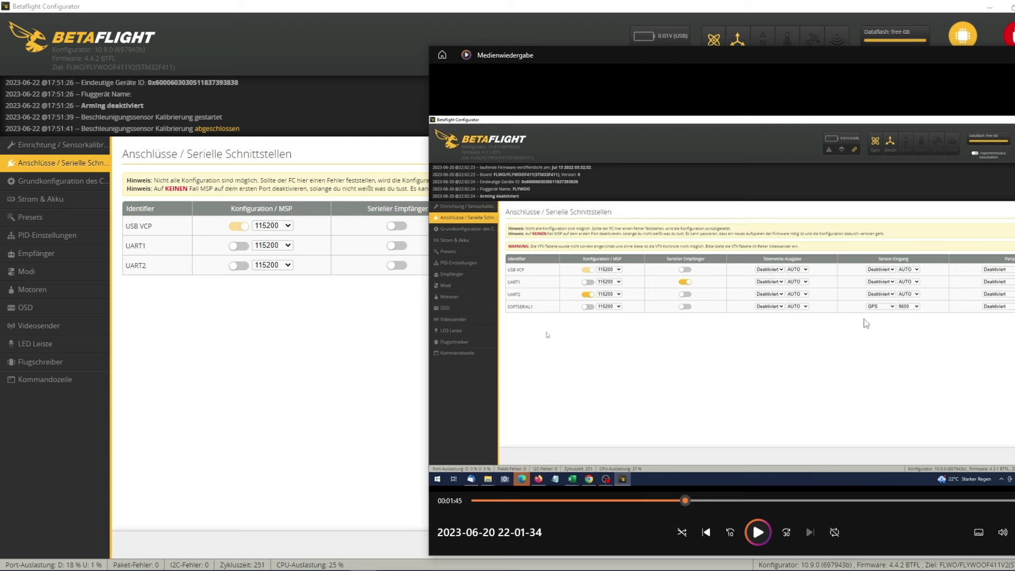
click(270, 337)
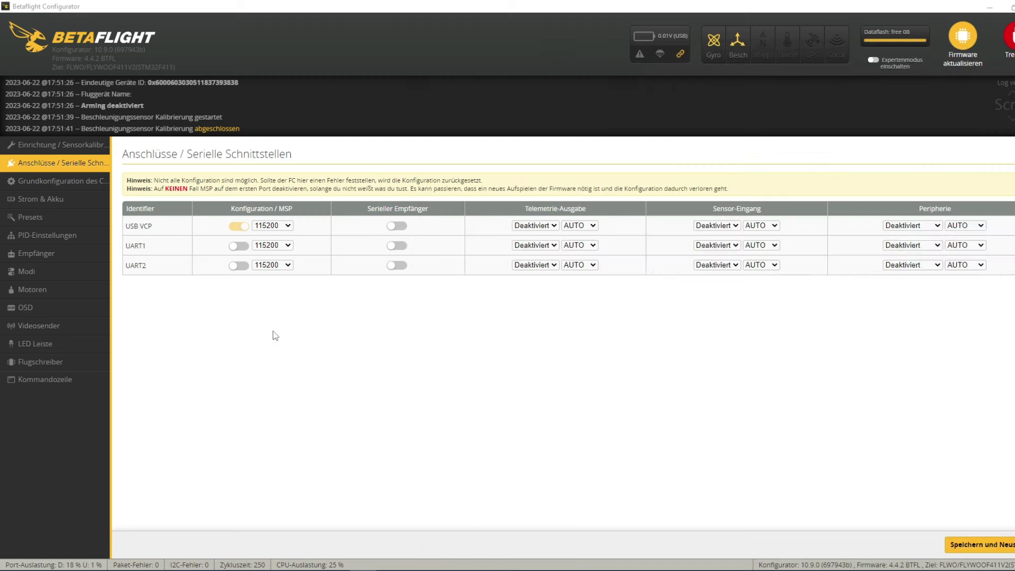
click(57, 180)
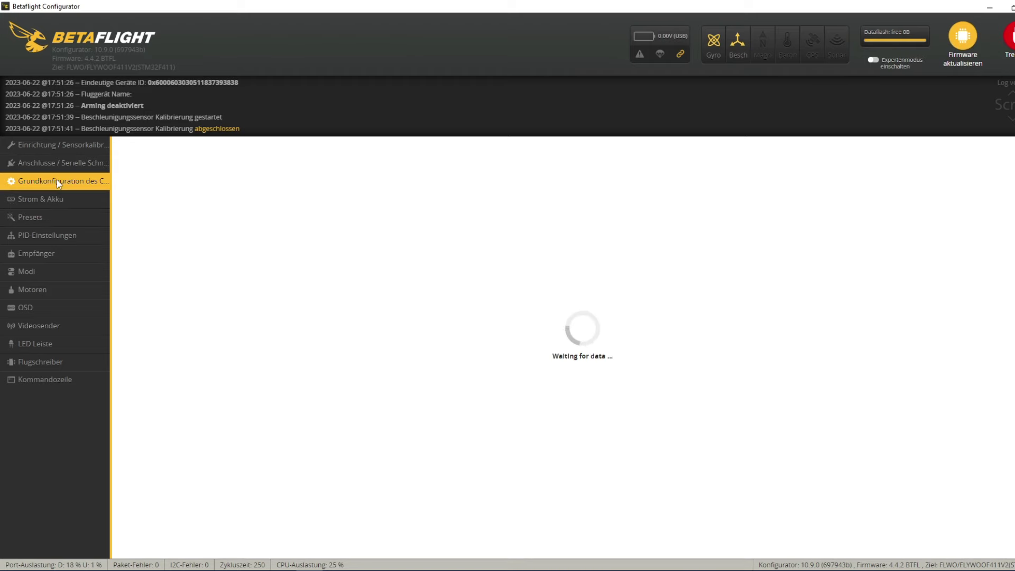
scroll(307, 338, down, 7)
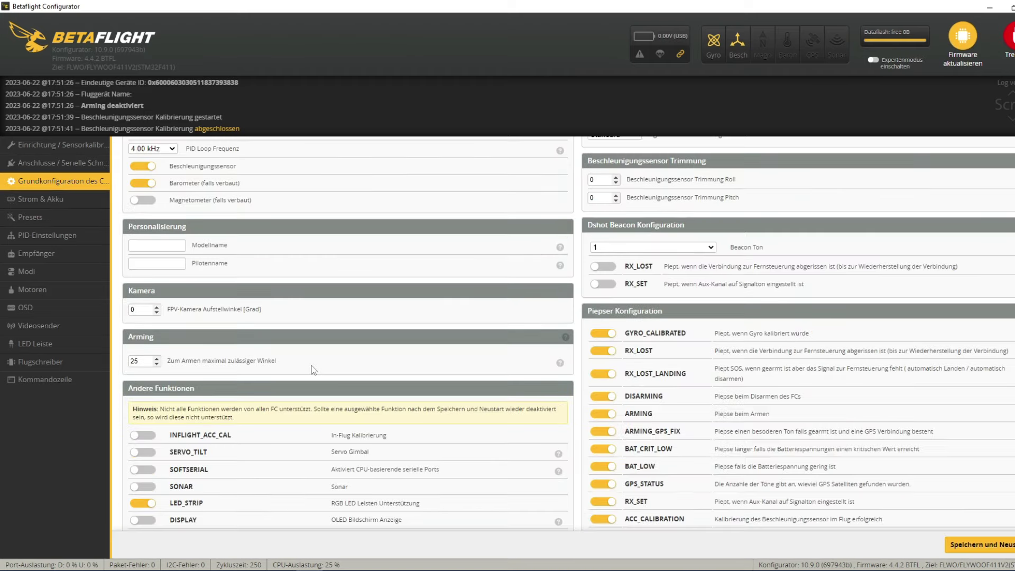
click(143, 250)
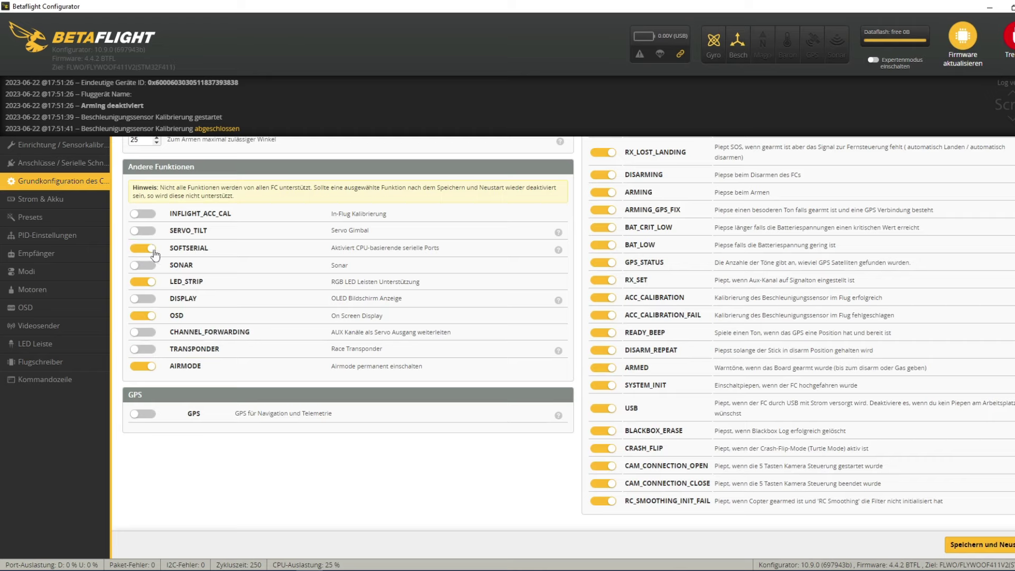
click(1006, 548)
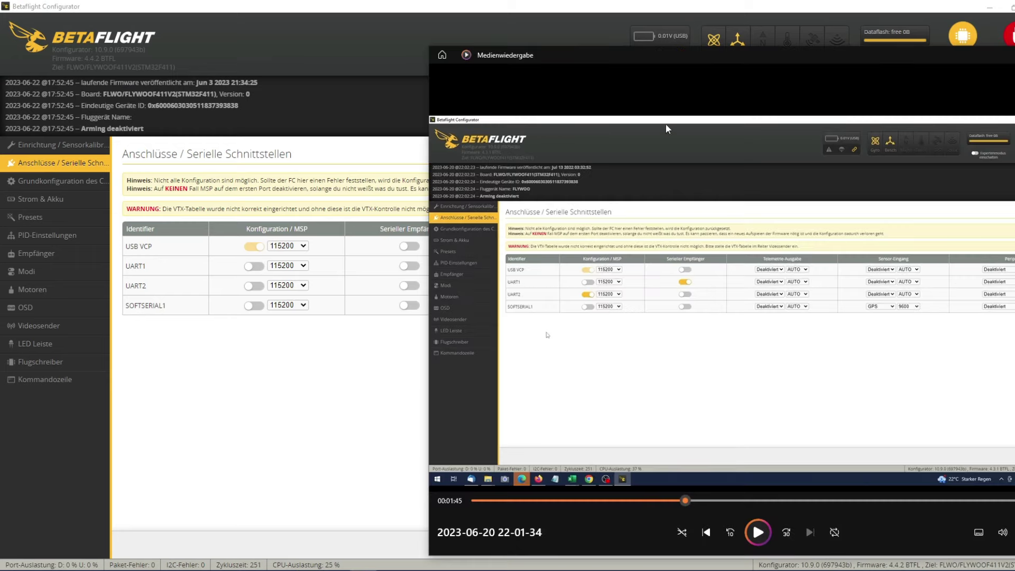
- Enable the serial receiver on UART1 and MSP on UART2 as in the recording, and save with a reboot
drag(613, 74, 675, 69)
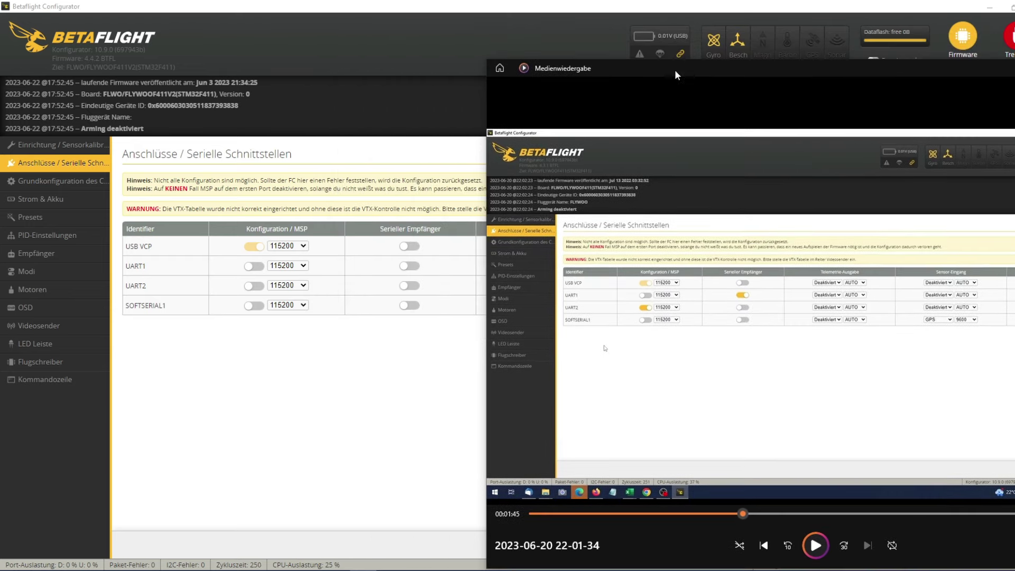
click(417, 270)
key(alt+Tab)
drag(634, 68, 514, 54)
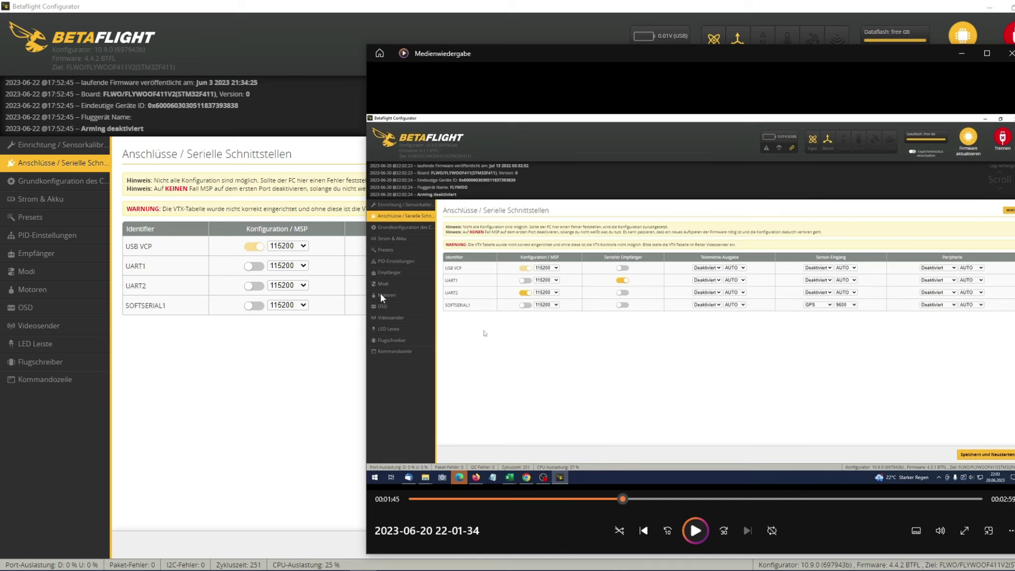
click(228, 287)
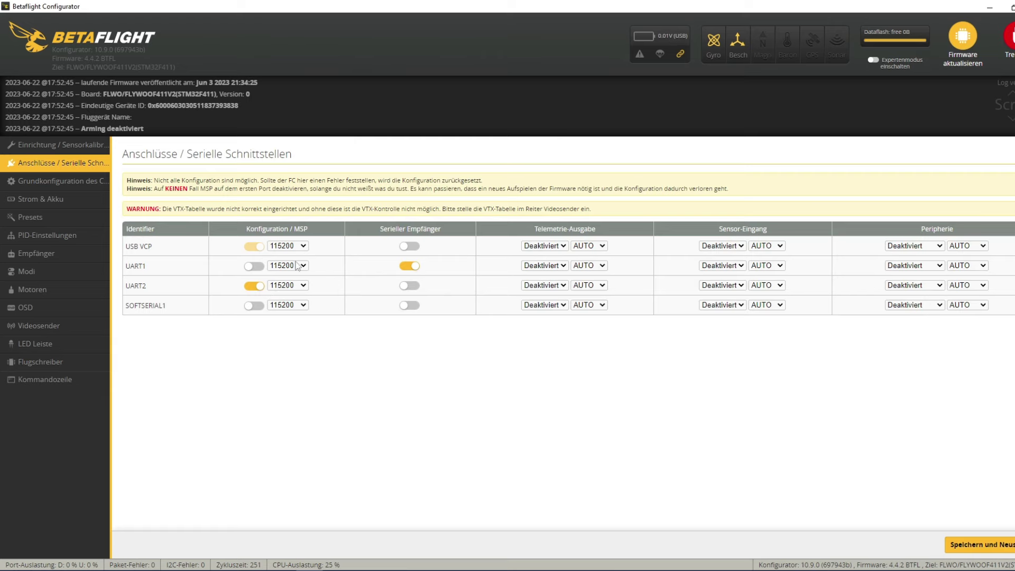
key(alt+Tab)
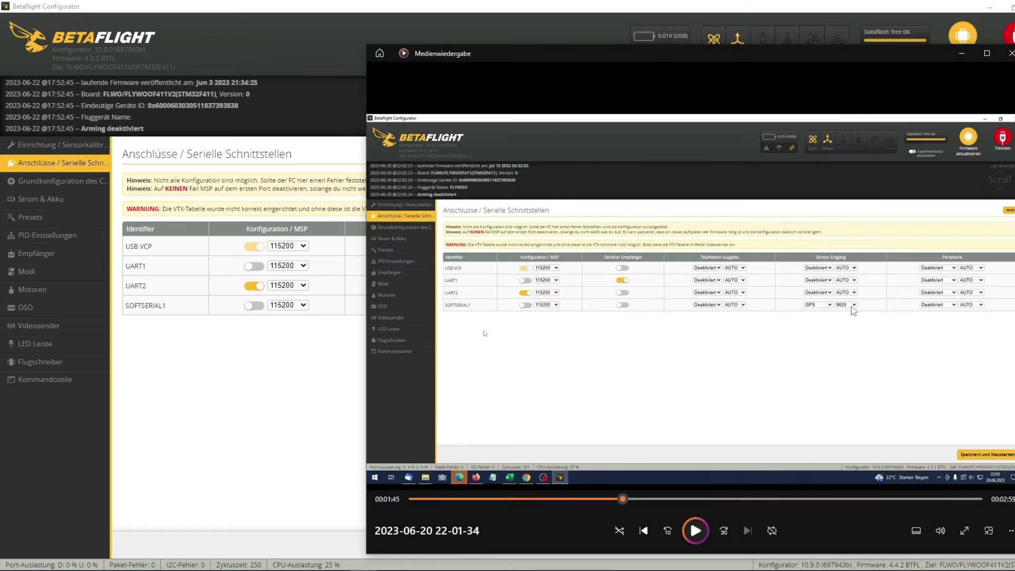
click(210, 385)
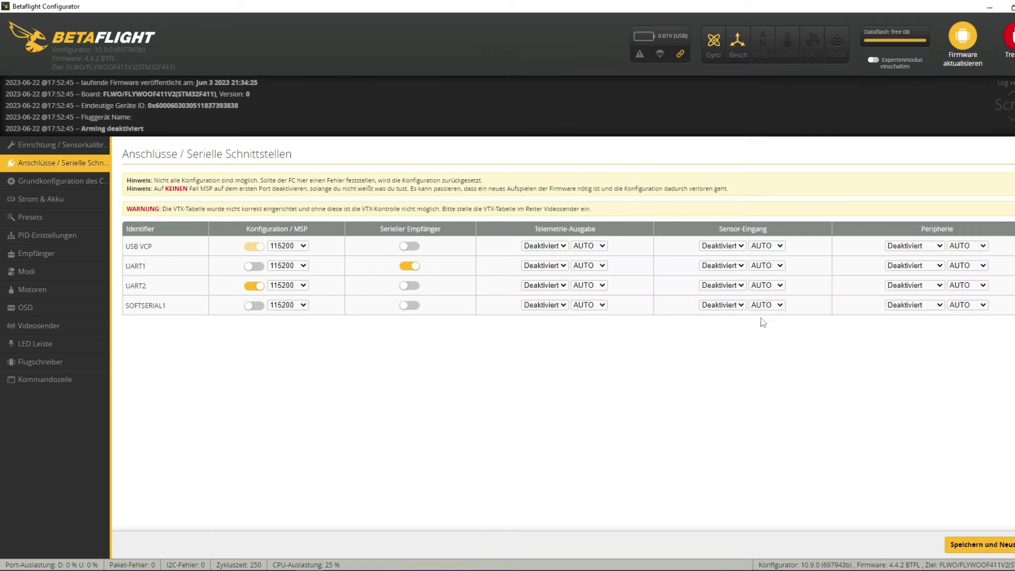
click(981, 545)
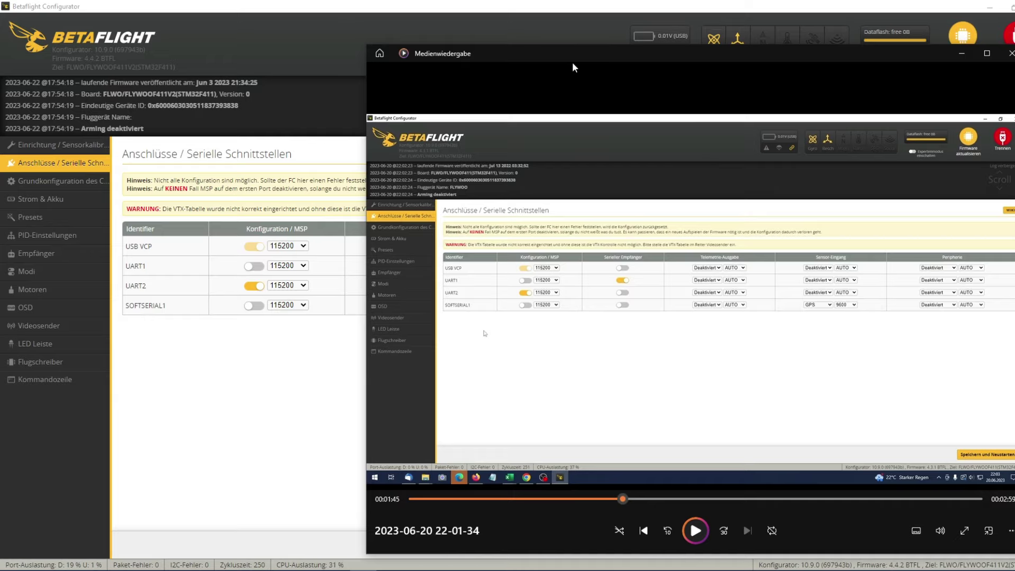
- Compare the basic system configuration with the recording of the old settings and disable the barometer
drag(572, 61, 780, 36)
click(44, 189)
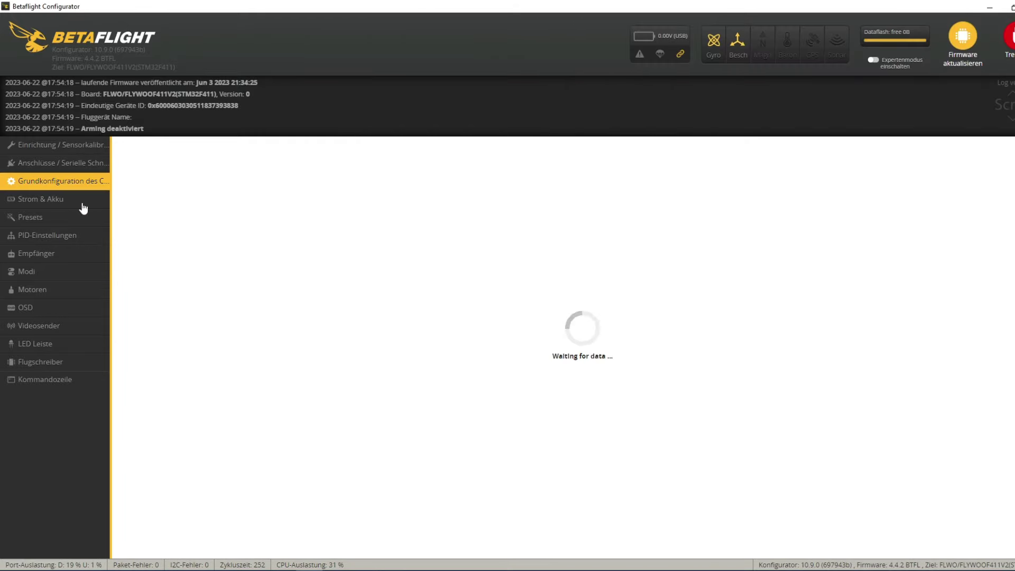
mouse_move(360, 553)
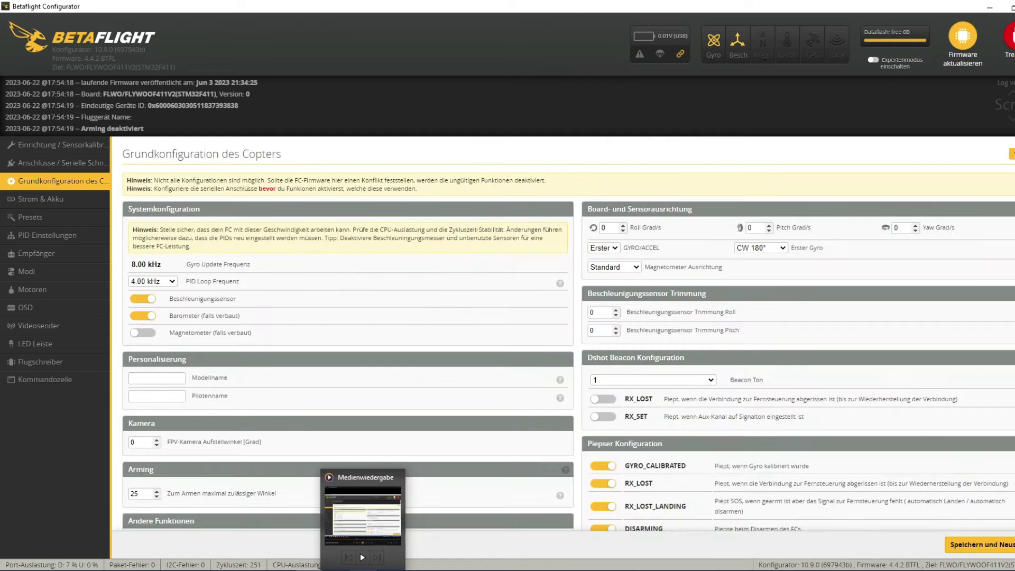
click(362, 515)
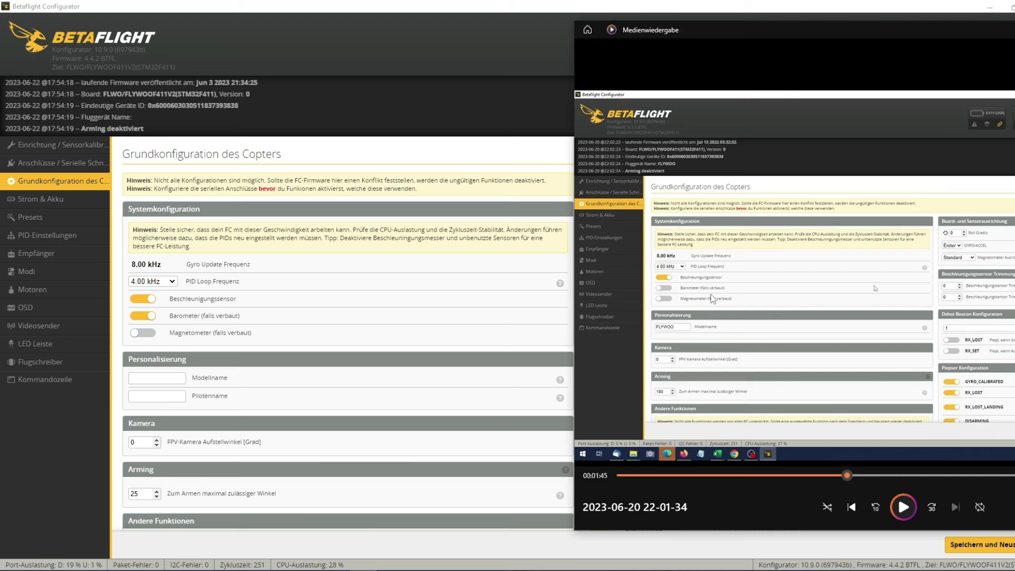
click(149, 319)
click(149, 317)
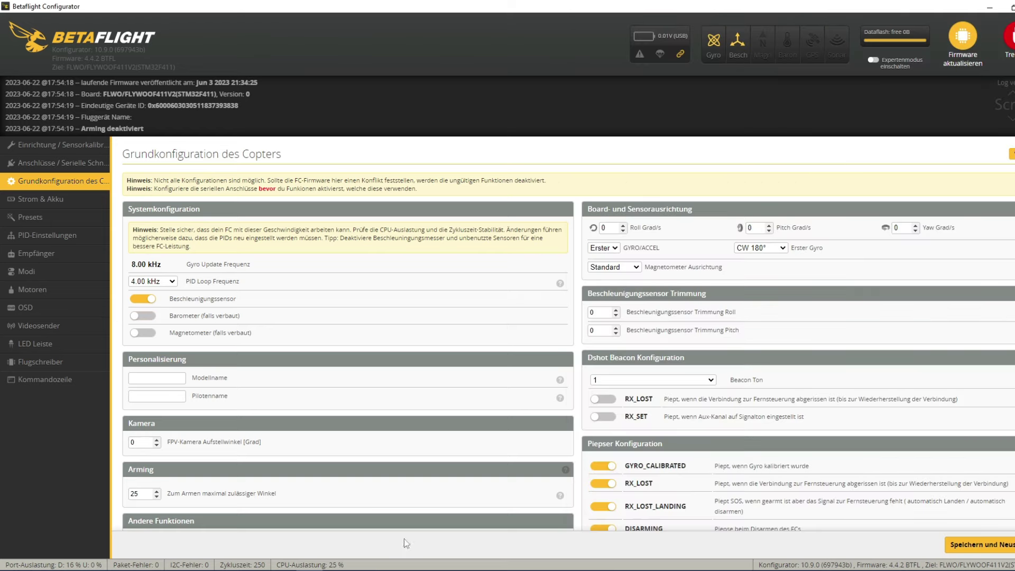
- Set the model name to FLYWOO and enter the pilot's name in the personalisation settings
key(alt+Tab)
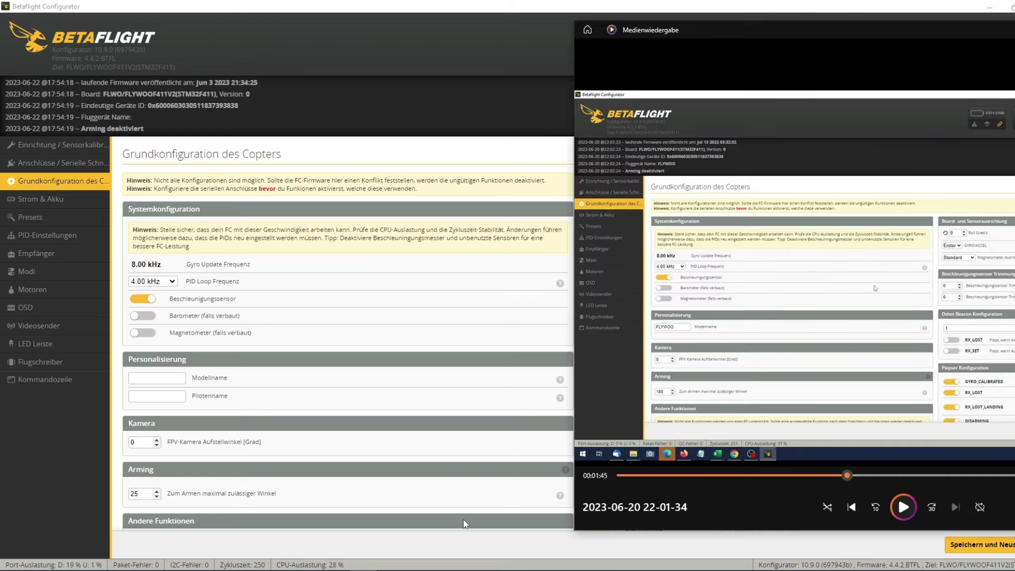
click(163, 378)
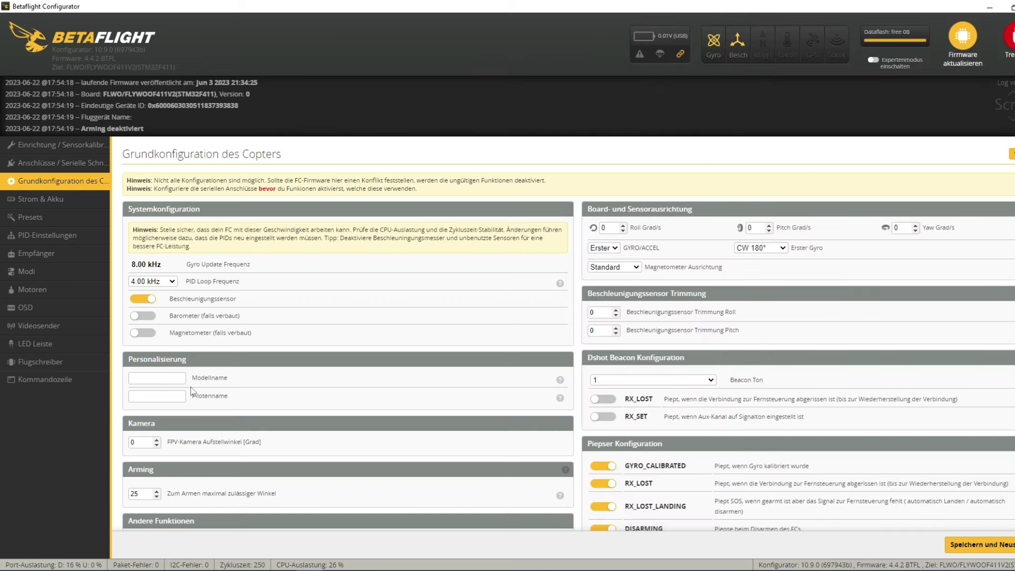
text(FLYWOO)
click(179, 396)
text(ZiegeOne)
- Set the maximum permitted arming angle to 180, matching the recorded configuration
key(alt+Tab)
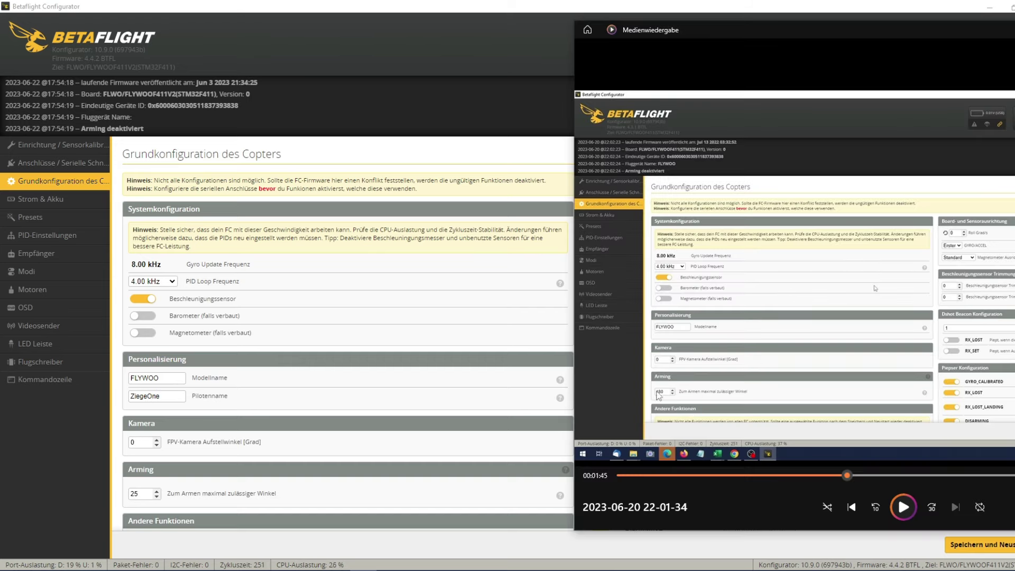
click(130, 531)
drag(142, 493, 107, 502)
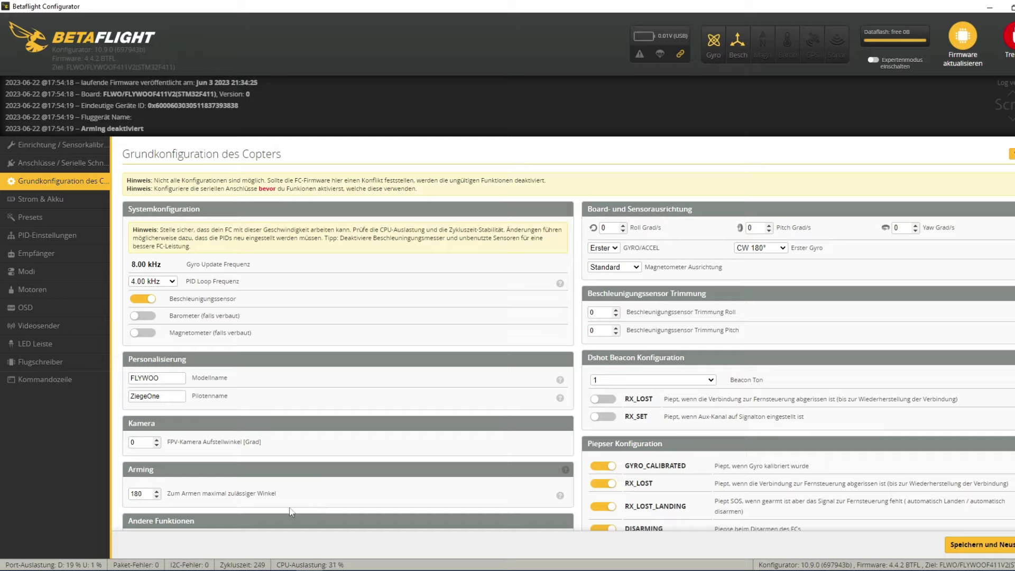
- Check the other features against the recording and set the GPS protocol to NMEA
scroll(318, 471, down, 5)
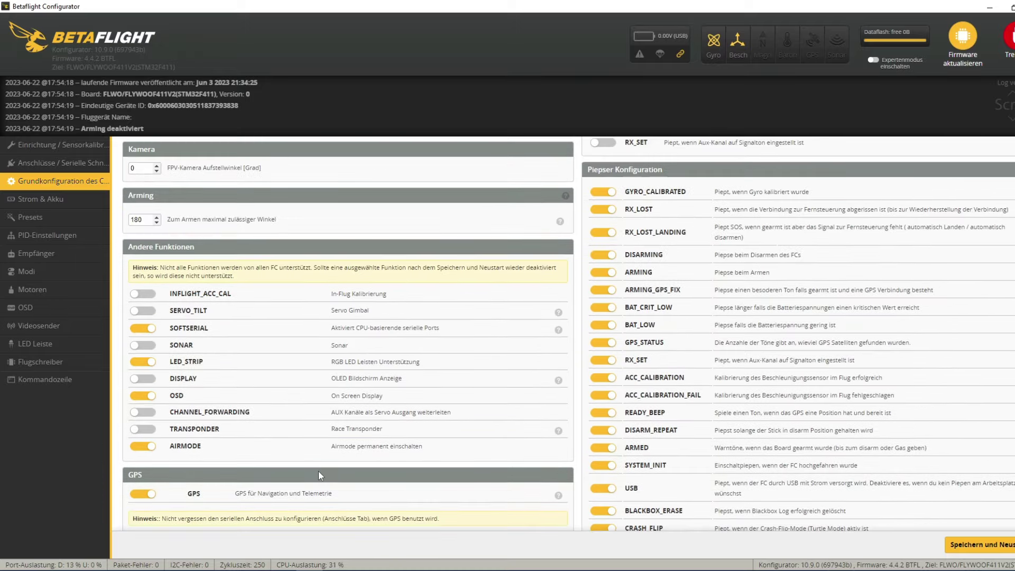
scroll(318, 471, down, 1)
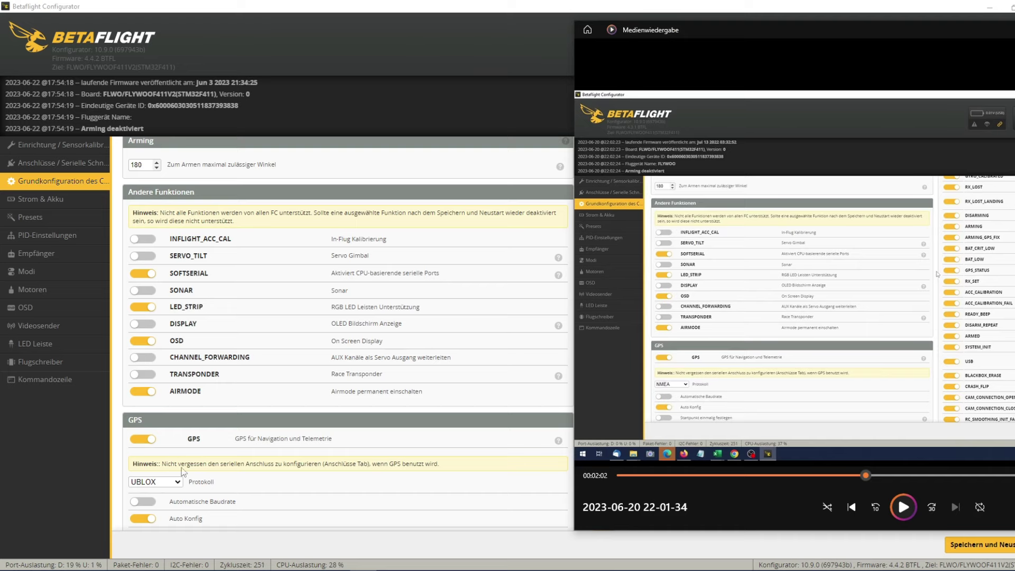
click(180, 482)
click(176, 493)
- Compare the remaining GPS options in the basic configuration with the recording of the old settings
click(903, 507)
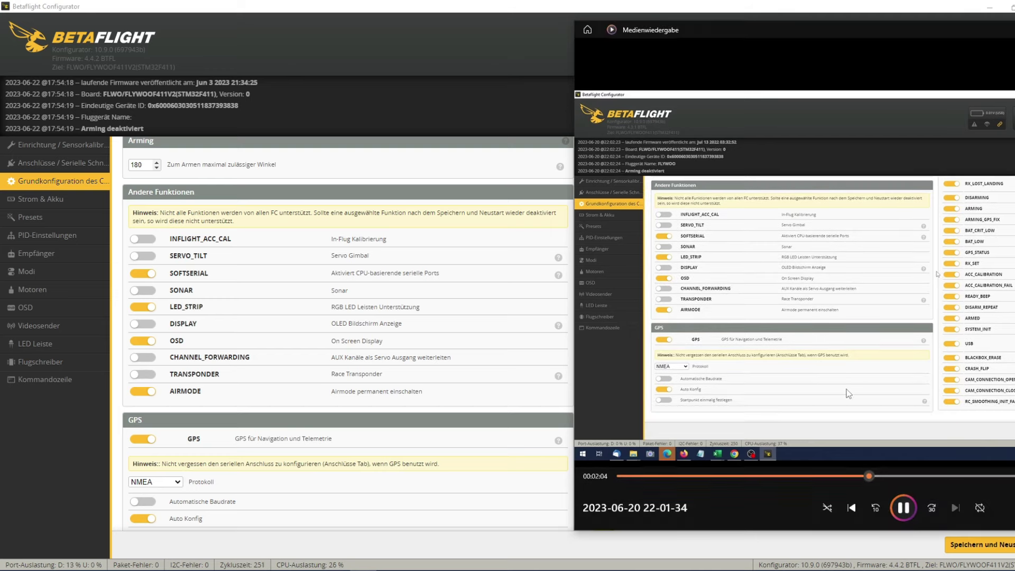
key(space)
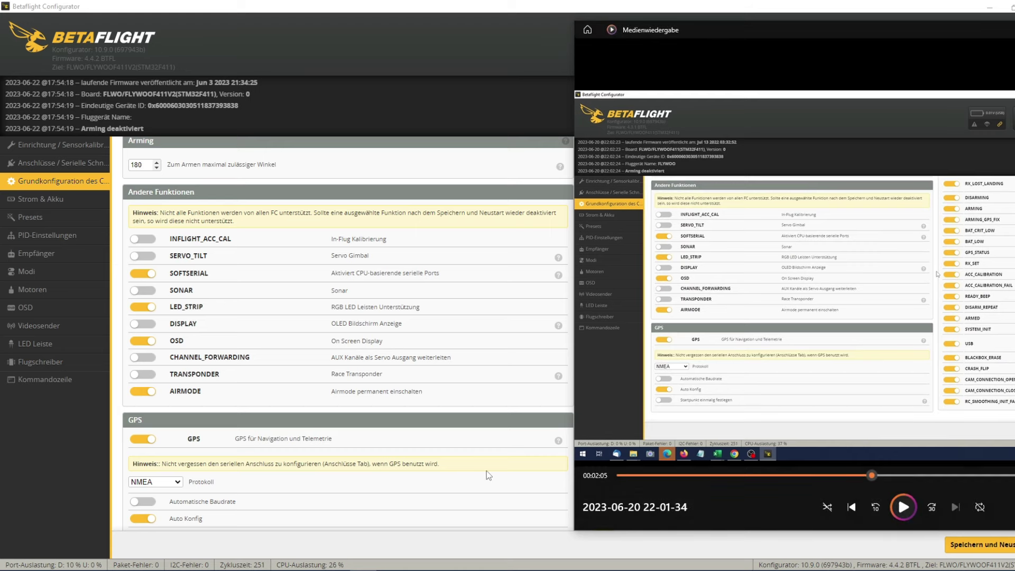
scroll(490, 475, down, 1)
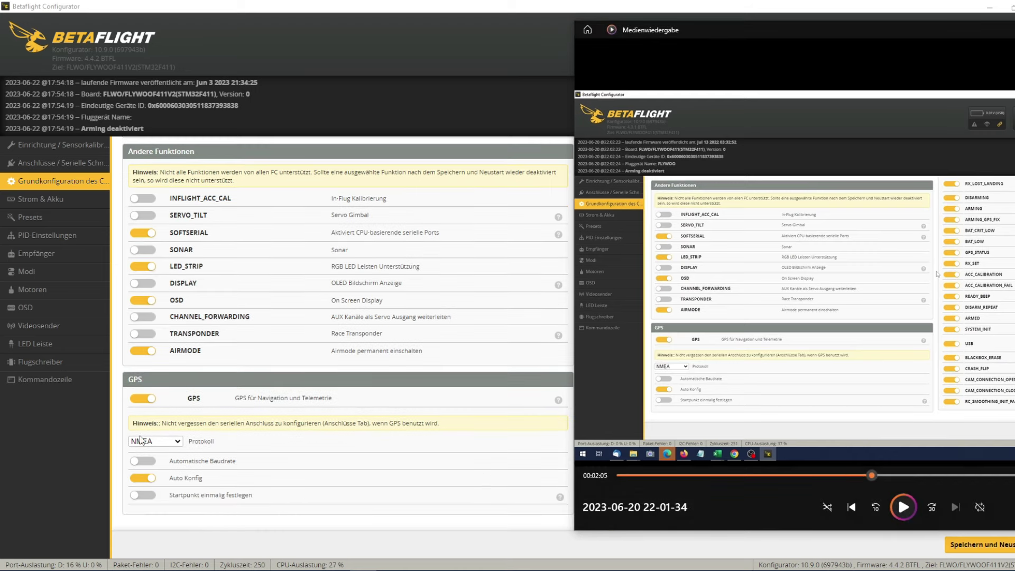
- Compare the beeper, Dshot beacon and sensor alignment settings with the recording, and save the basic configuration with a restart
drag(775, 29, 44, 31)
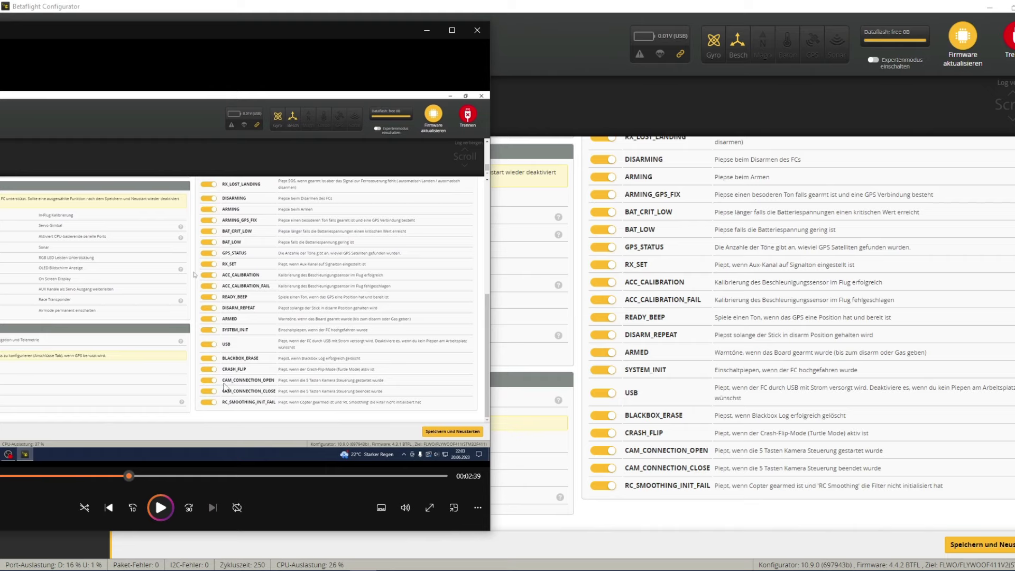
scroll(704, 448, up, 3)
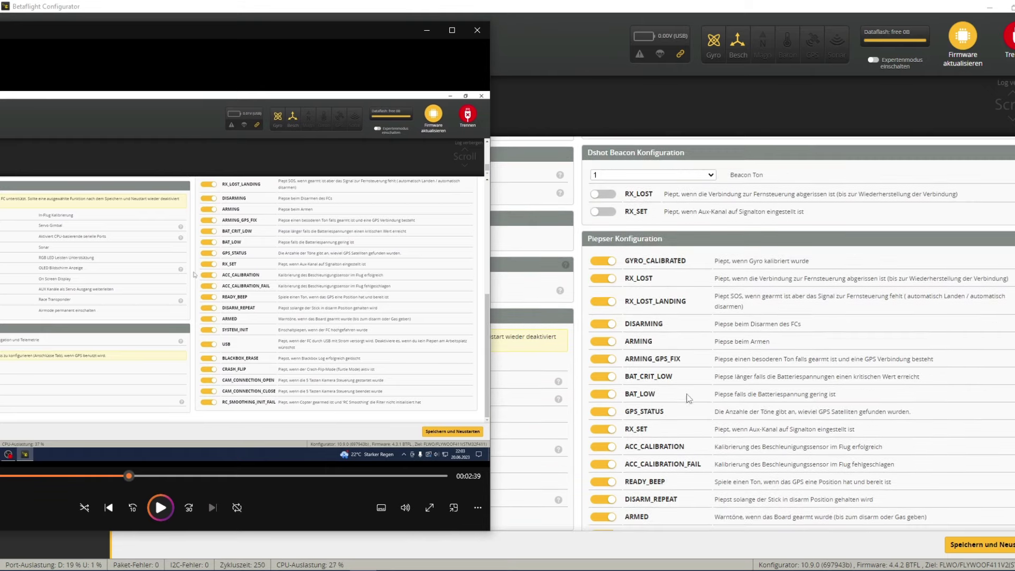
click(121, 476)
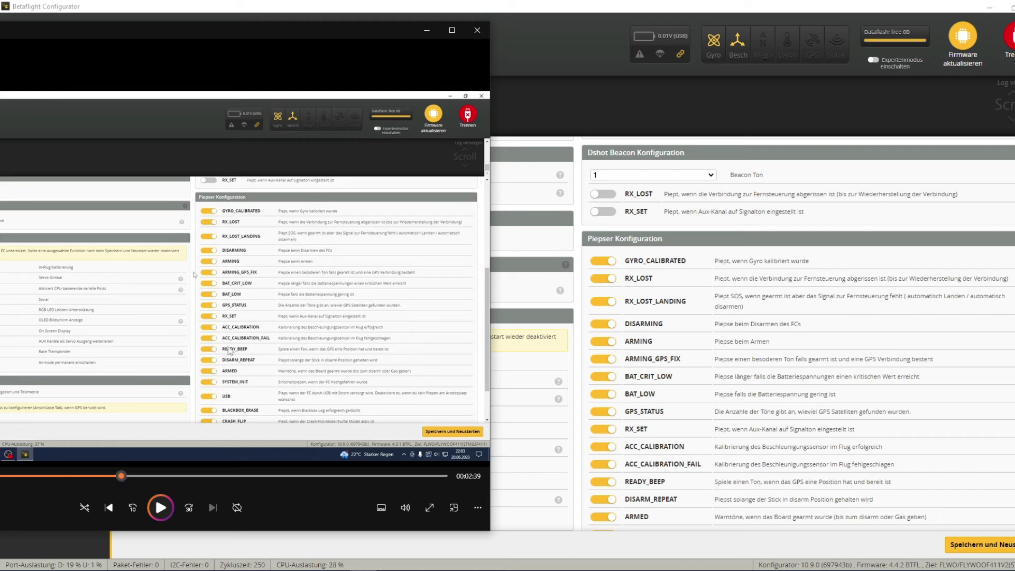
click(109, 476)
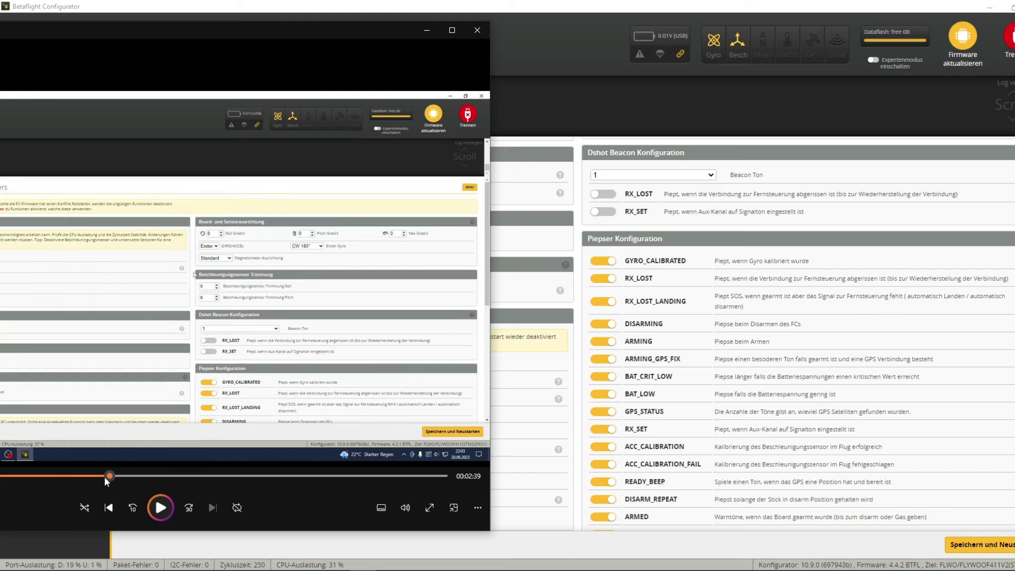
scroll(749, 306, up, 4)
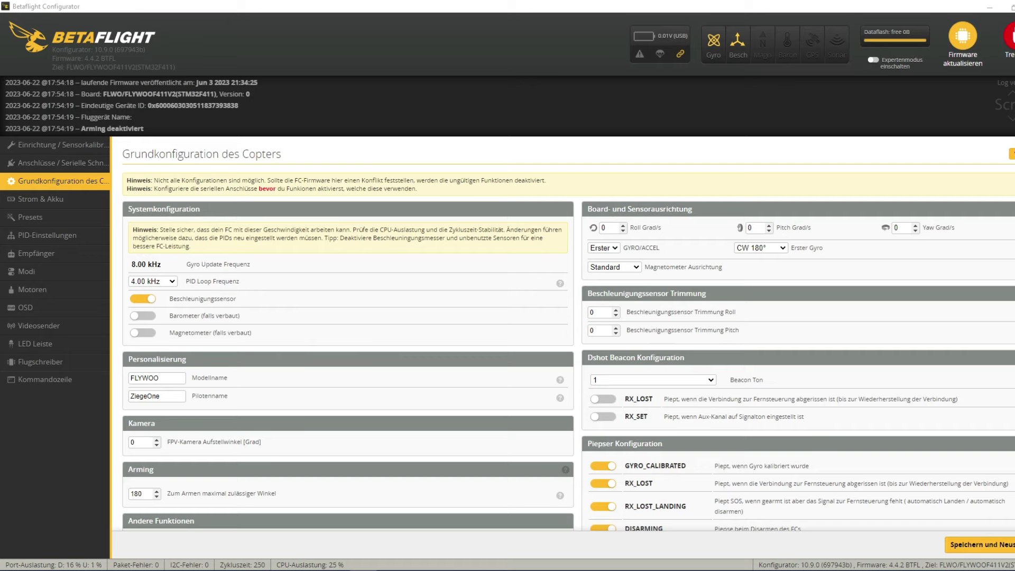
click(979, 545)
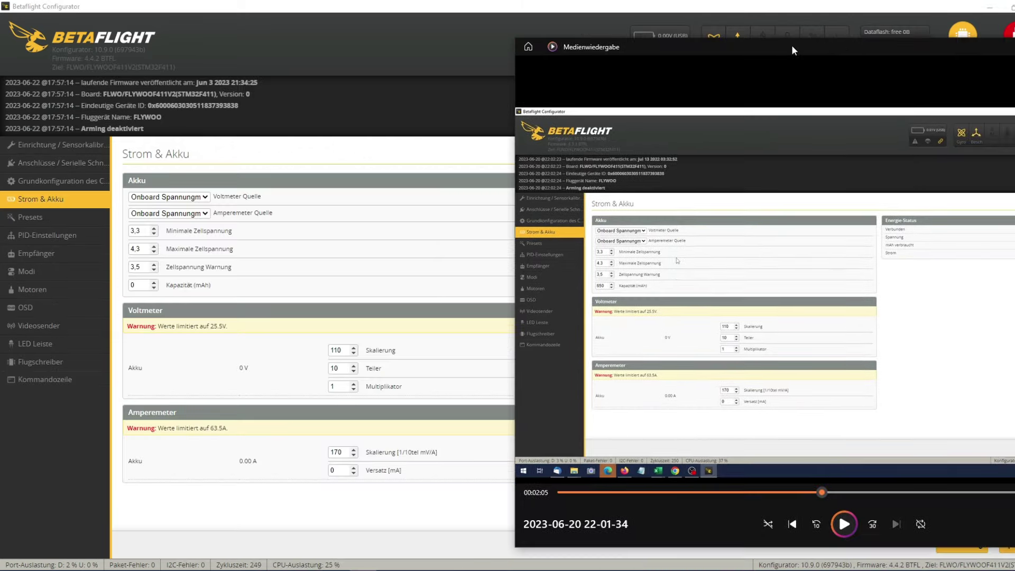
- Set the battery capacity to 650 mAh as in the recording and save the power and battery settings
drag(791, 45, 747, 46)
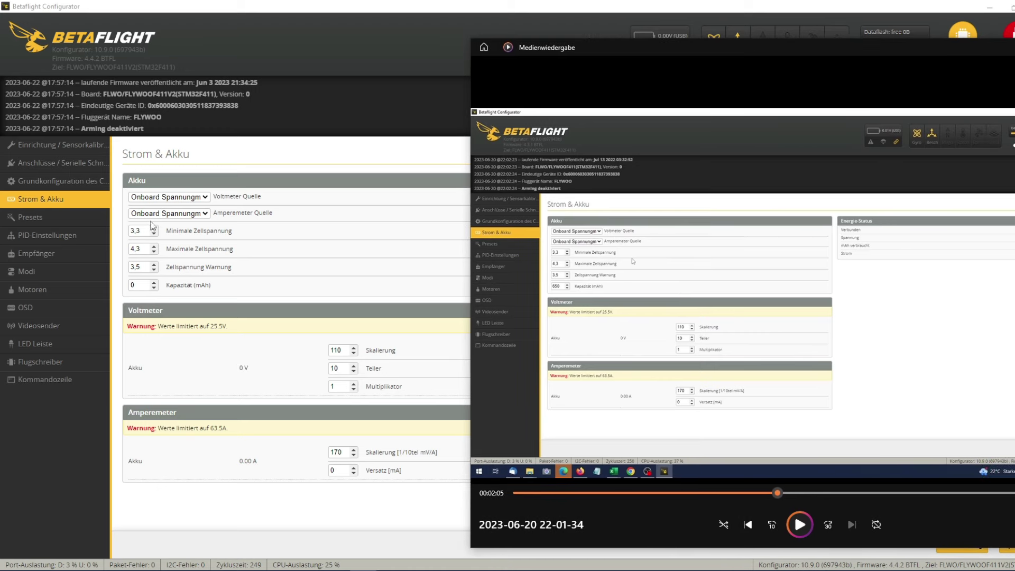
double_click(135, 286)
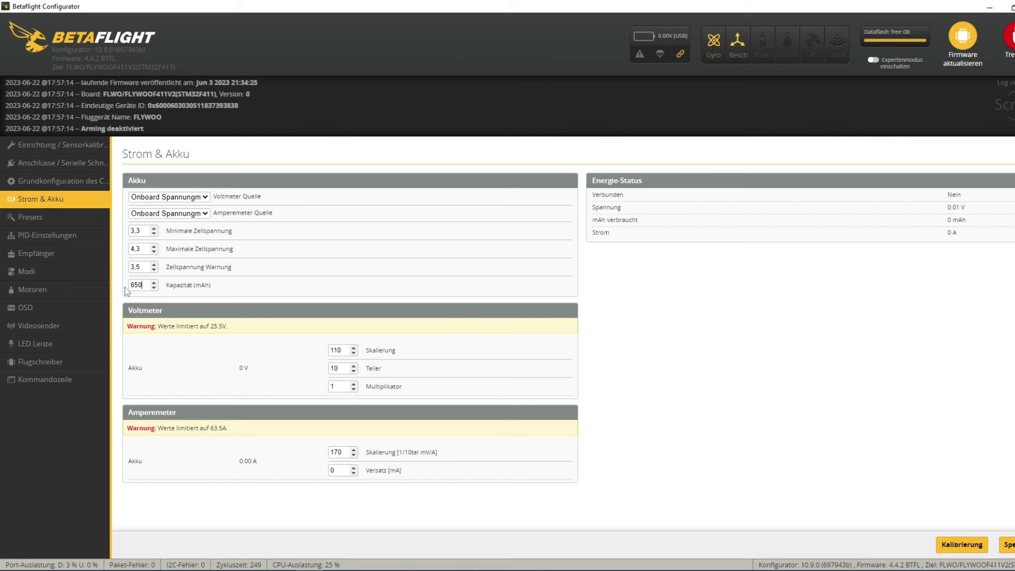
key(alt+Tab)
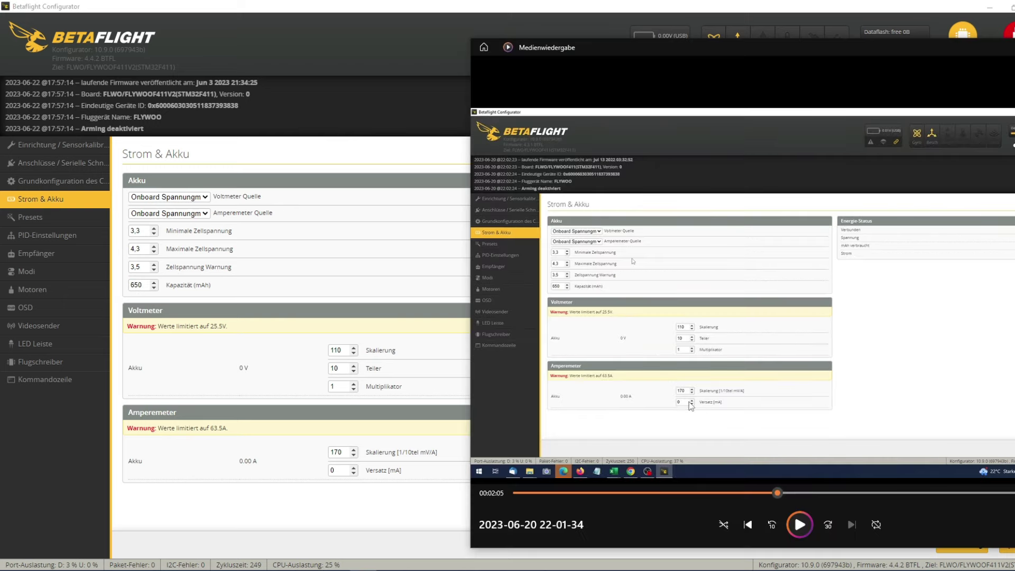
drag(762, 51, 586, 49)
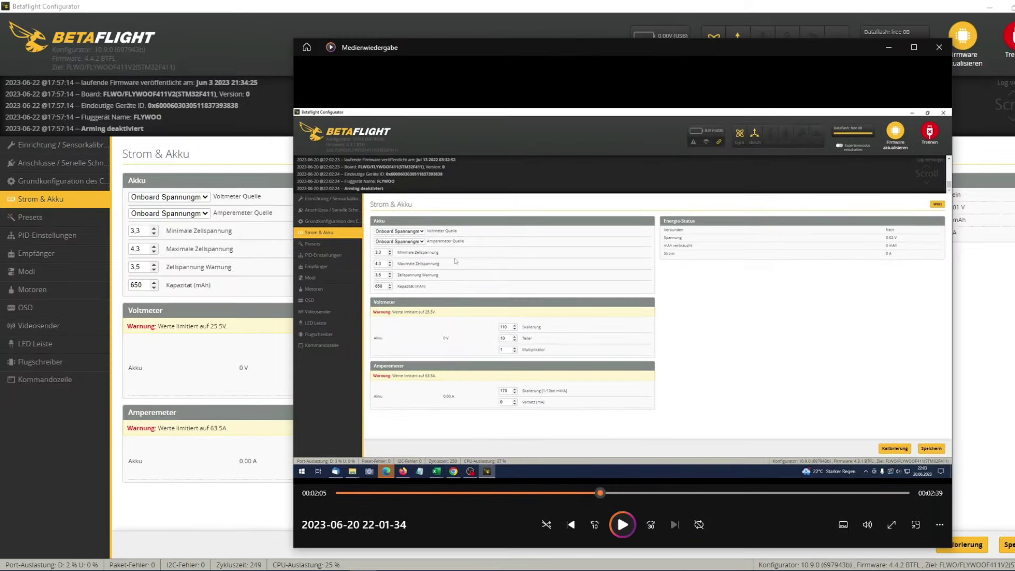
click(1007, 545)
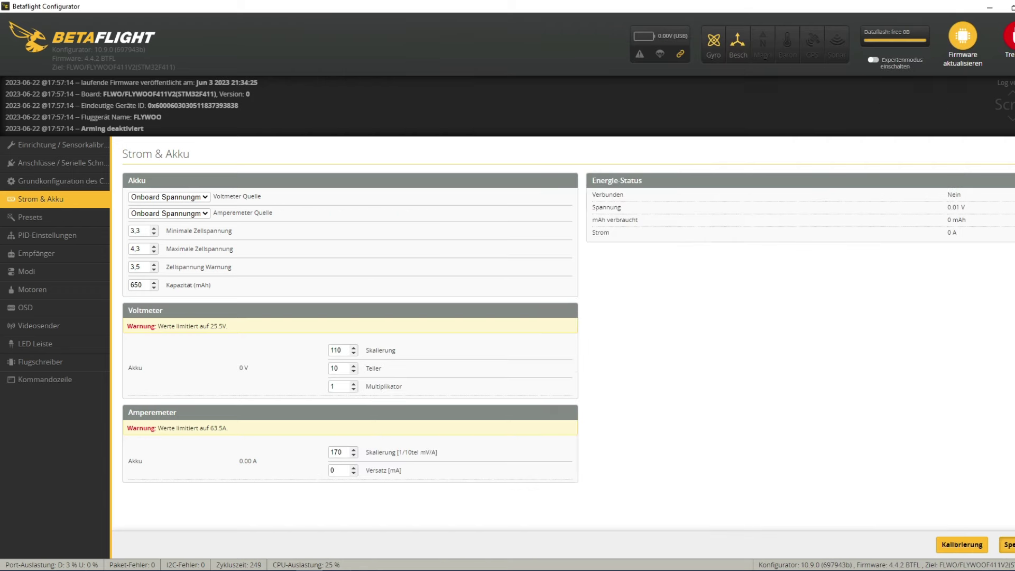
- Compare the PID profile and PID controller settings with those shown in the recording
click(55, 236)
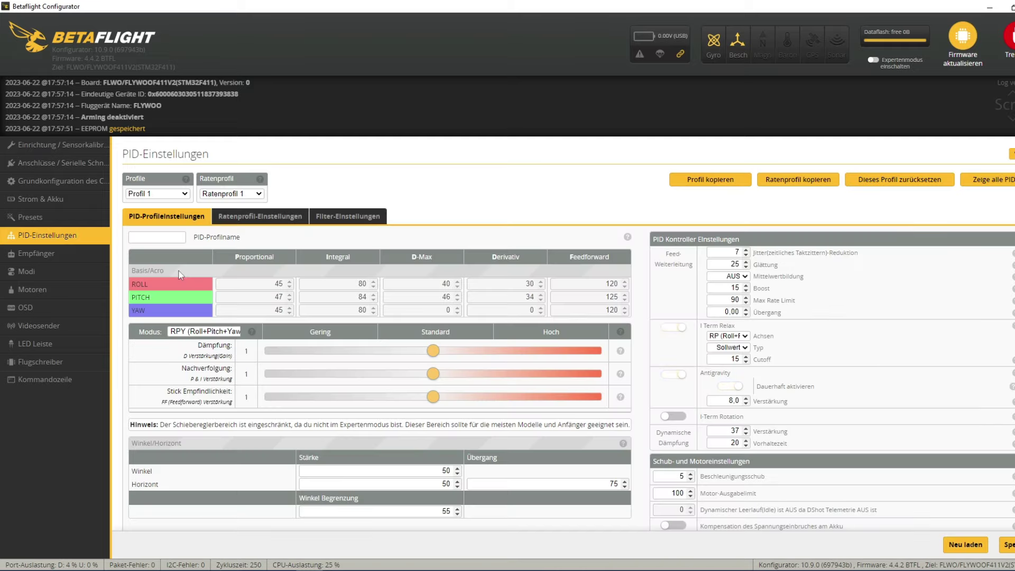
key(alt+Tab)
key(alt+Tab)
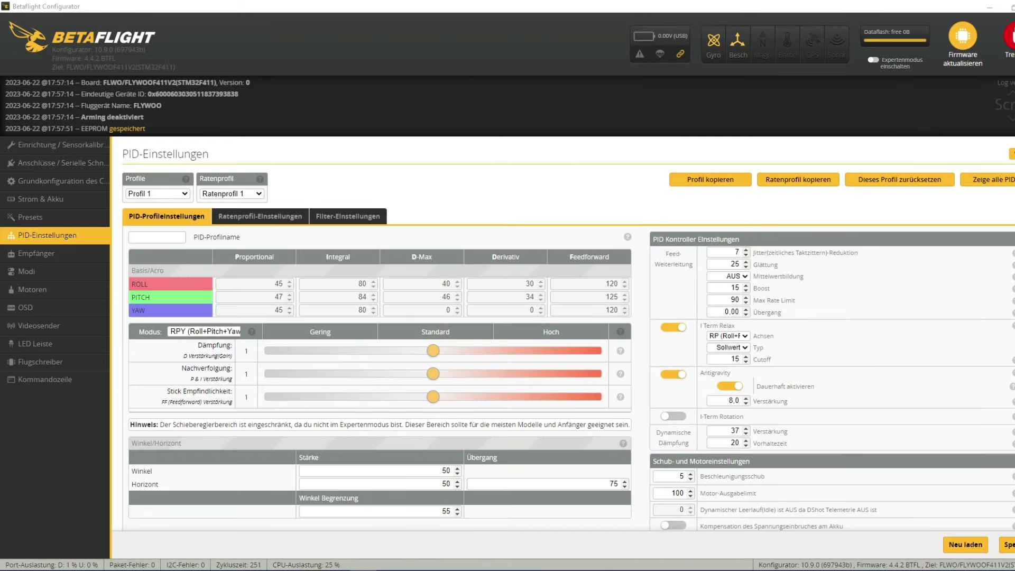
key(alt+Tab)
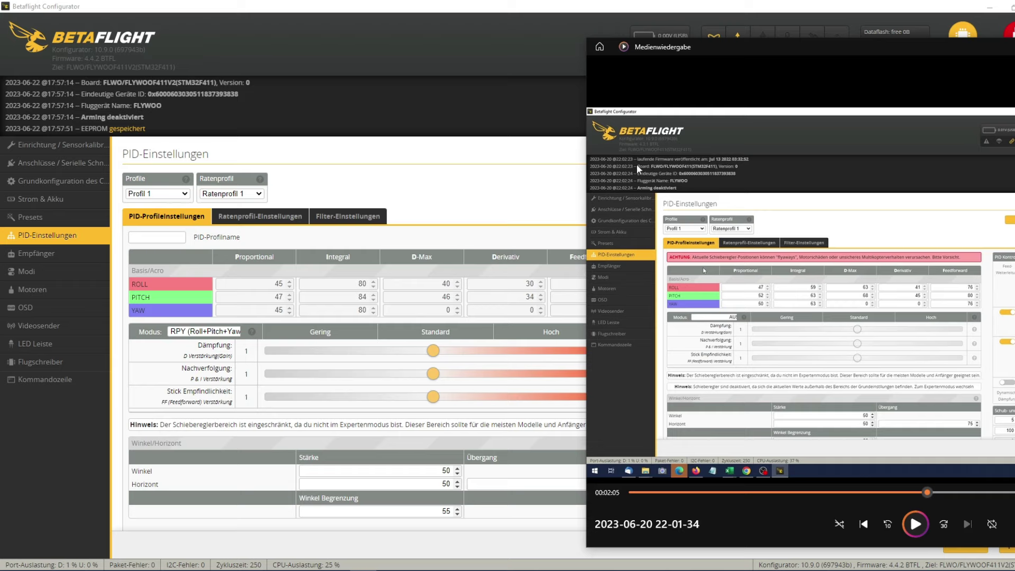
drag(790, 51, 144, 39)
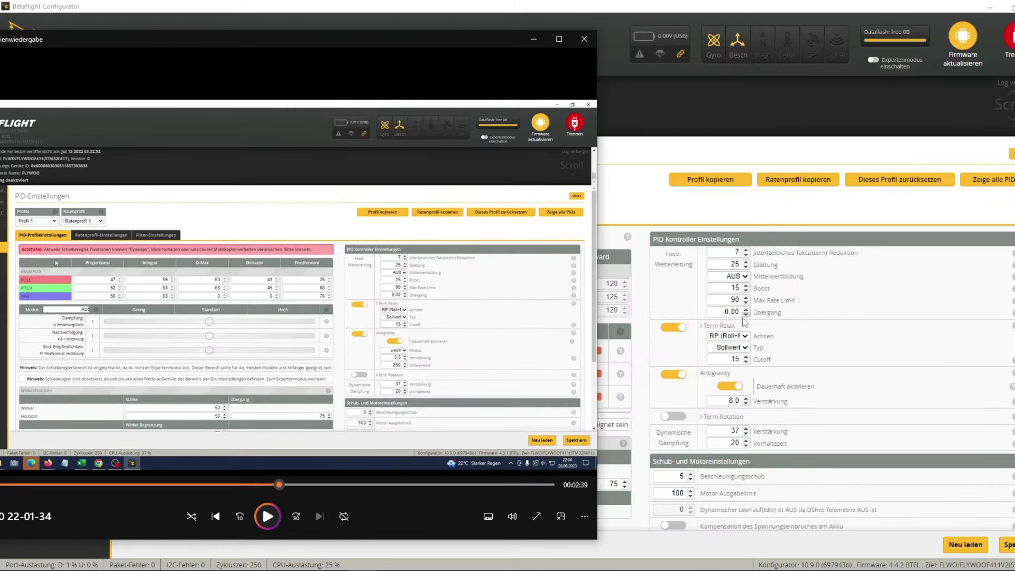
drag(312, 46, 659, 59)
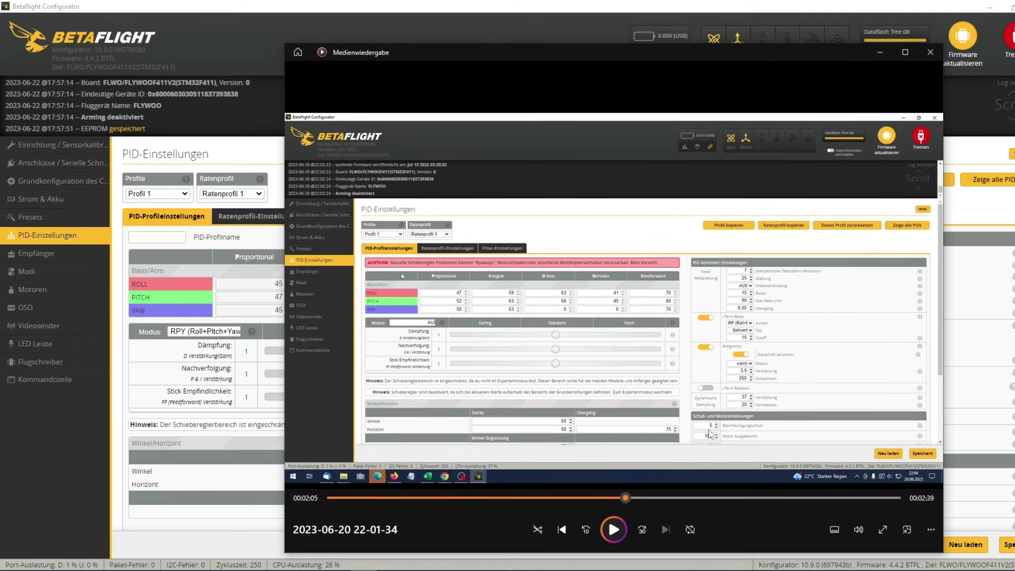
- Compare the rate profile settings, including rates and throttle values, with the matching point in the recording
click(640, 496)
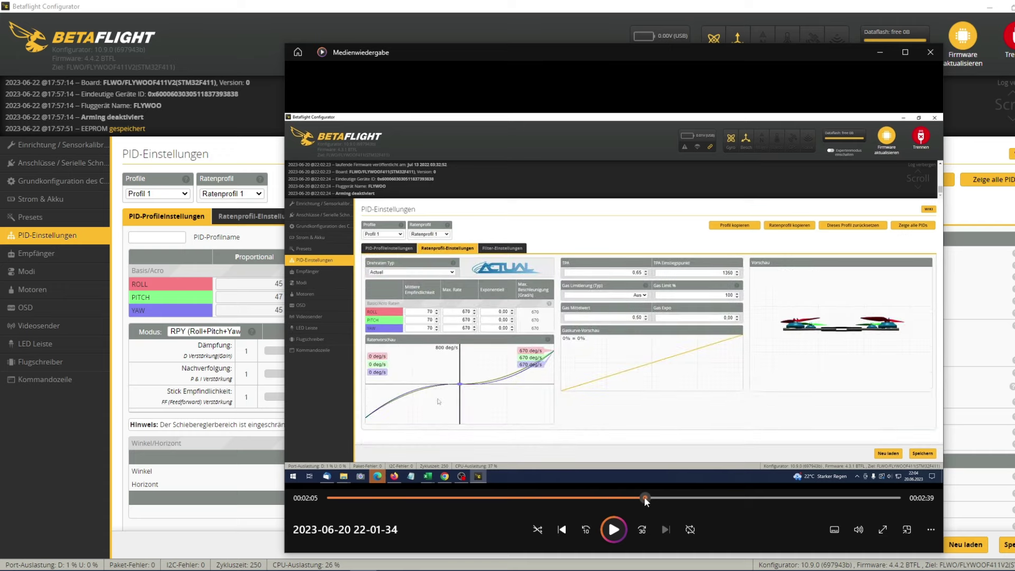
click(232, 217)
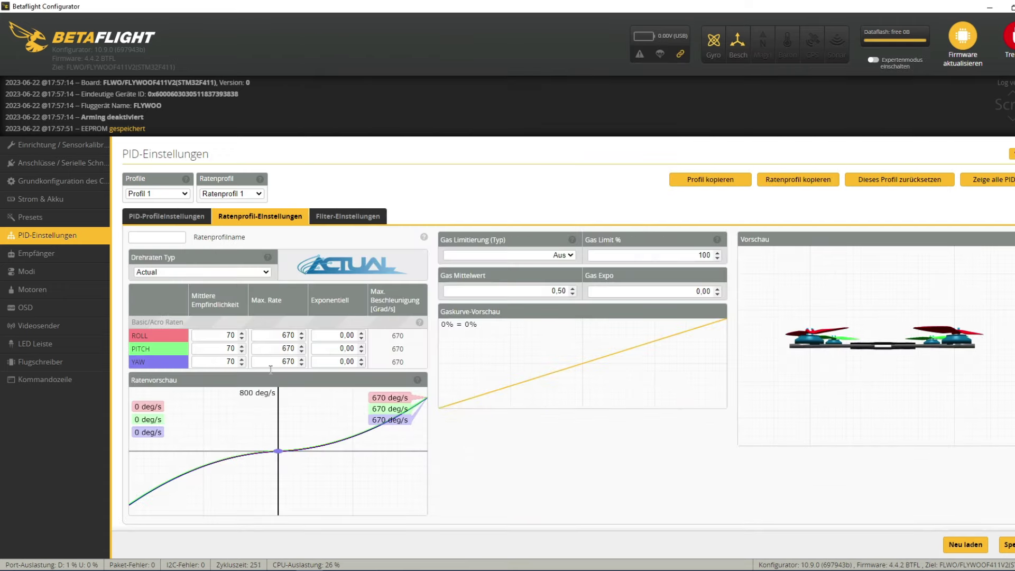
key(alt+Tab)
drag(450, 50, 15, 46)
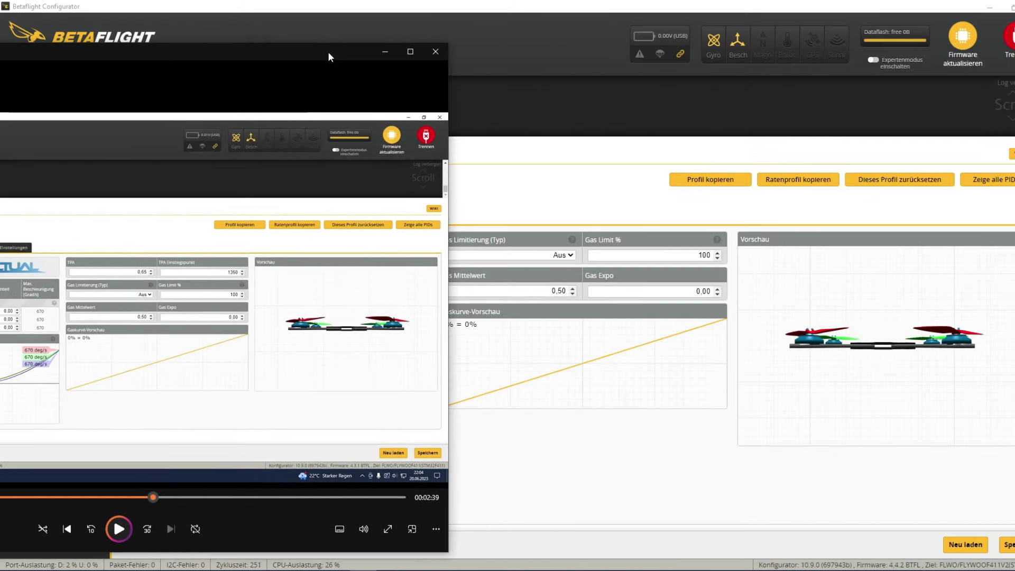
drag(328, 53, 909, 58)
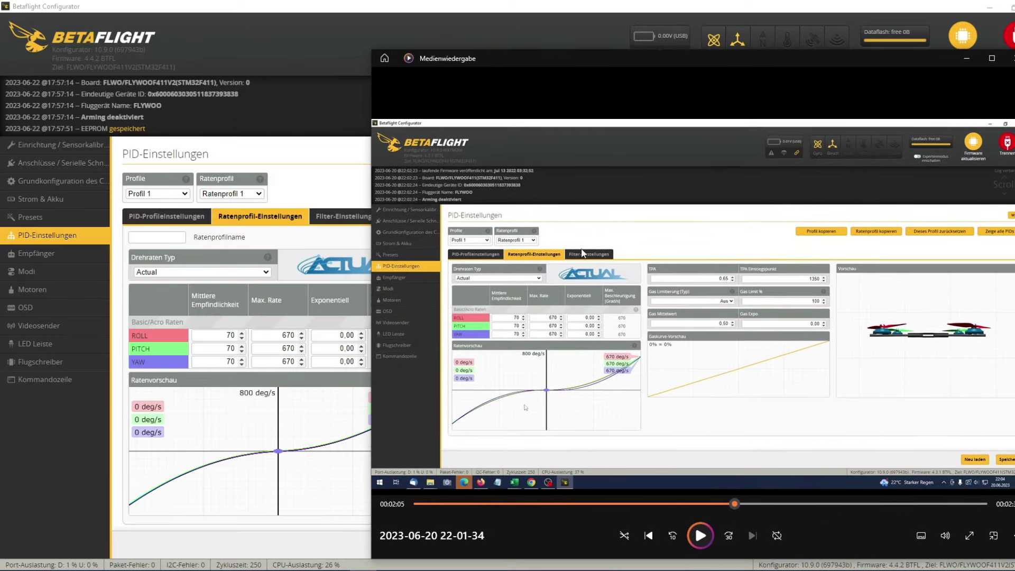
- Compare the filter settings with the matching point in the recording
click(752, 503)
click(338, 218)
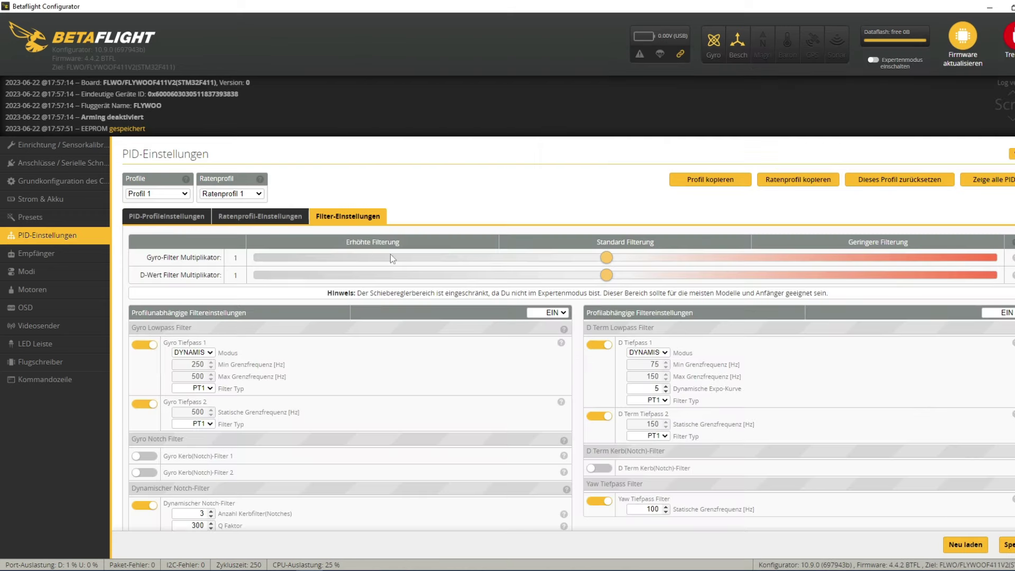
key(alt+Tab)
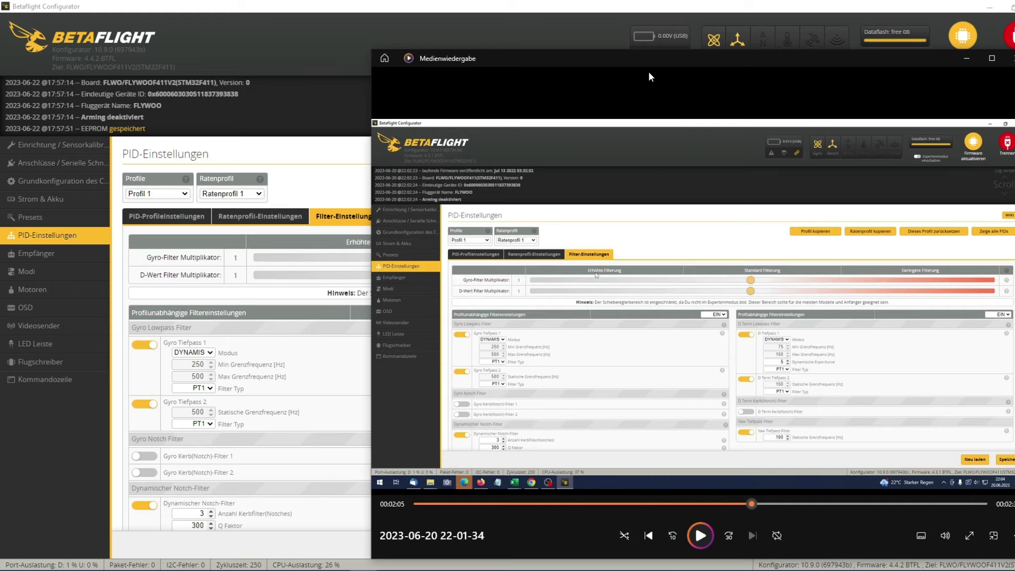
mouse_move(655, 60)
mouse_down()
mouse_move(46, 62)
mouse_move(654, 59)
mouse_up()
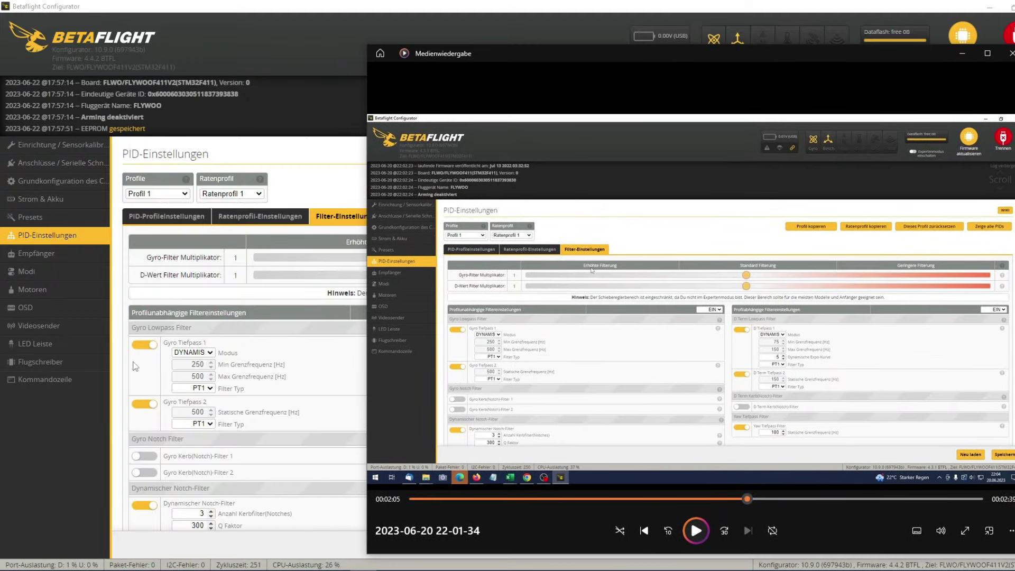
- Check the receiver mode and serial protocol against the recording and enable telemetry in the receiver settings
click(53, 255)
click(359, 563)
drag(292, 40, 253, 38)
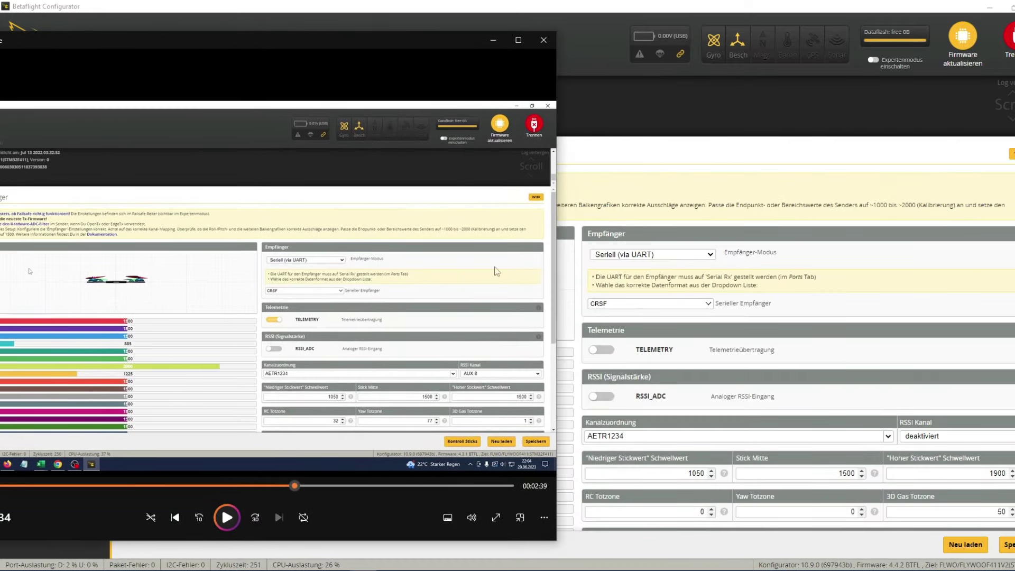
click(641, 303)
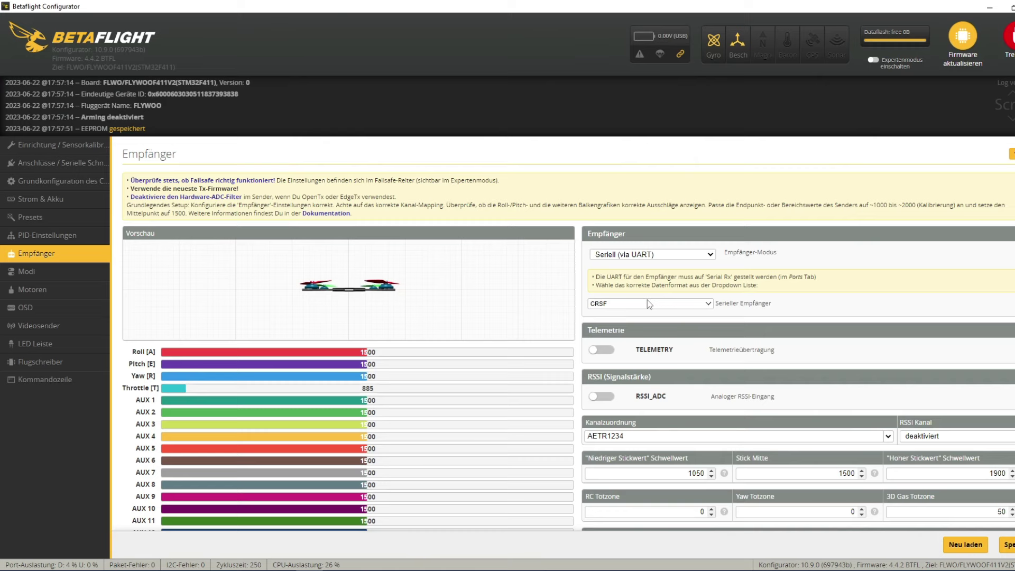
click(357, 566)
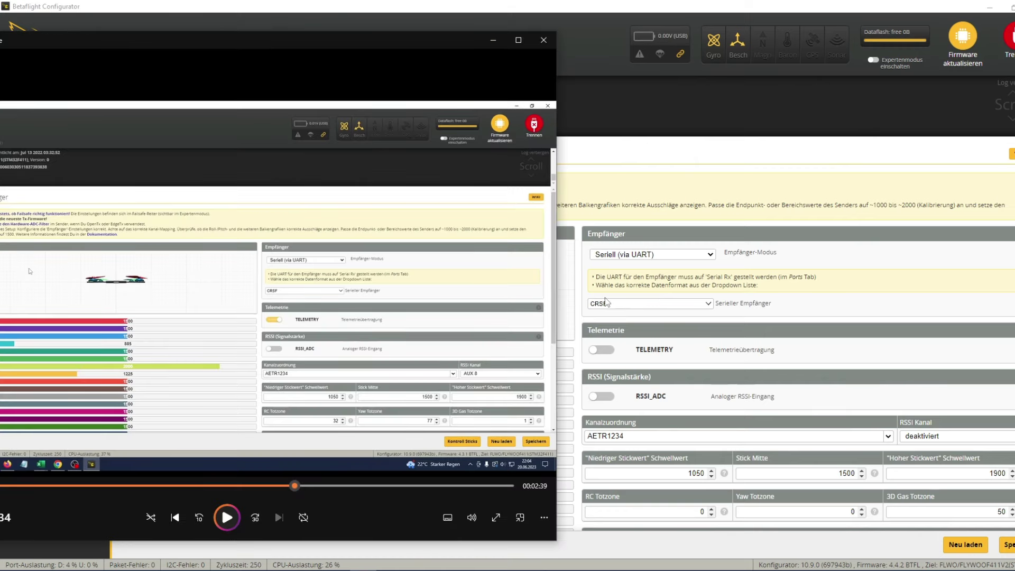
click(605, 350)
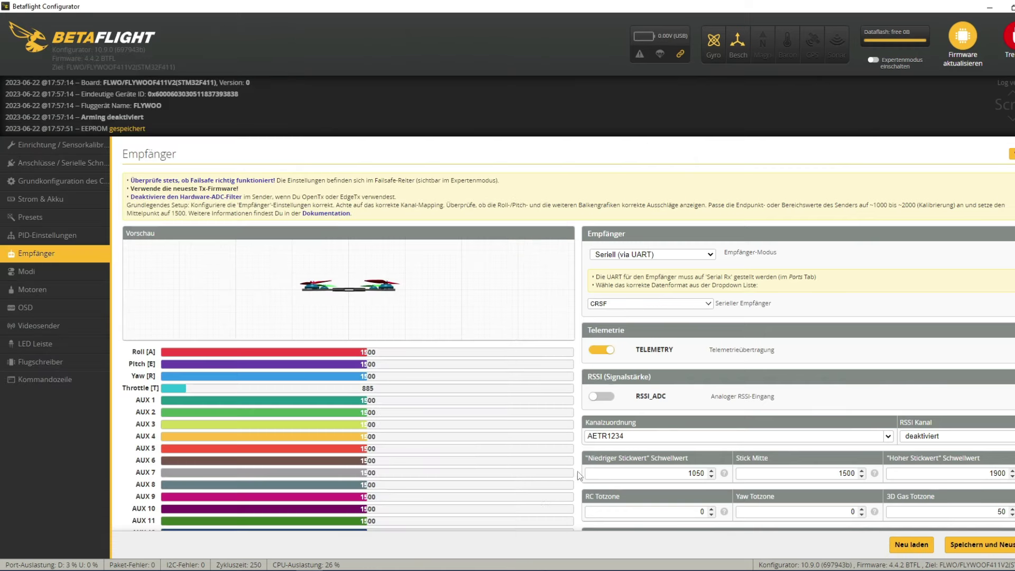
- Set the receiver's RSSI channel to AUX 8, matching the recording
click(363, 570)
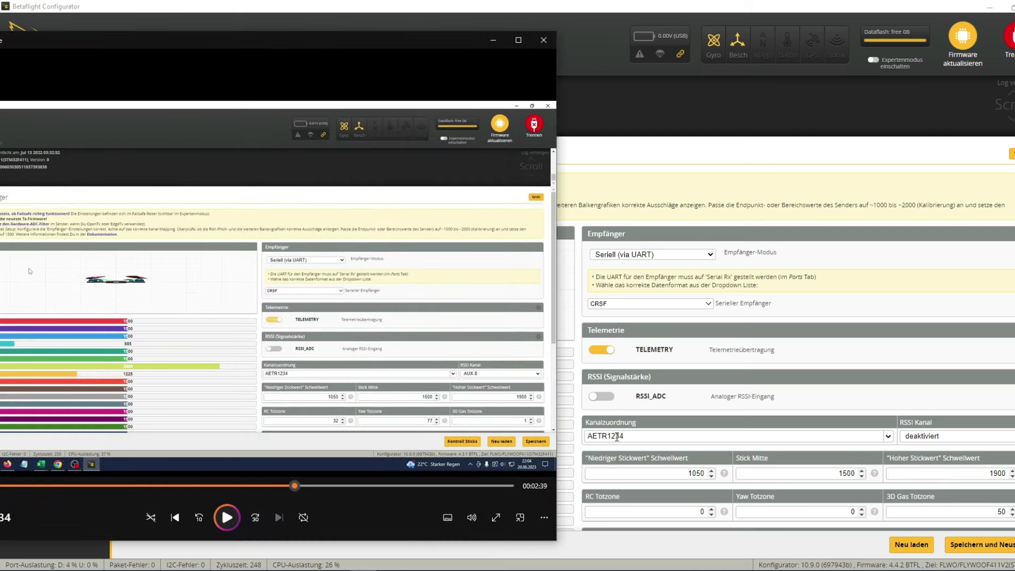
click(966, 436)
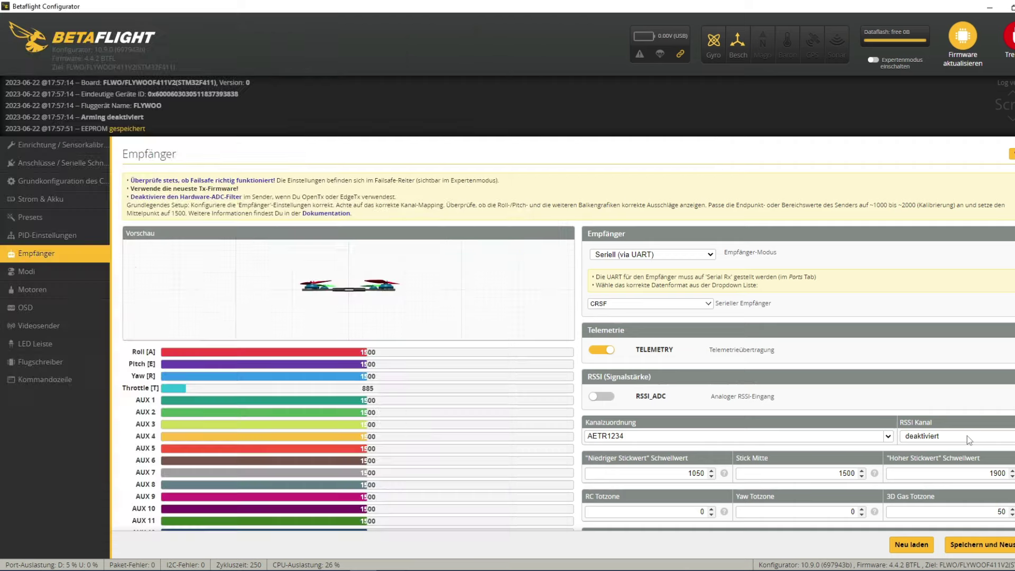
click(938, 526)
- Set the RC deadband to 32 and the yaw deadband to 77, as in the recording
click(363, 570)
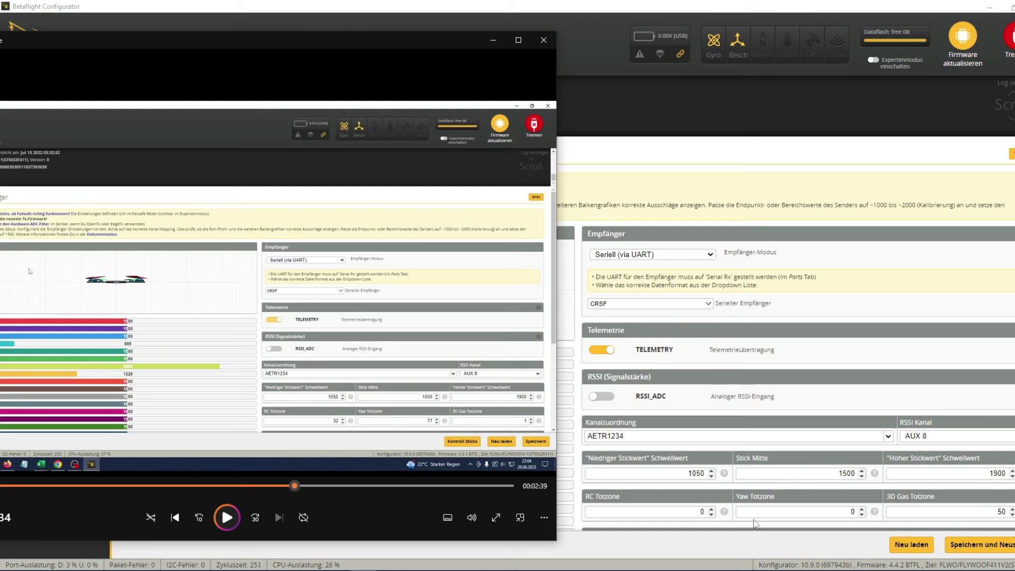
double_click(703, 511)
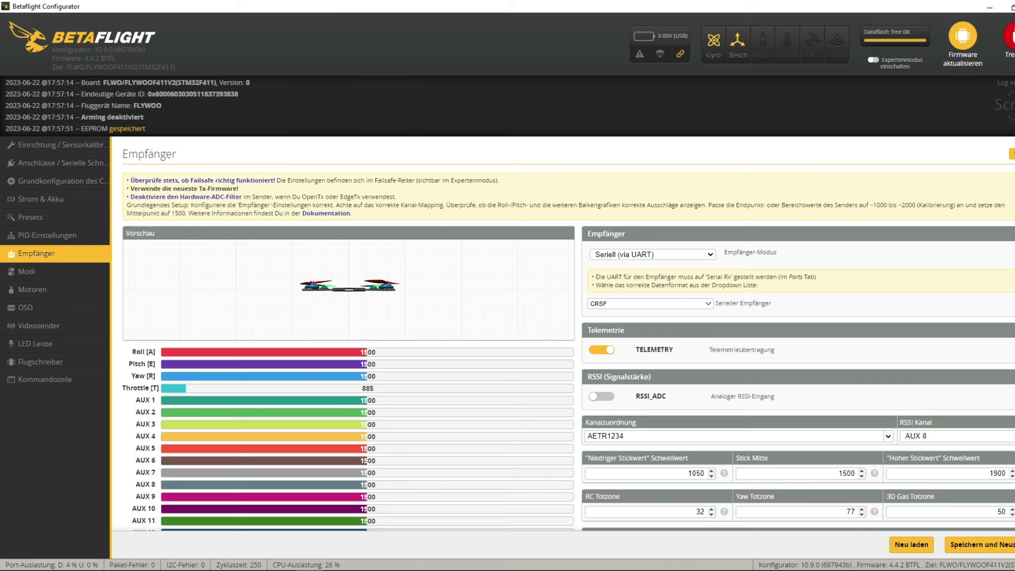
scroll(568, 333, down, 4)
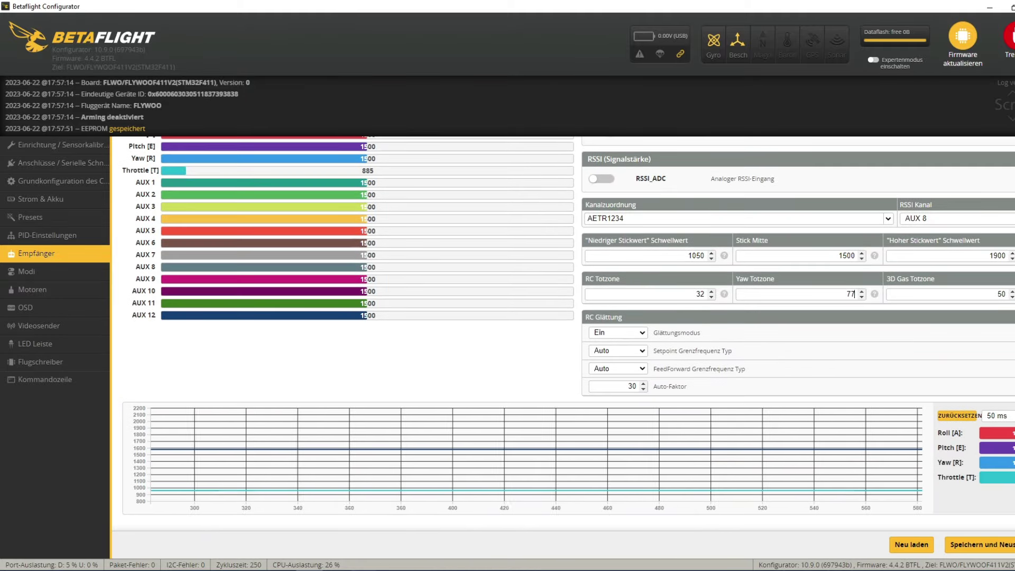
- Check the remaining receiver settings against the recording, and save the receiver settings with a reboot
key(alt+Tab)
click(227, 518)
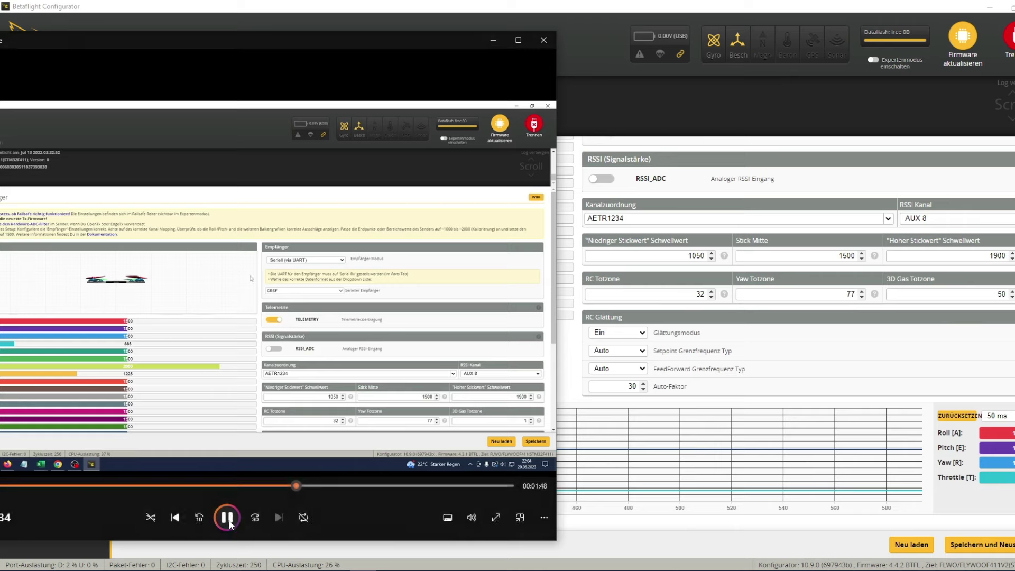
key(space)
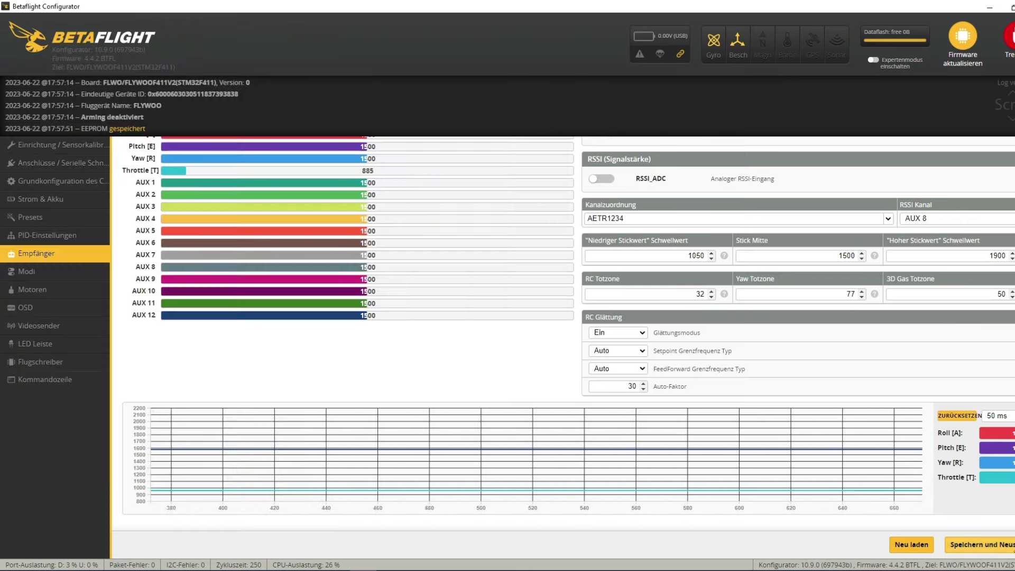
click(664, 472)
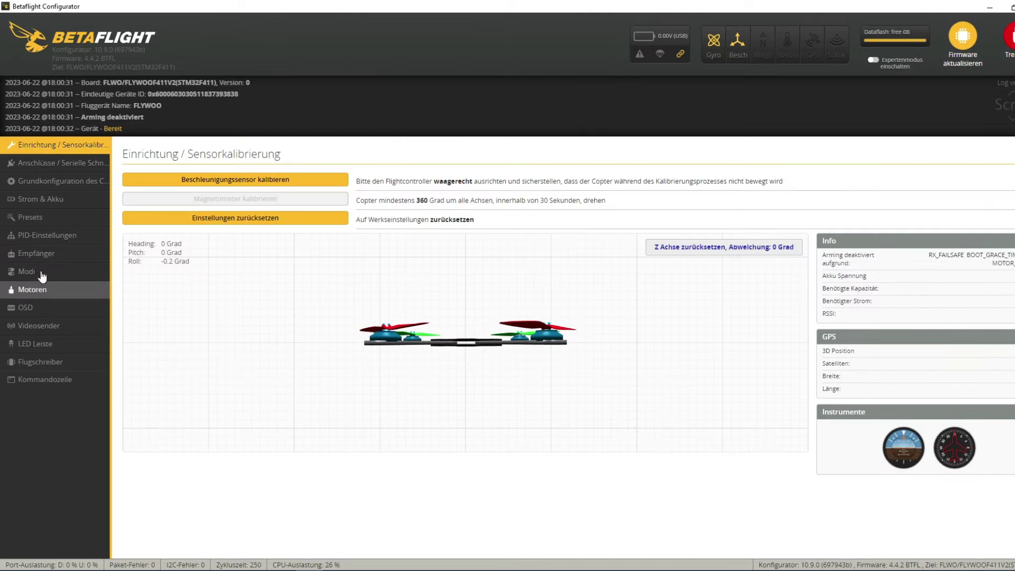
- Open the modes settings and place the recording of the old modes beside them
click(40, 272)
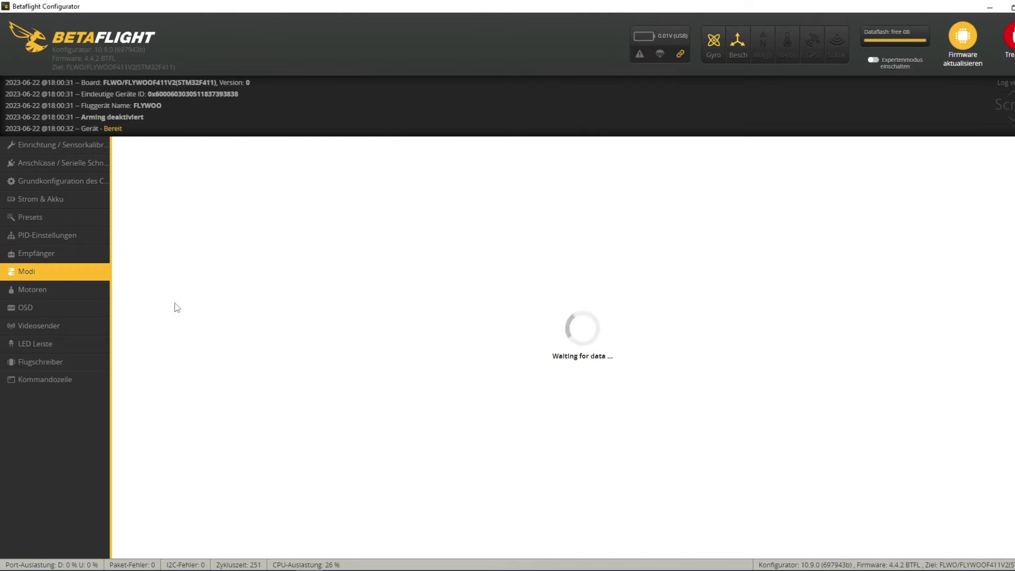
click(281, 565)
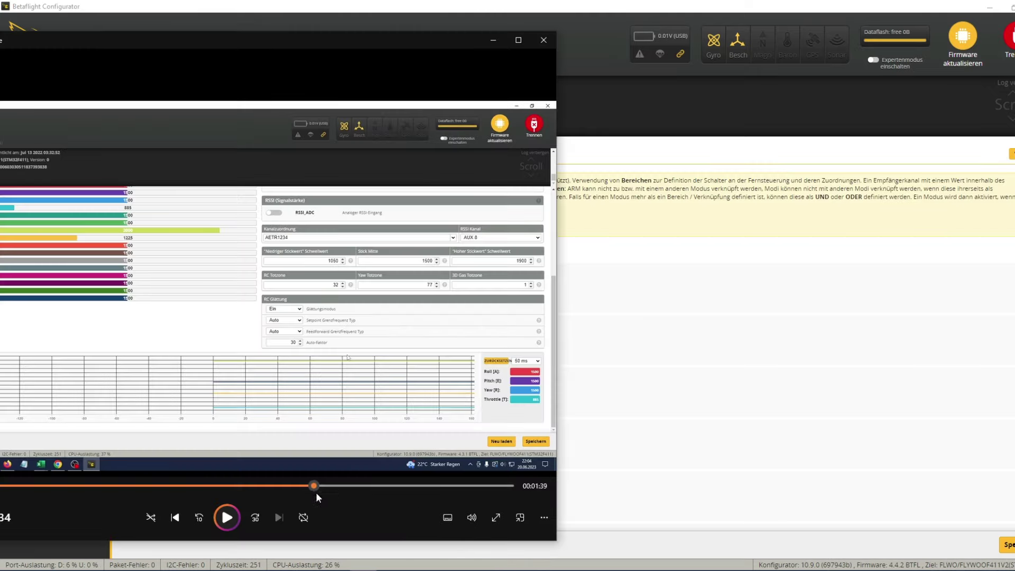
drag(136, 113, 754, 124)
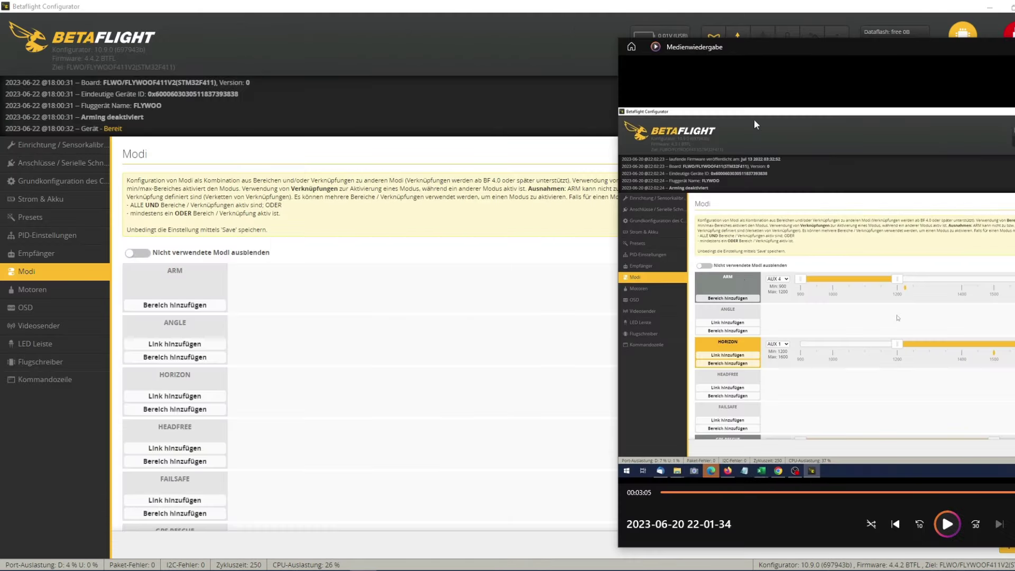
- Add an ARM range on AUX 4 running from 900 to 1300
click(158, 307)
click(255, 273)
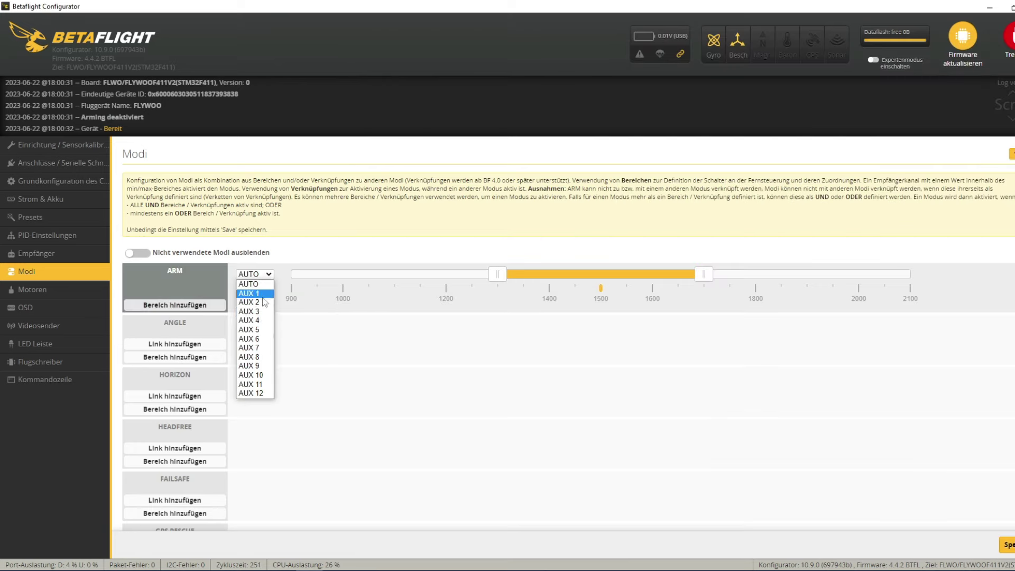
click(251, 324)
drag(490, 281, 289, 279)
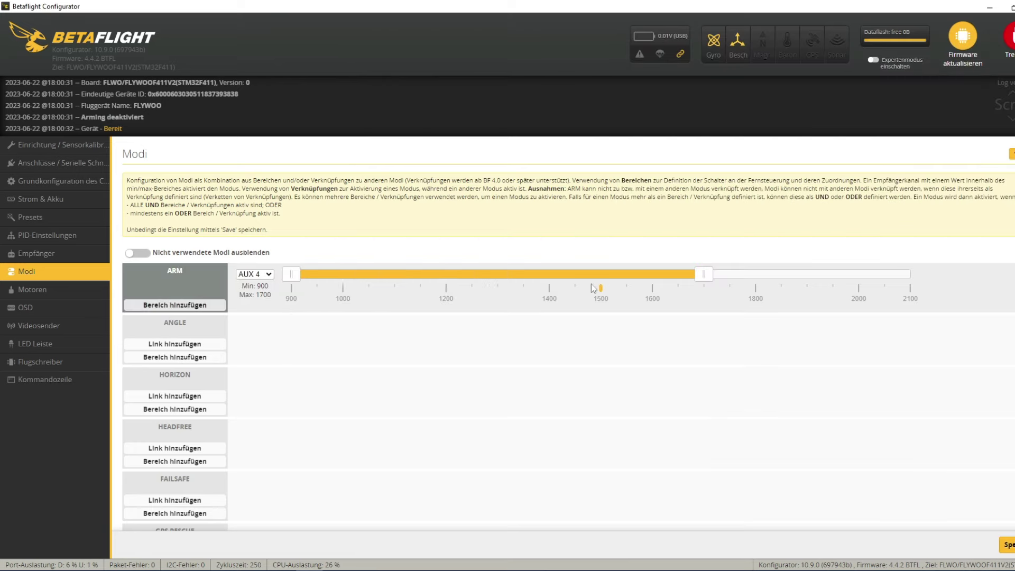
drag(700, 279, 497, 280)
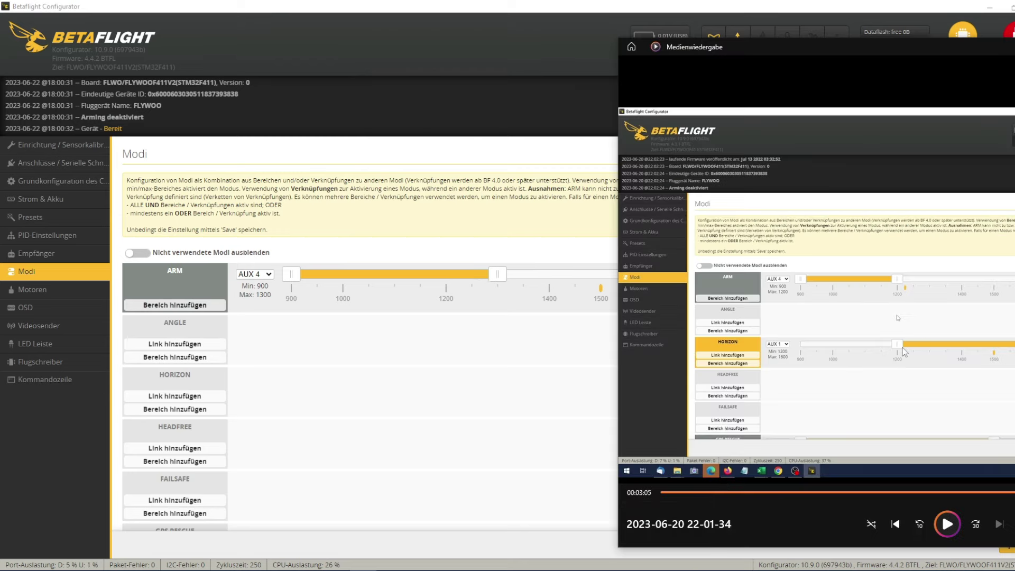
- Add a HORIZON range from 1300 to 1700 and assign it to AUX 1
click(174, 408)
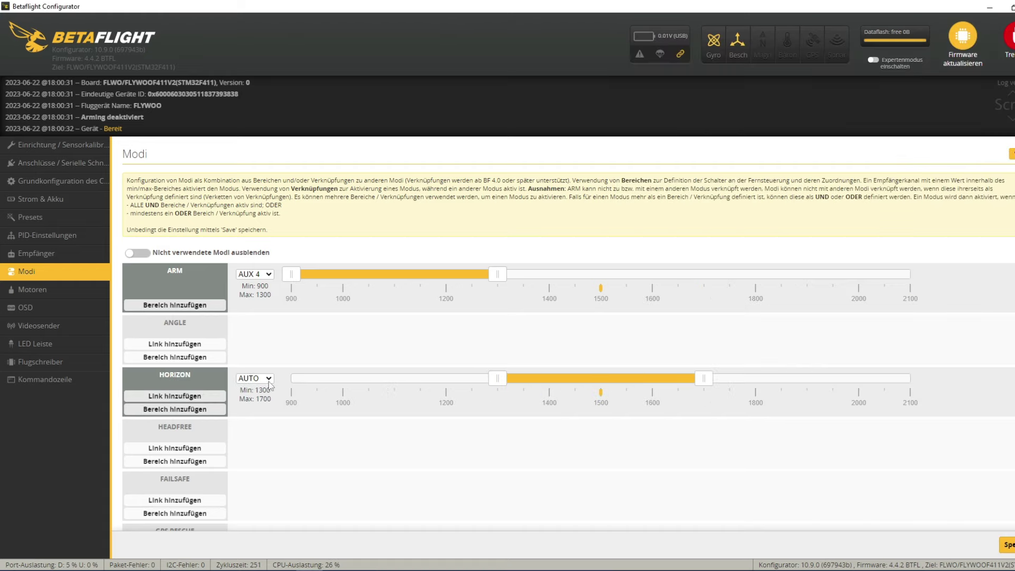
click(269, 382)
click(268, 396)
- Add a GPS RESCUE range on AUX 3 from 900 to 1500 and a BEEPER range on AUX 4
scroll(314, 430, down, 1)
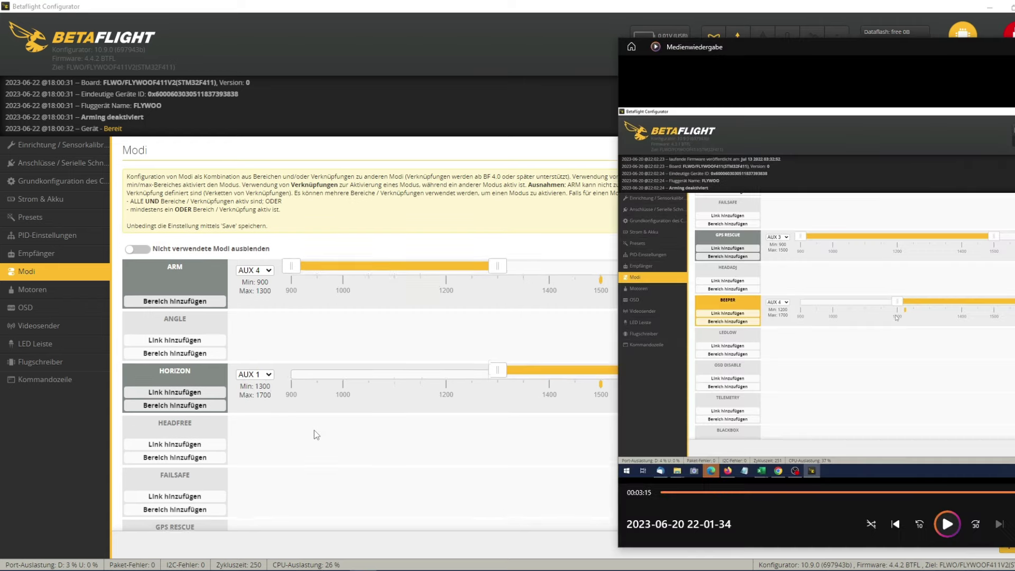
scroll(314, 430, down, 4)
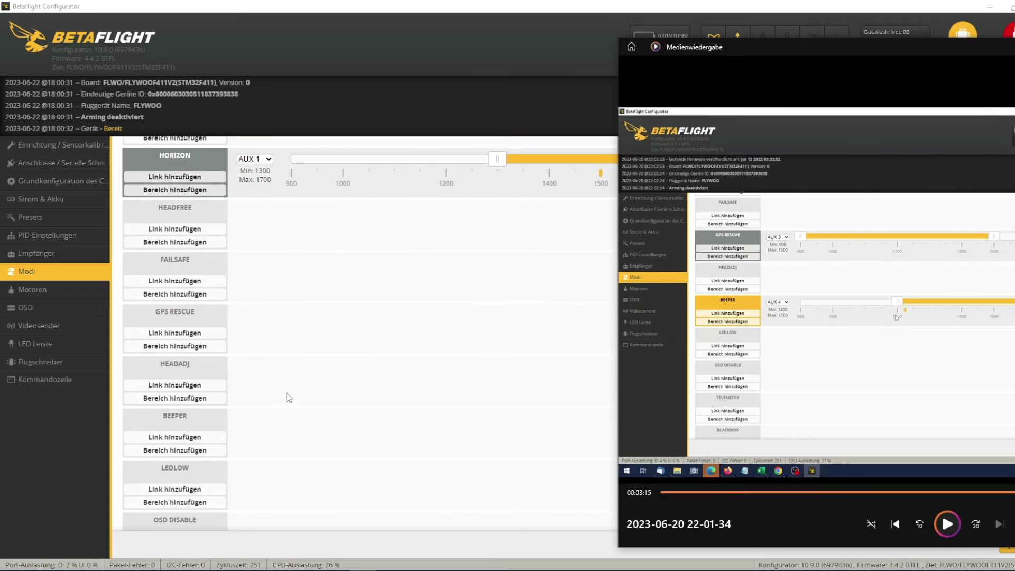
click(190, 346)
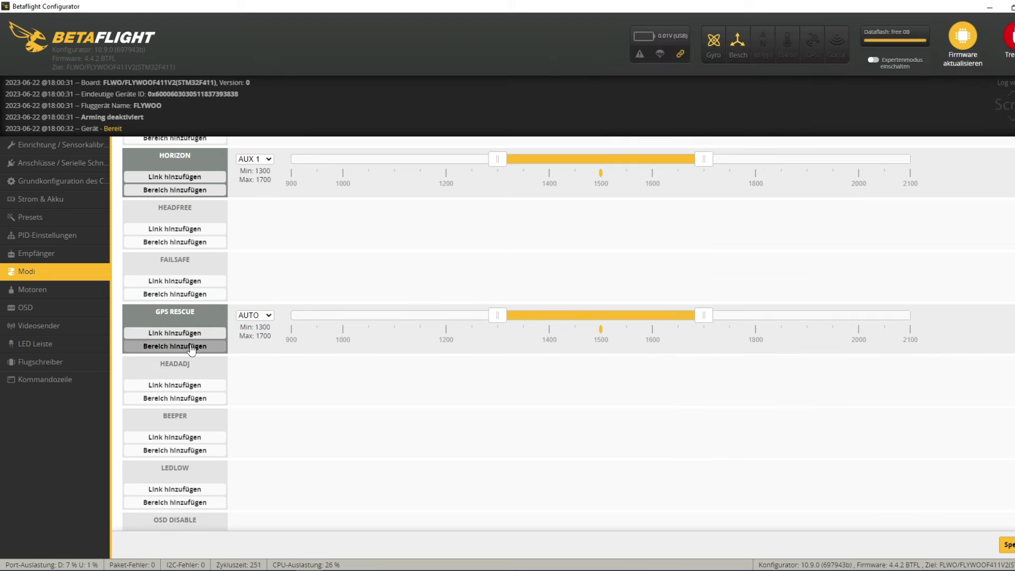
click(267, 316)
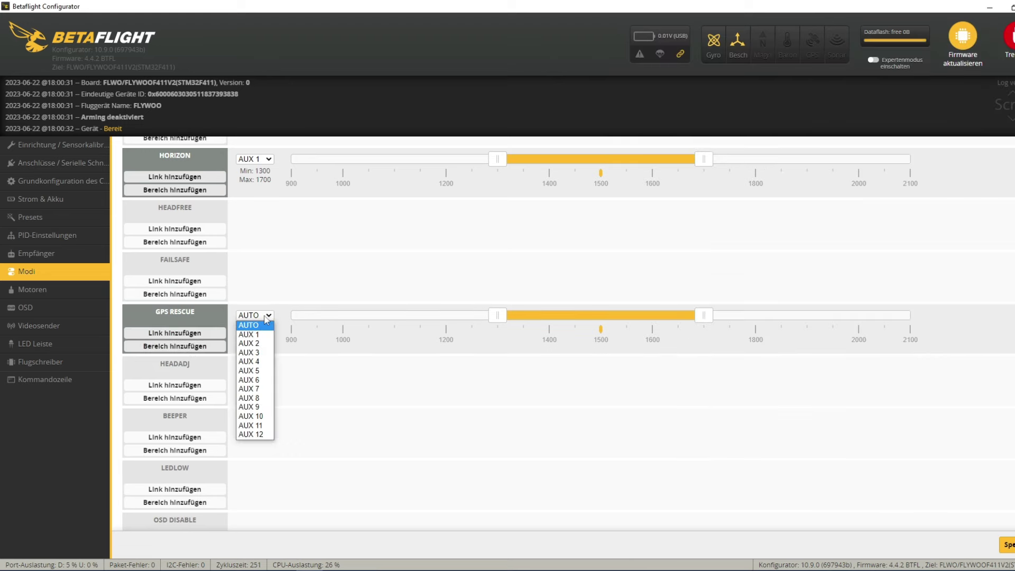
click(261, 353)
drag(497, 316, 291, 316)
drag(704, 316, 601, 315)
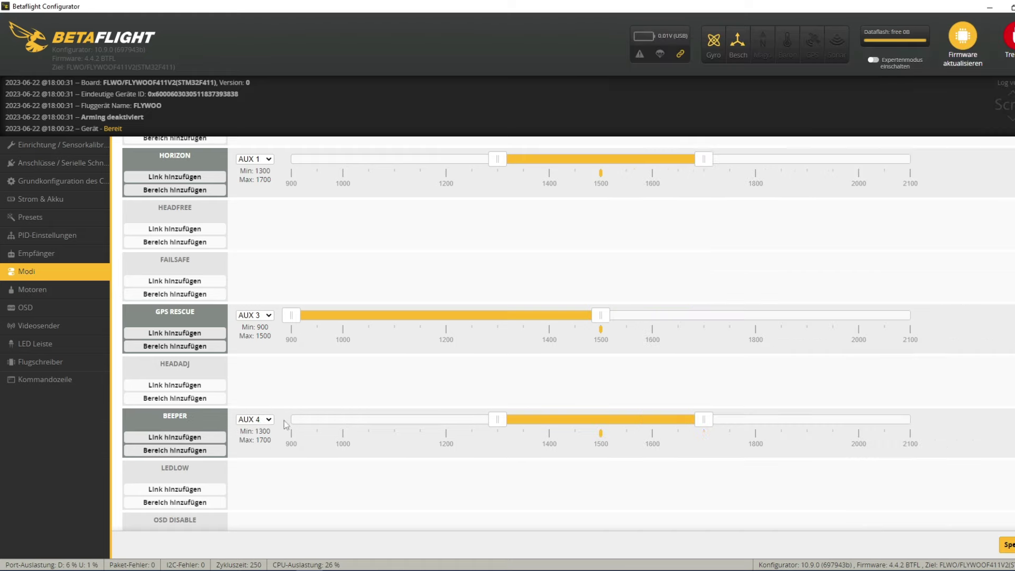
- Compare the mode ranges with the recording through the end of the modes list, and save the modes
scroll(300, 412, up, 5)
scroll(317, 360, down, 4)
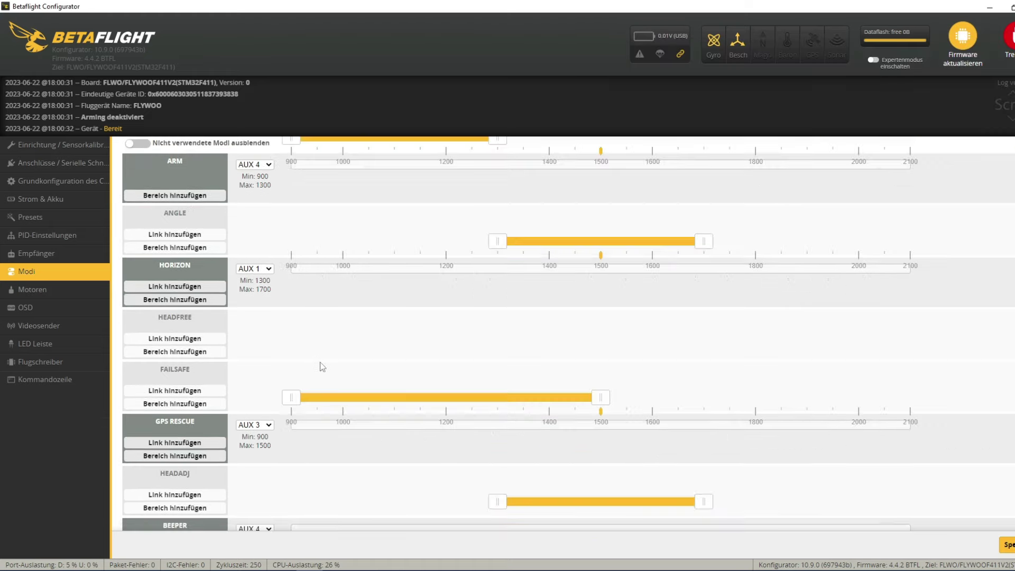
scroll(494, 392, up, 1)
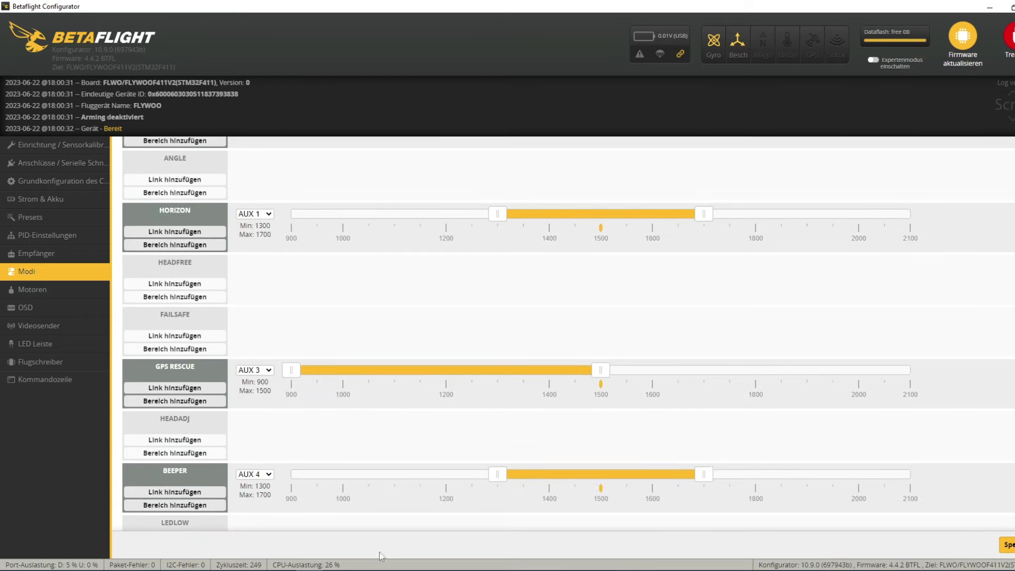
drag(892, 53, 971, 61)
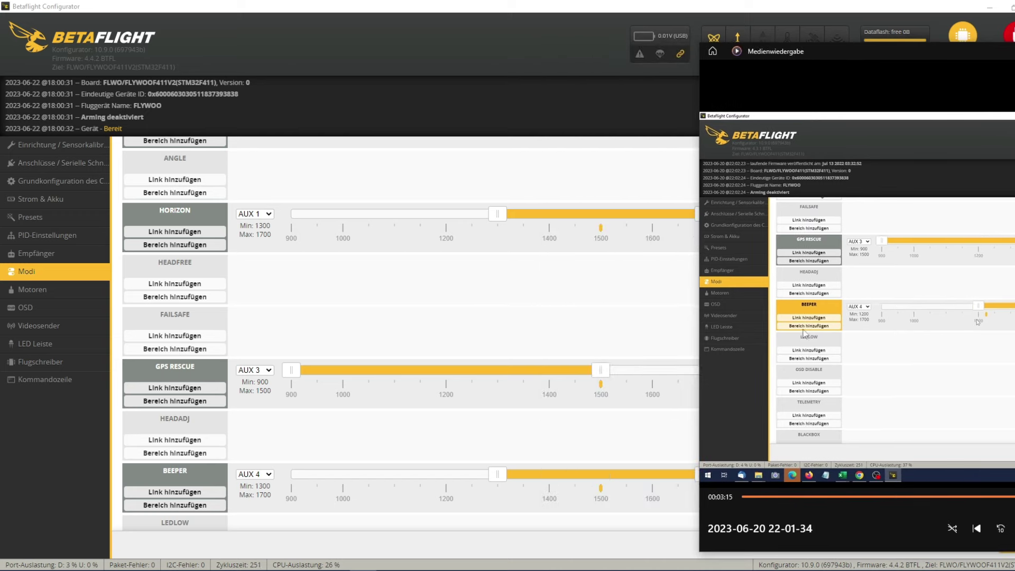
click(632, 442)
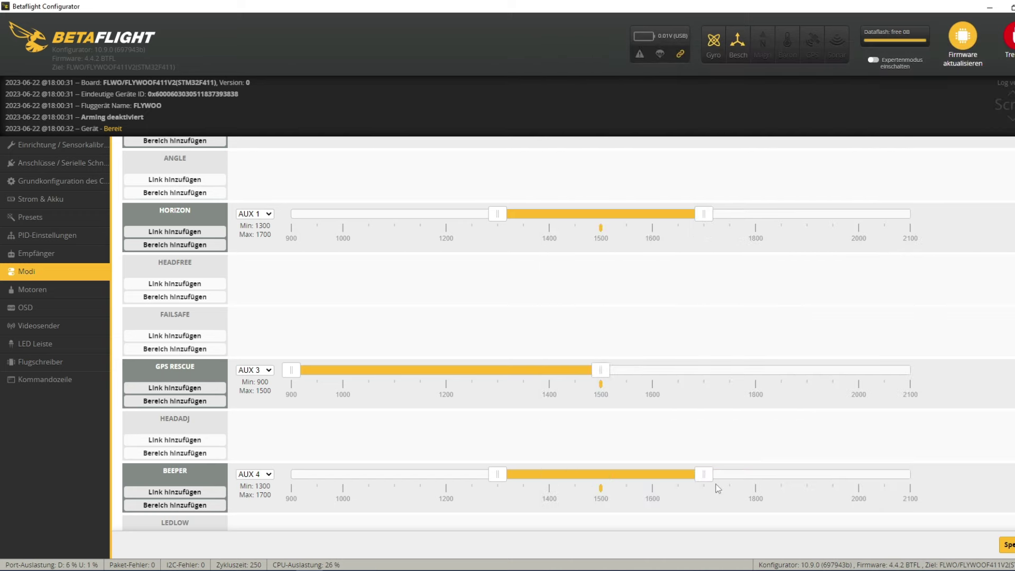
scroll(564, 456, down, 2)
key(alt+Tab)
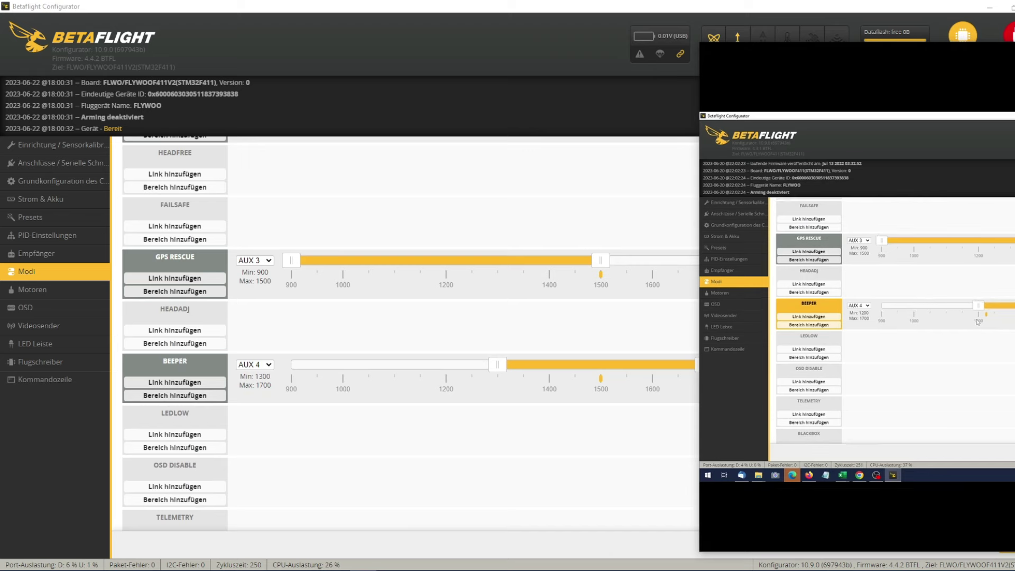
mouse_move(987, 455)
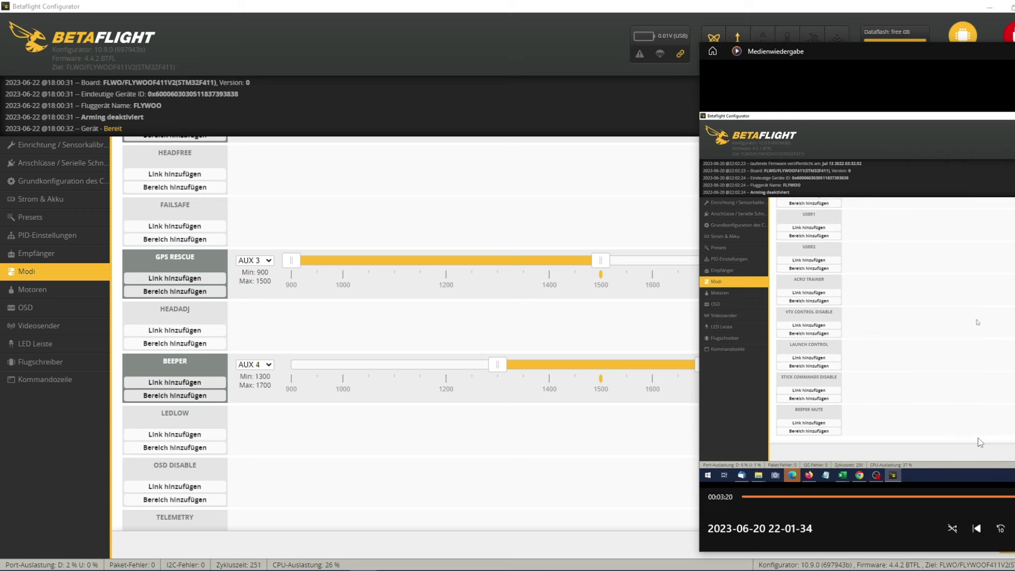
key(alt+F4)
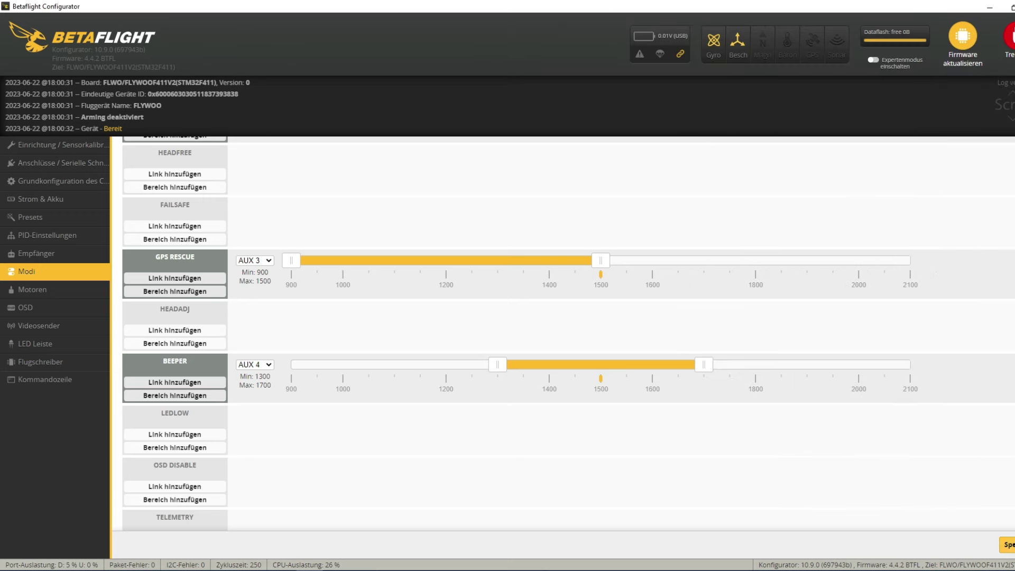
- In the motor settings, set the ESC/motor protocol to DSHOT300, enable MOTOR_STOP as in the recording, and save with a reboot
click(32, 289)
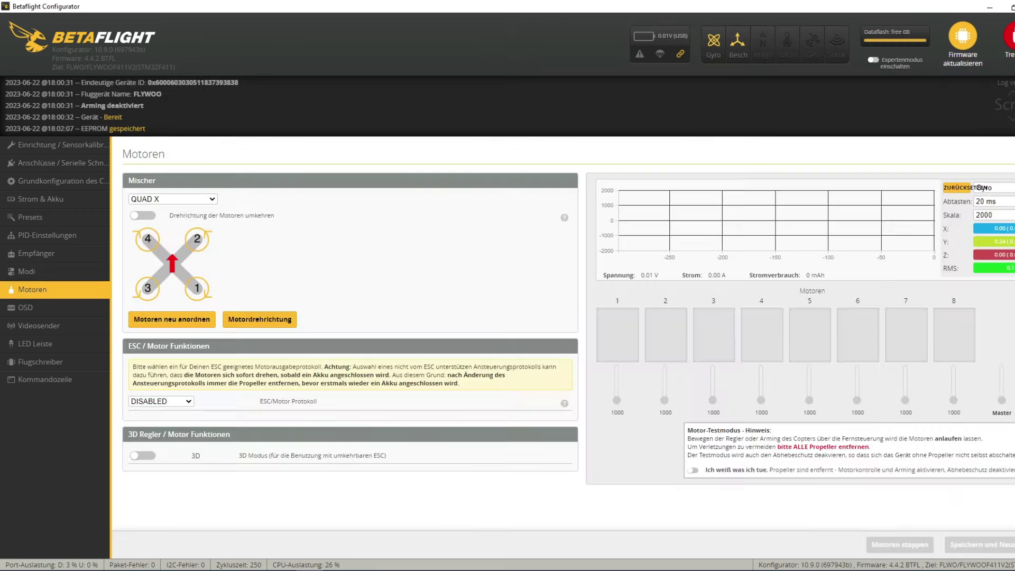
drag(870, 103, 831, 88)
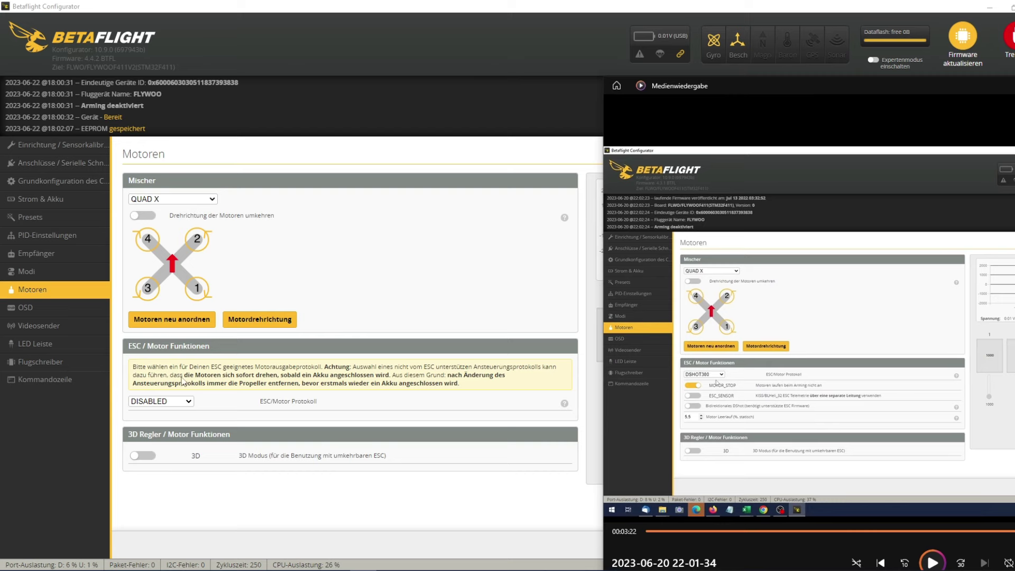
click(186, 407)
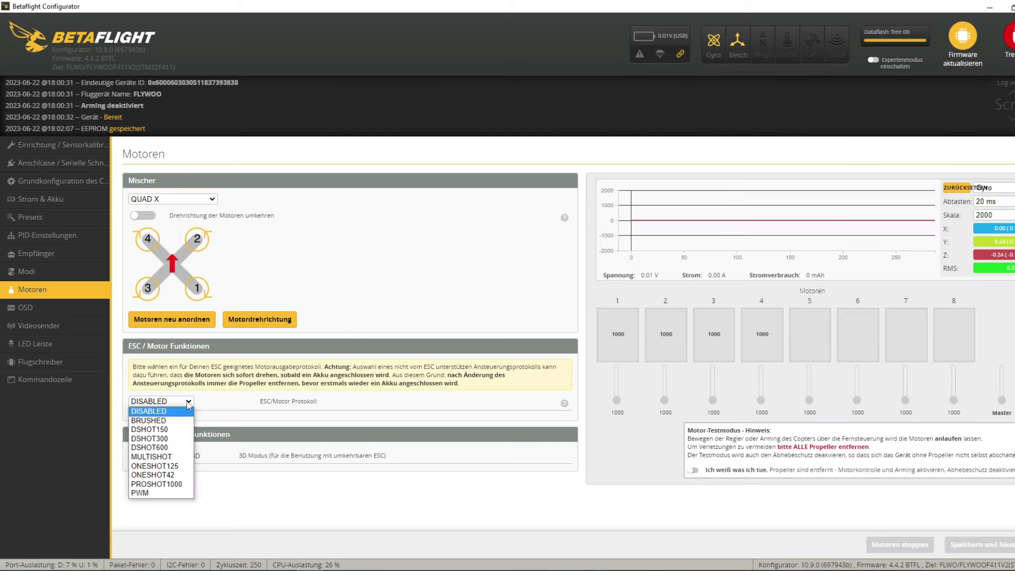
key(Escape)
click(175, 445)
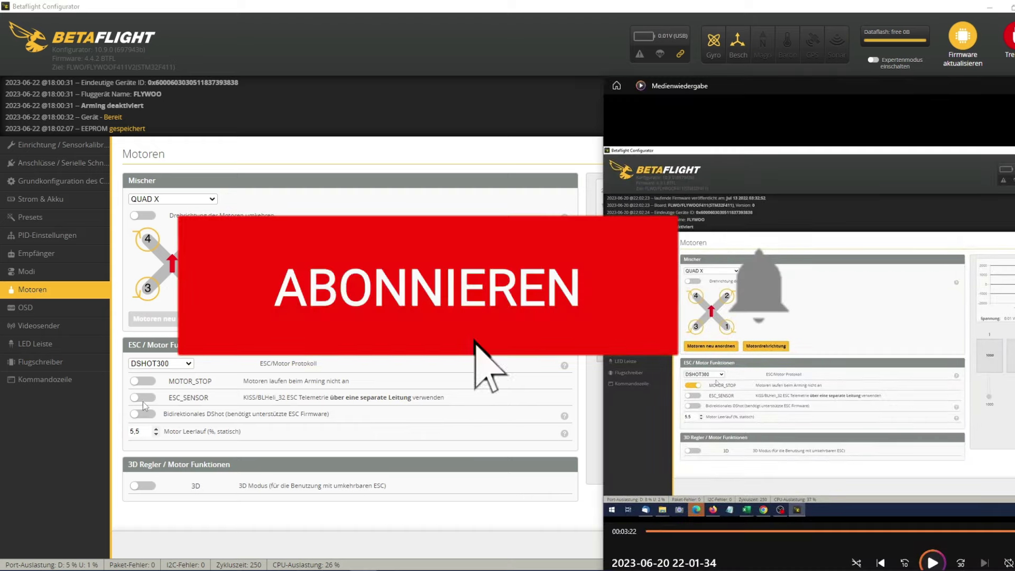
click(143, 381)
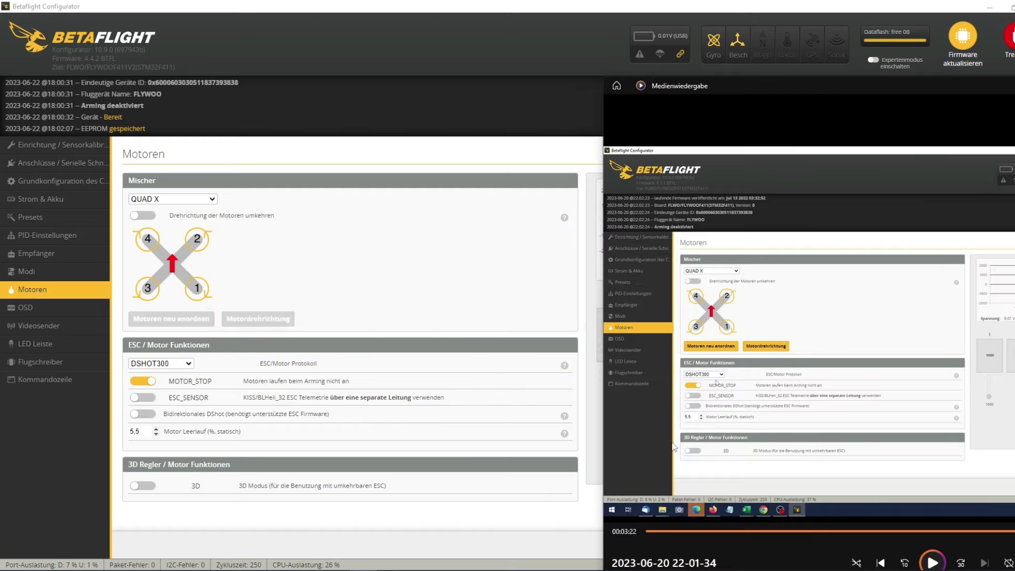
drag(752, 93, 382, 73)
click(975, 551)
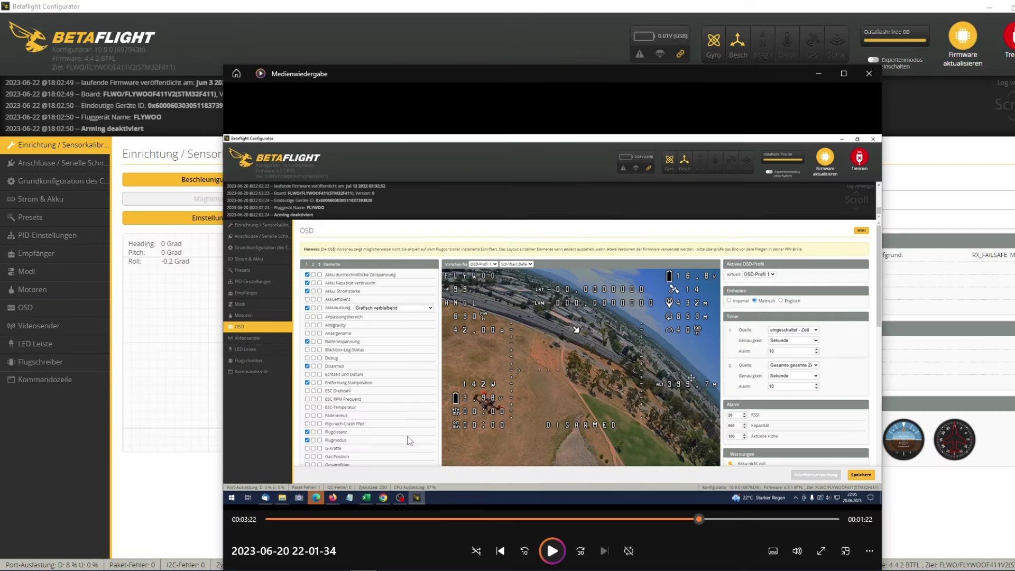
- Open the OSD settings and seek further ahead in the recording
click(95, 307)
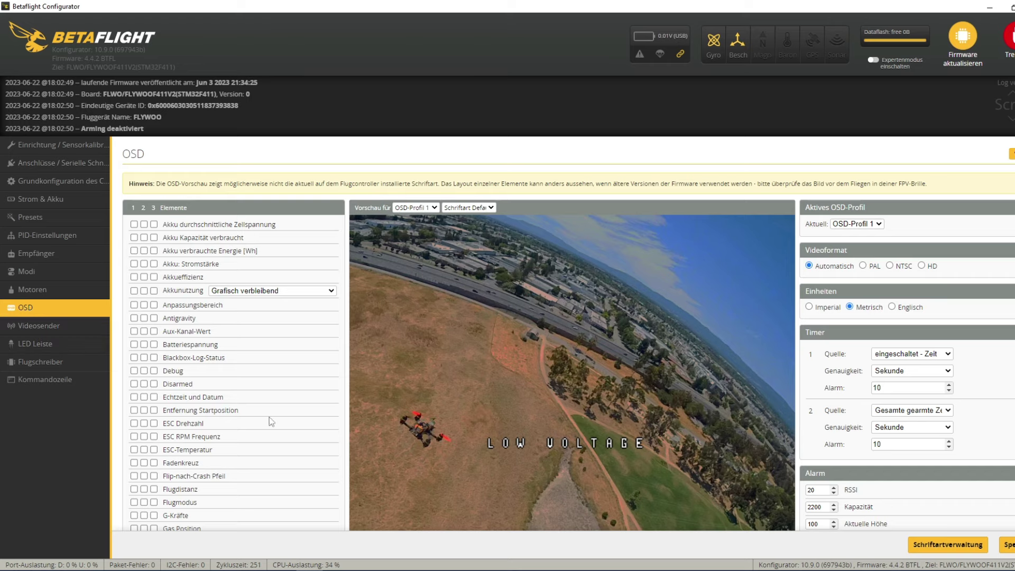
key(alt+Tab)
drag(707, 520, 744, 519)
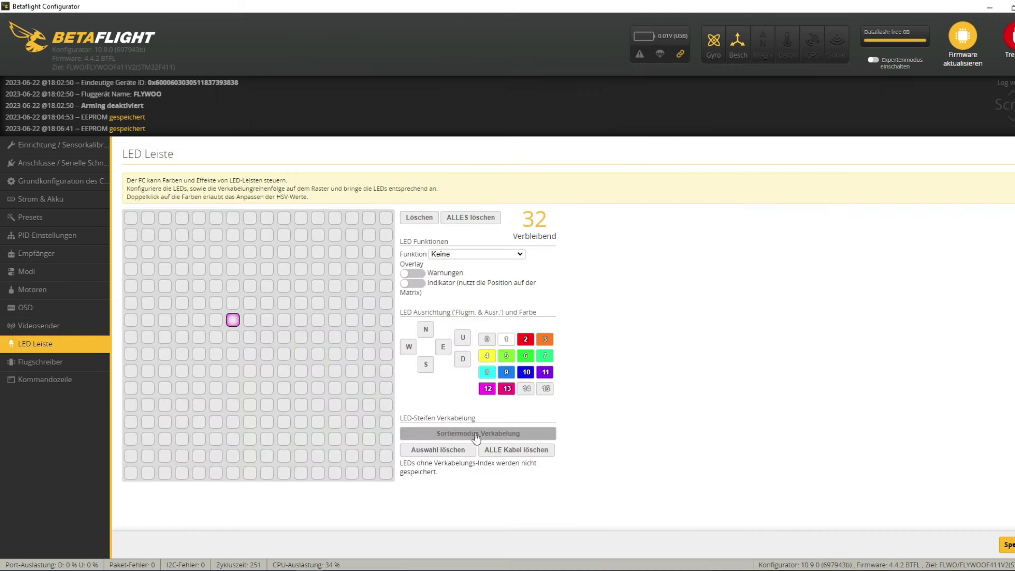
- Assign wiring indices 0 to 3 to four adjacent cells in one row of the LED strip grid
click(477, 438)
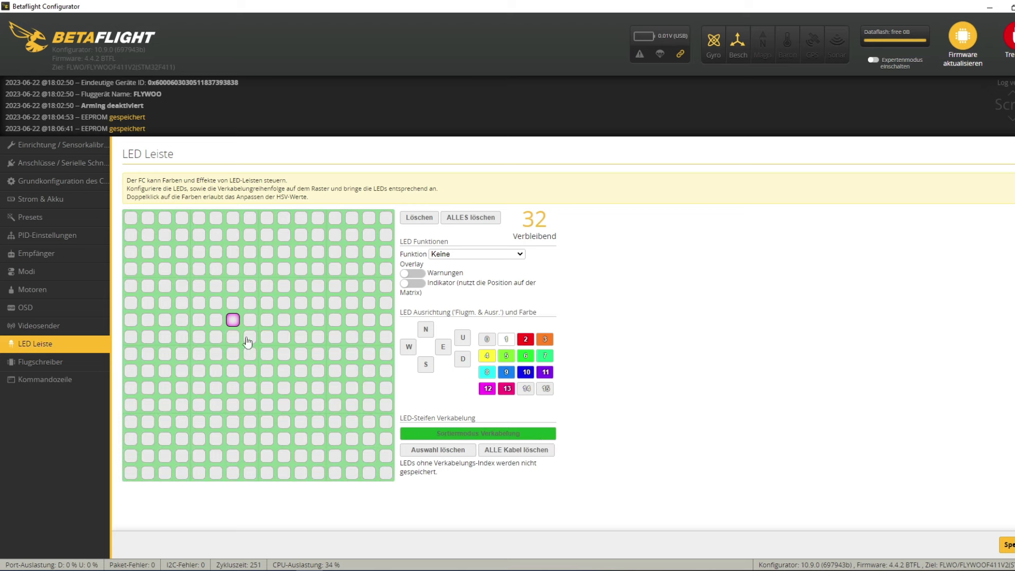
click(232, 320)
click(250, 320)
click(267, 320)
click(284, 320)
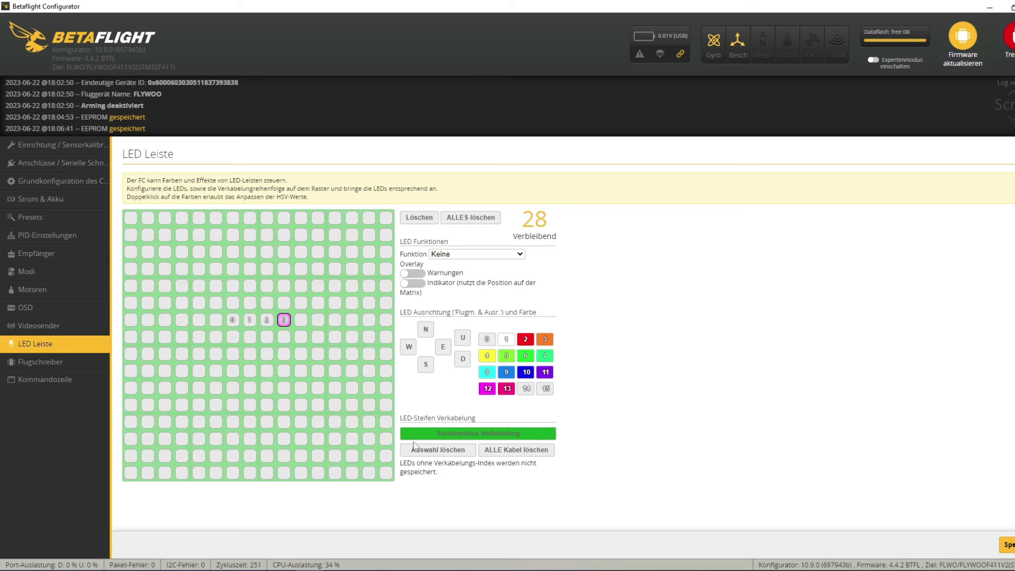
click(490, 438)
- Set the function of the four wired LEDs to Farbe and enable Larson Scanner
drag(232, 319, 284, 320)
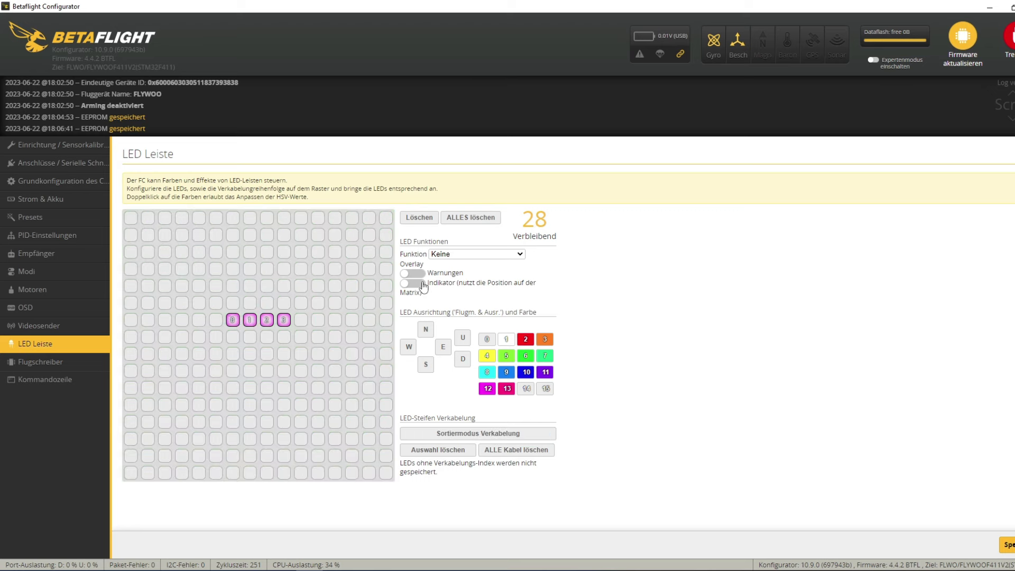
click(457, 255)
click(445, 291)
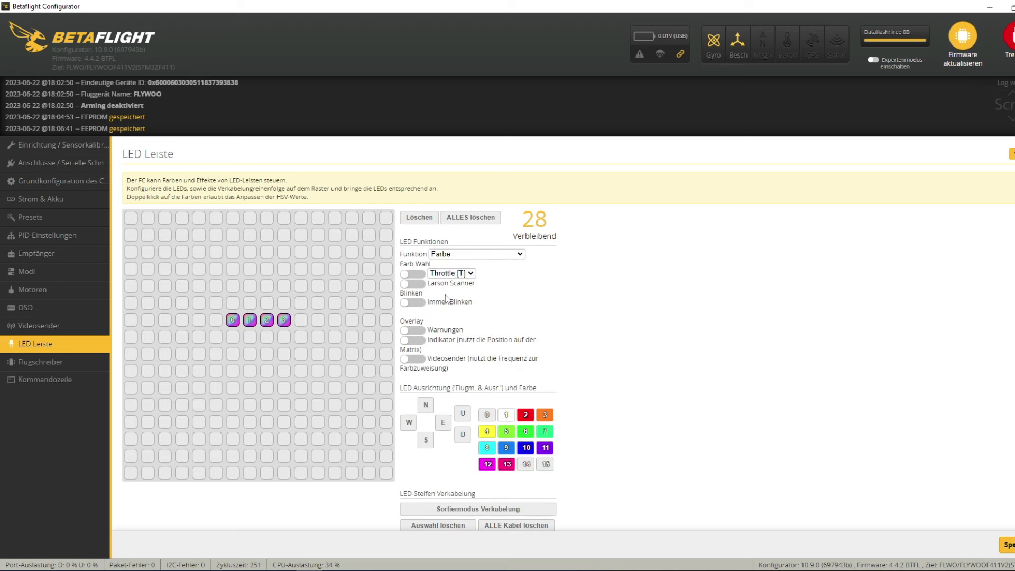
click(414, 285)
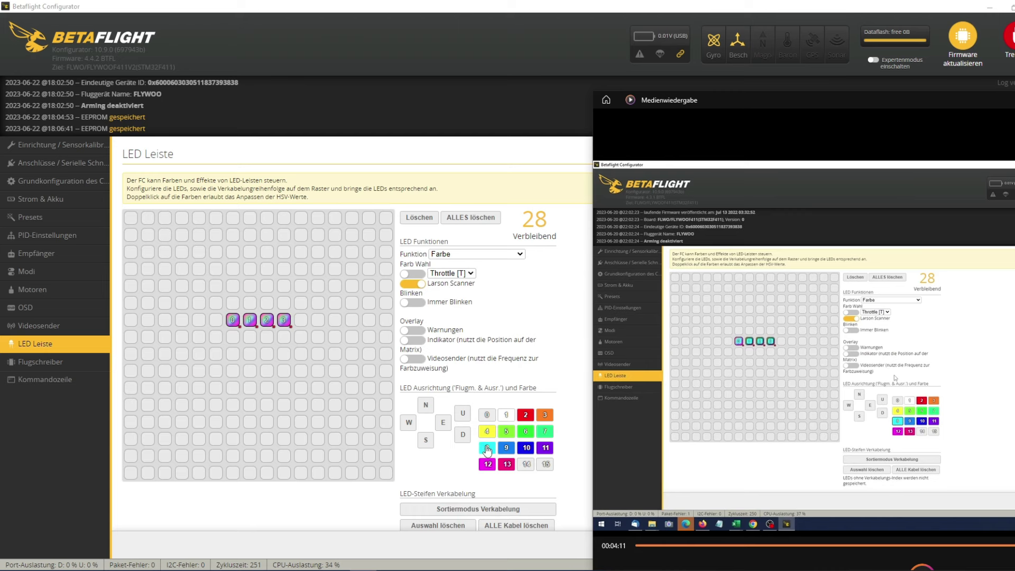
- Set the colour of the four wired LEDs to cyan (colour 8) and save the LED strip configuration
click(487, 449)
click(1006, 544)
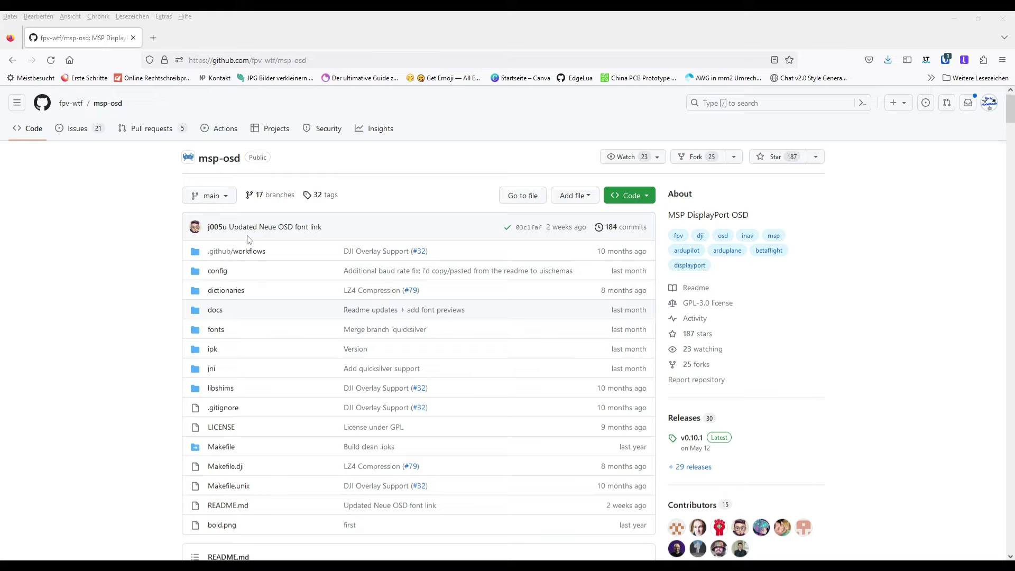
- Take the preset name "OSD for Fpv.wtf" from the msp-osd README on GitHub and search the Betaflight Configurator presets for it
scroll(248, 238, down, 6)
scroll(258, 280, down, 1)
scroll(268, 323, down, 3)
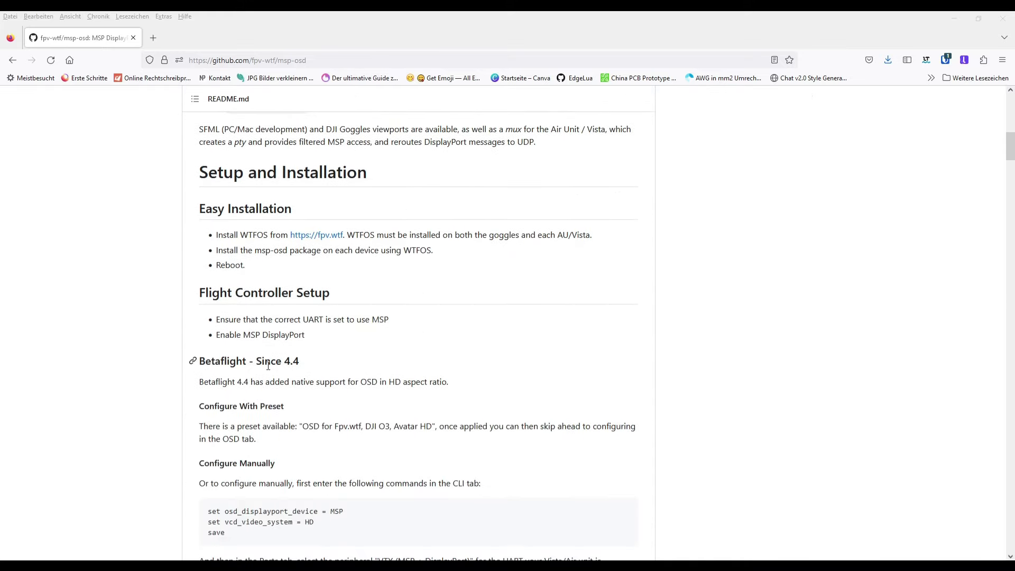
scroll(290, 359, down, 1)
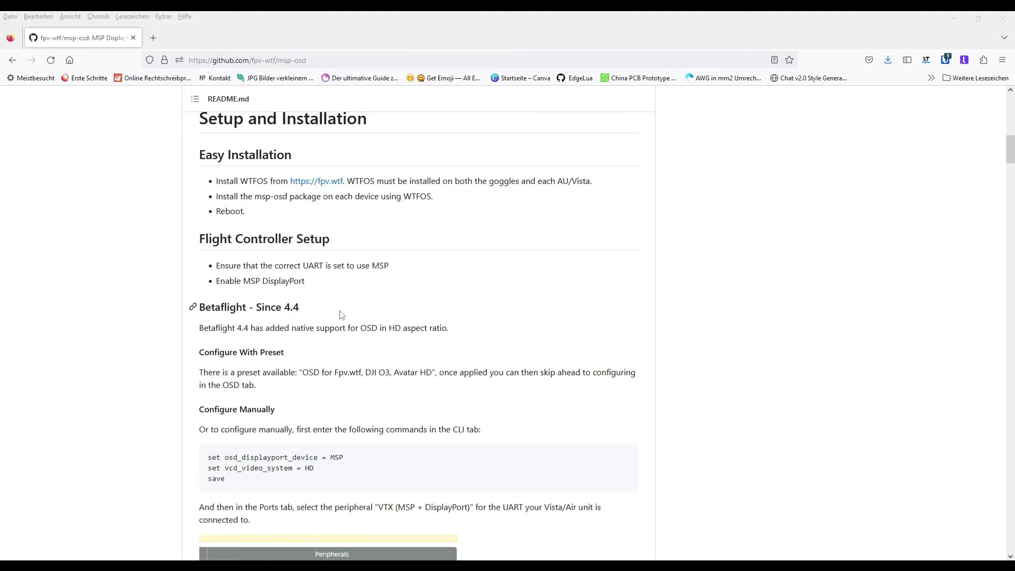
scroll(341, 315, down, 1)
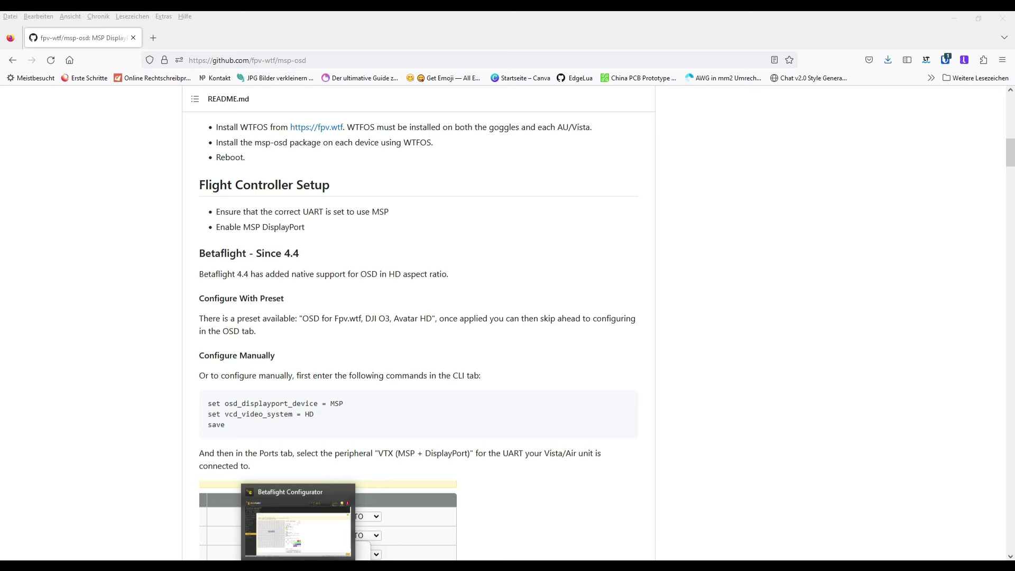
click(298, 565)
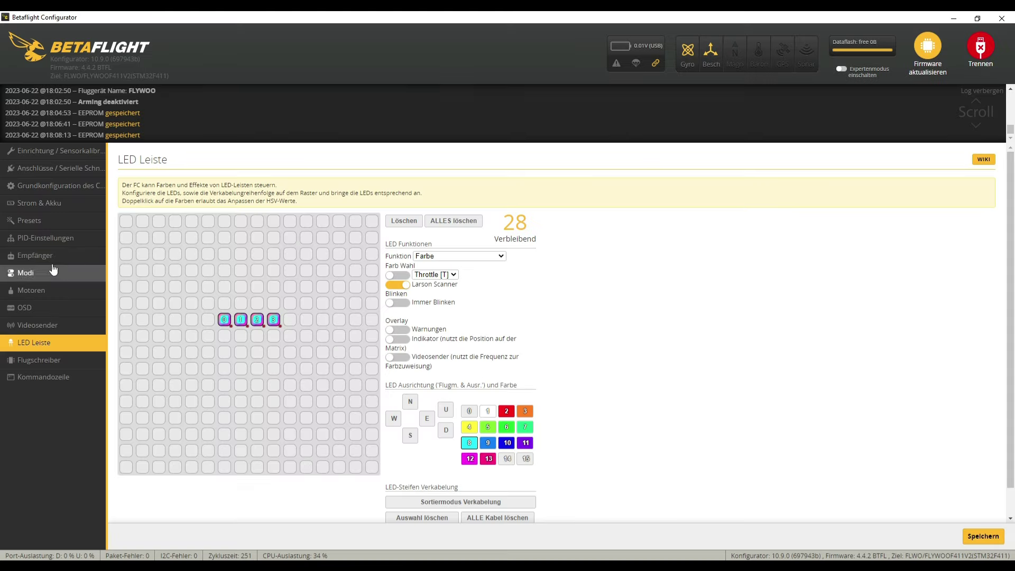
click(31, 221)
key(alt+Tab)
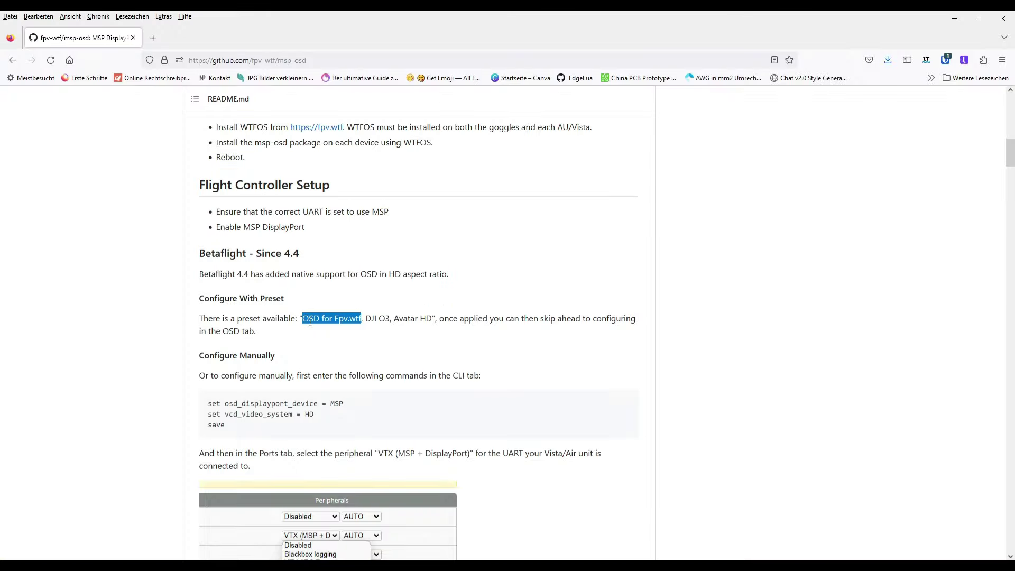
mouse_move(350, 565)
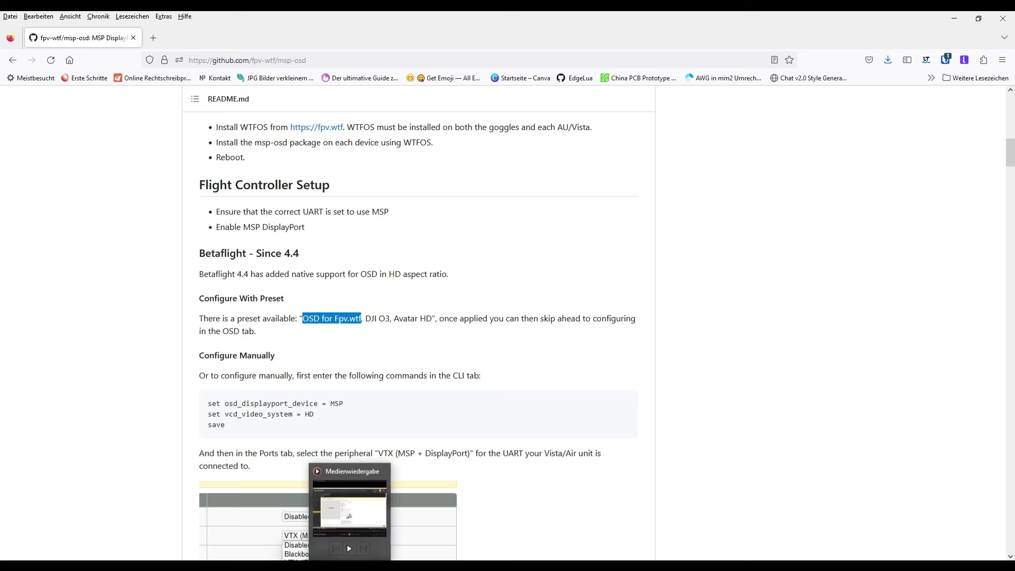
mouse_move(272, 565)
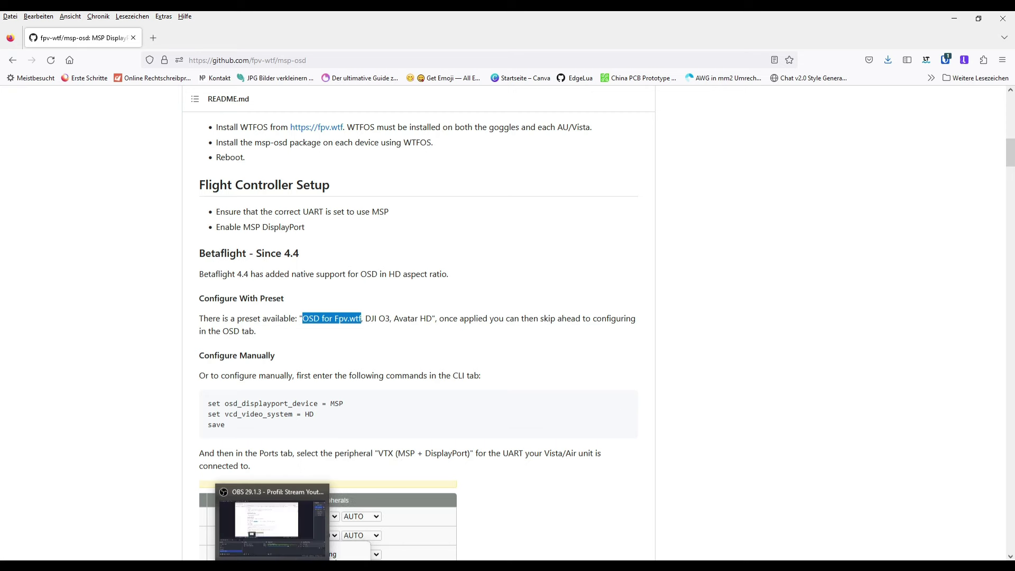
key(alt+Tab)
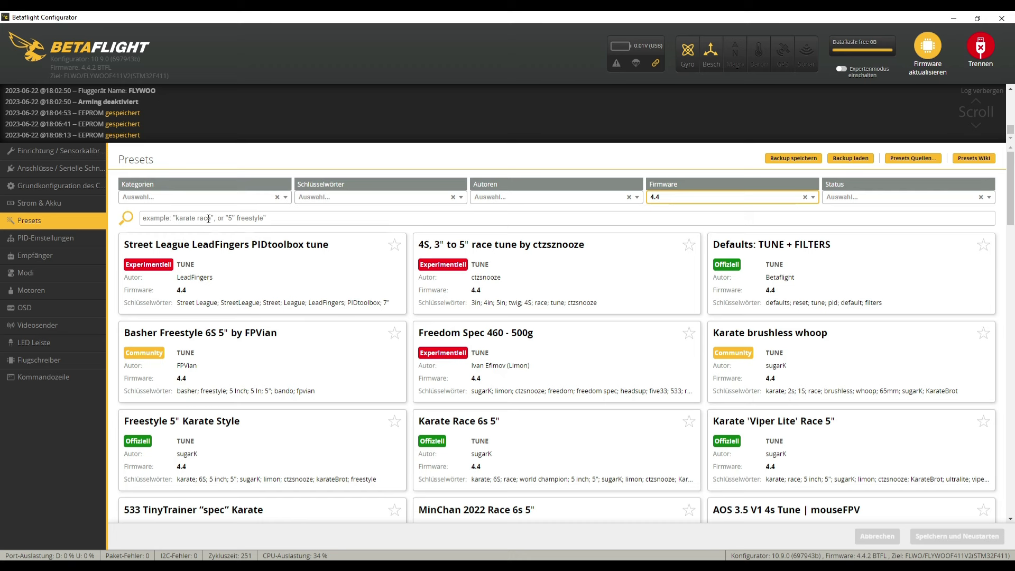
text(OSD for Fpv.wtf)
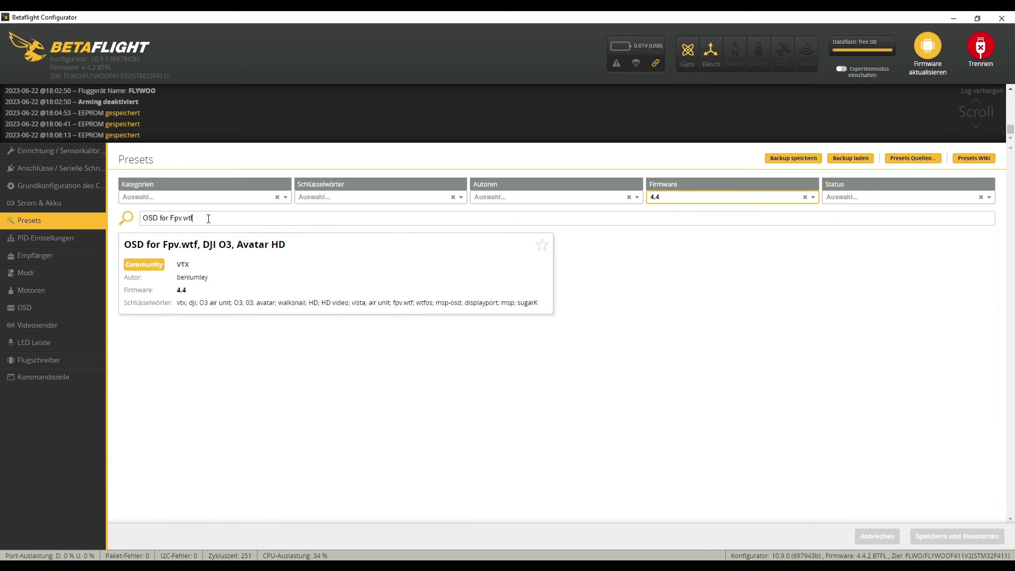
- Apply the preset OSD for Fpv.wtf, DJI O3, Avatar HD with map to displayport and set HDOSD, and save with a reboot
click(227, 277)
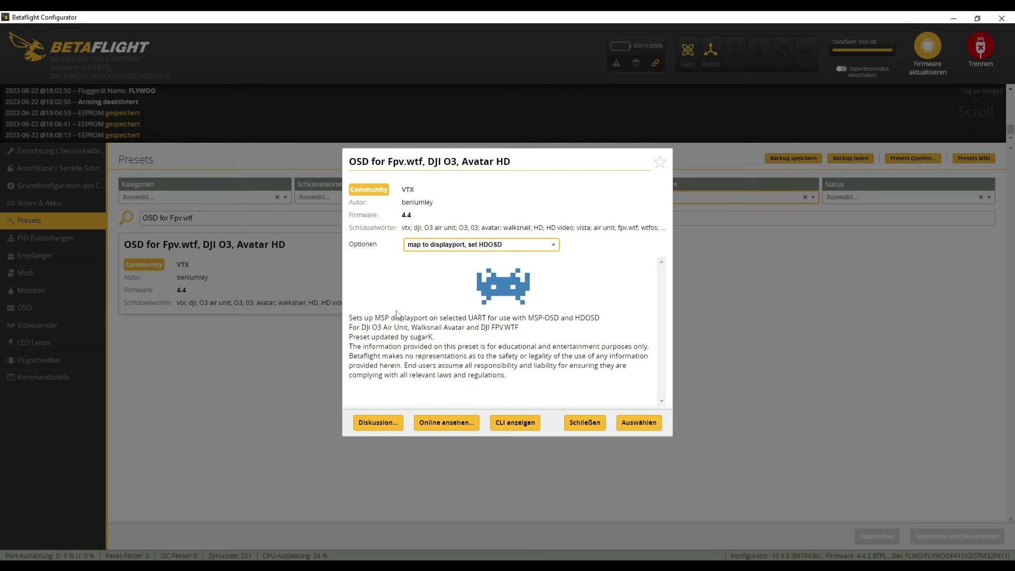
click(552, 245)
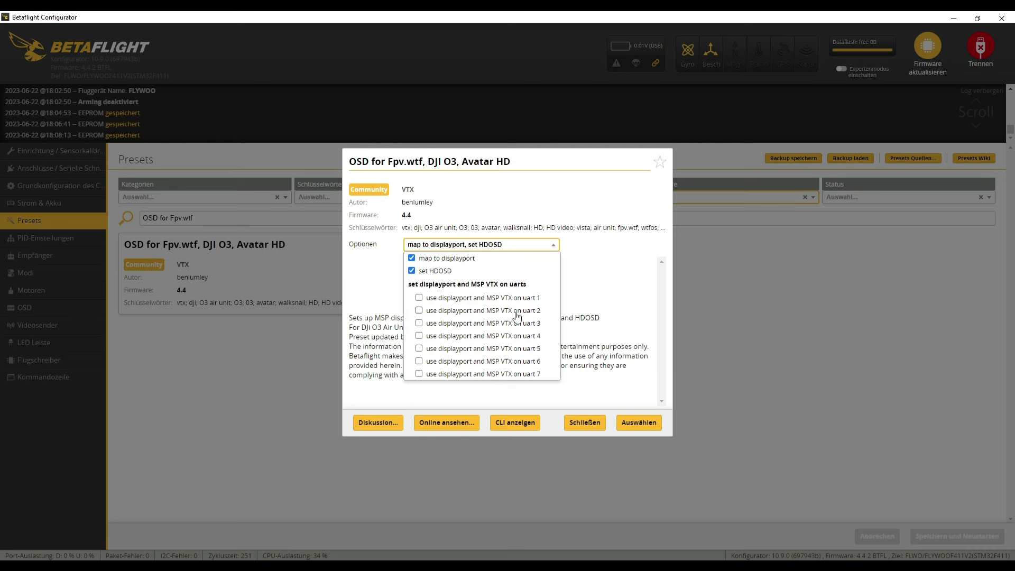
click(602, 270)
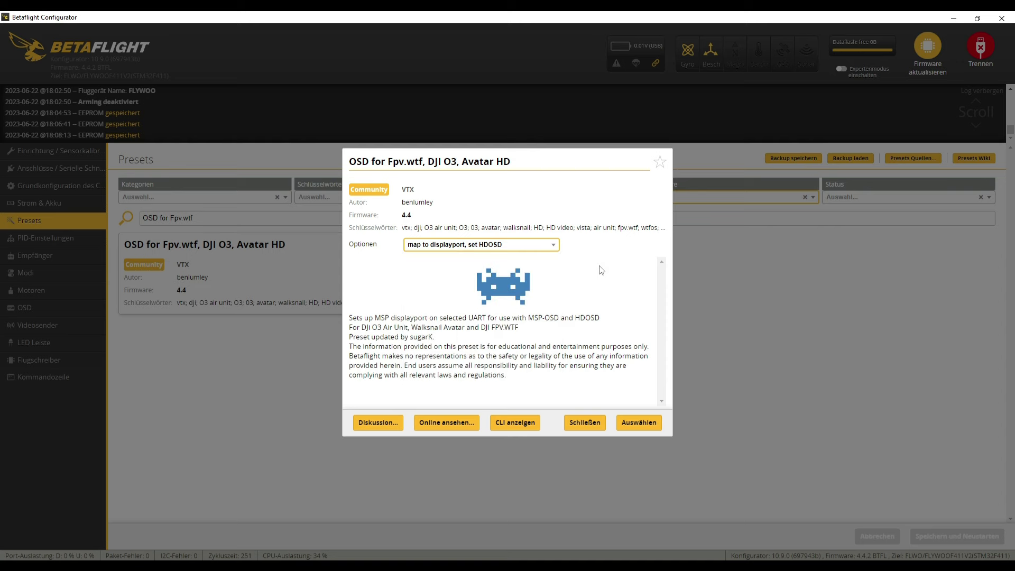
click(640, 423)
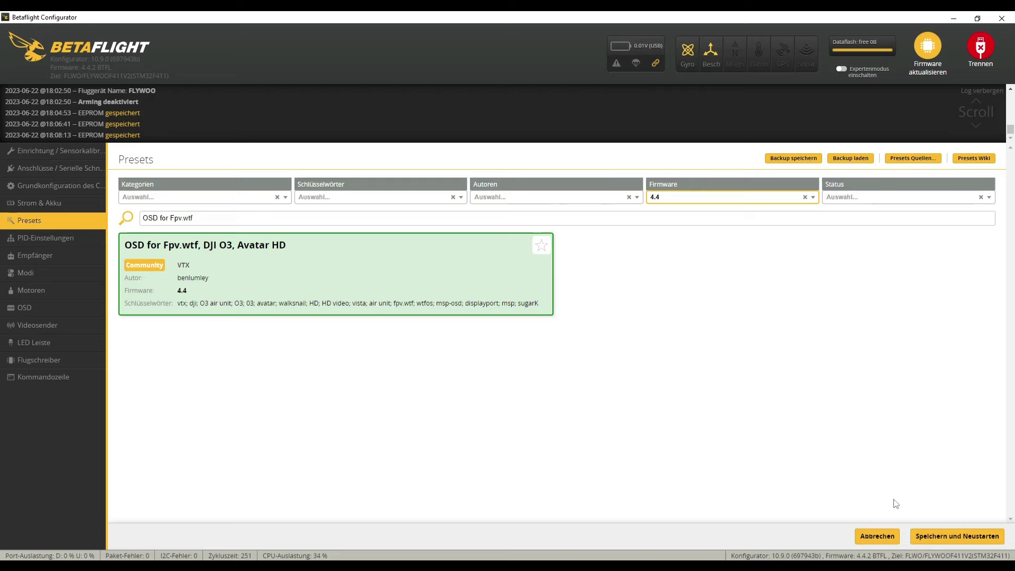
click(951, 535)
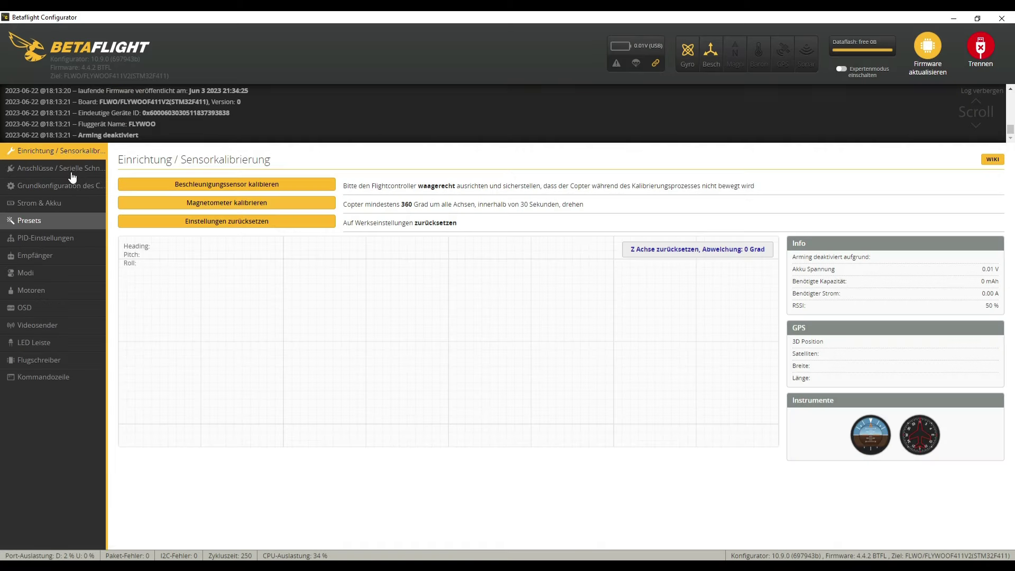
- In the serial port settings, set the UART2 peripheral to VTX (MSP + Displayport) and save with a reboot
click(73, 170)
click(903, 291)
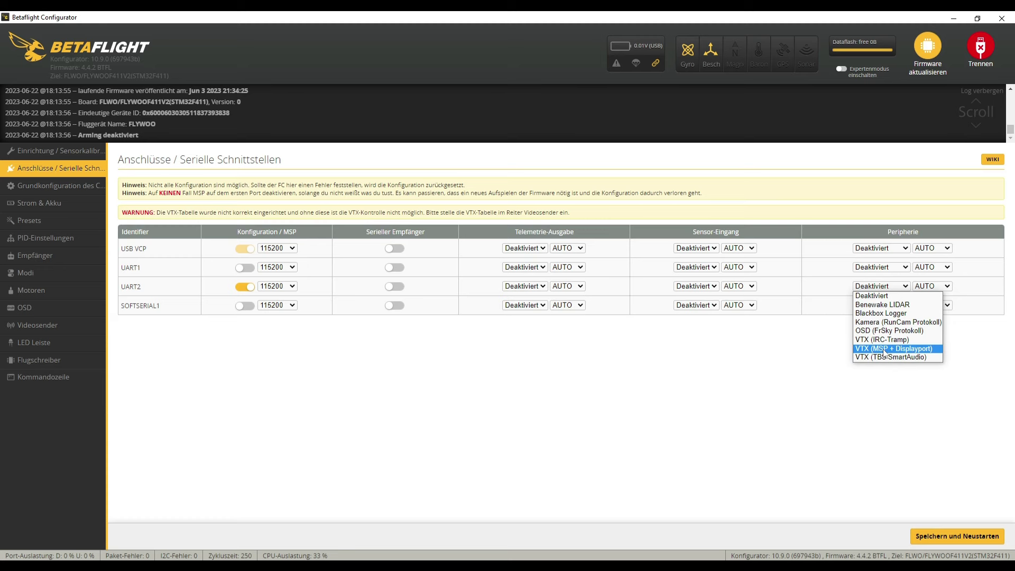
click(904, 348)
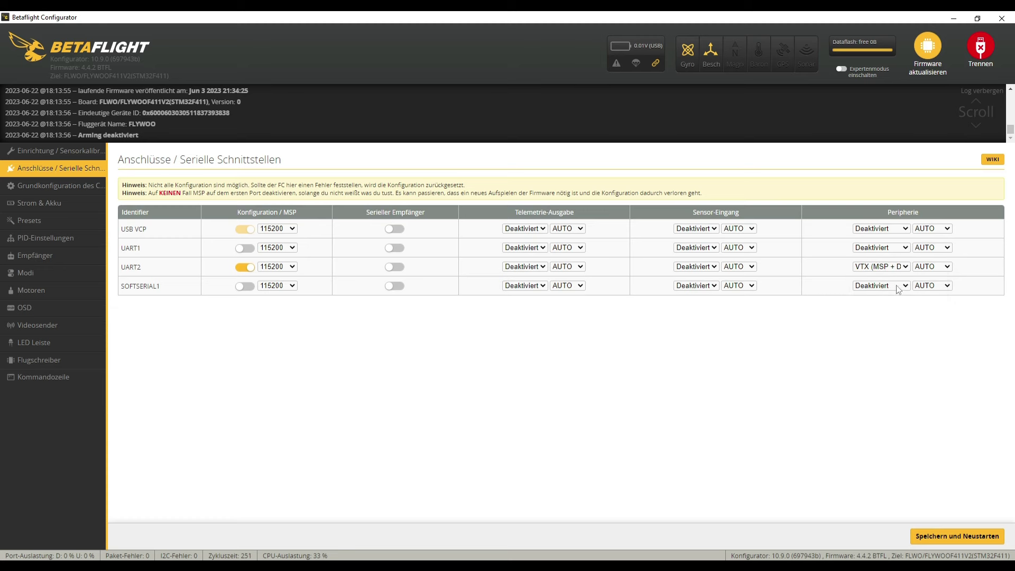
click(946, 544)
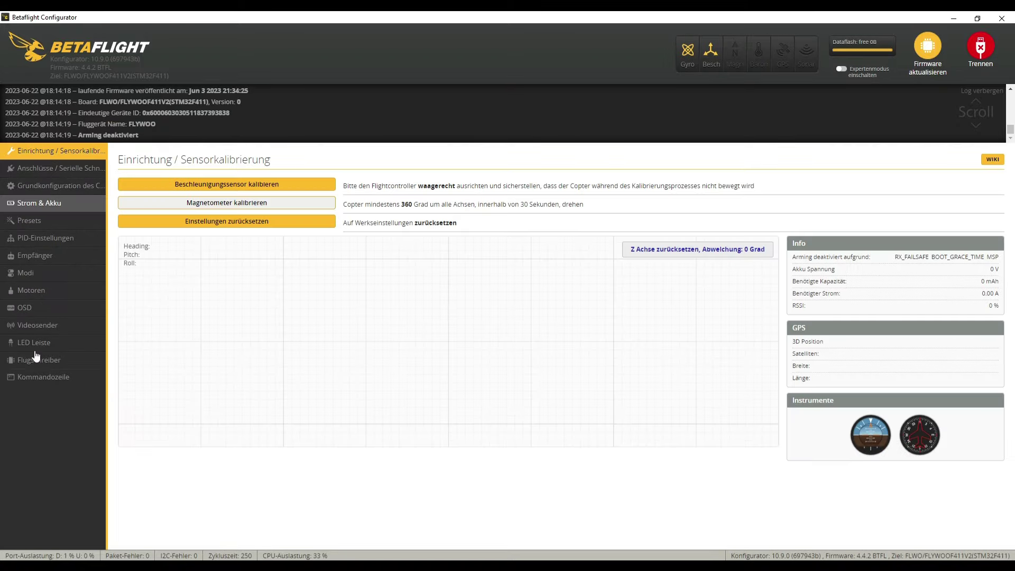
- Open the OSD settings and reposition the LOW VOLTAGE warning at the lower centre of the preview for OSD profile 1
click(25, 307)
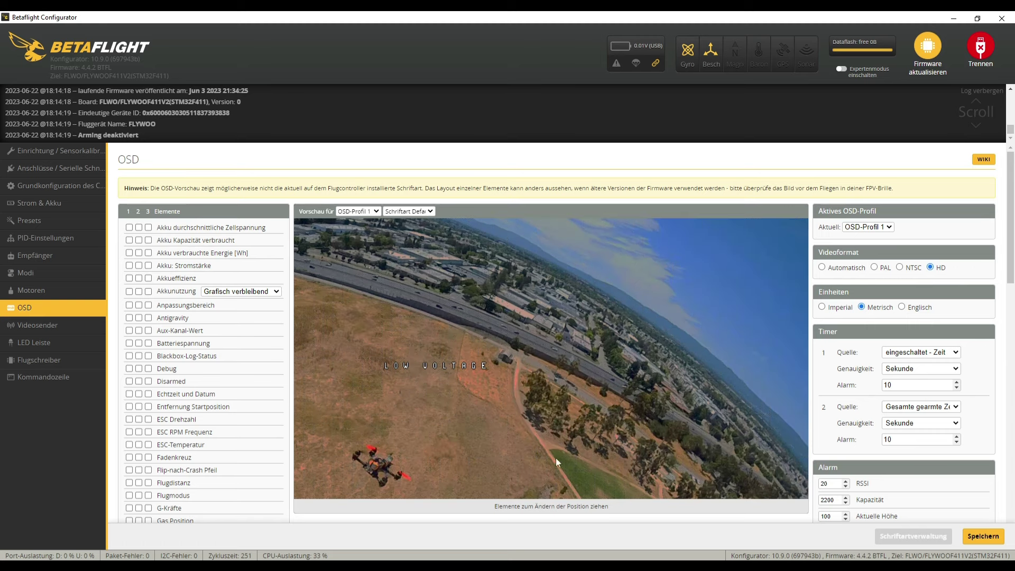
drag(438, 398, 474, 411)
scroll(169, 381, down, 3)
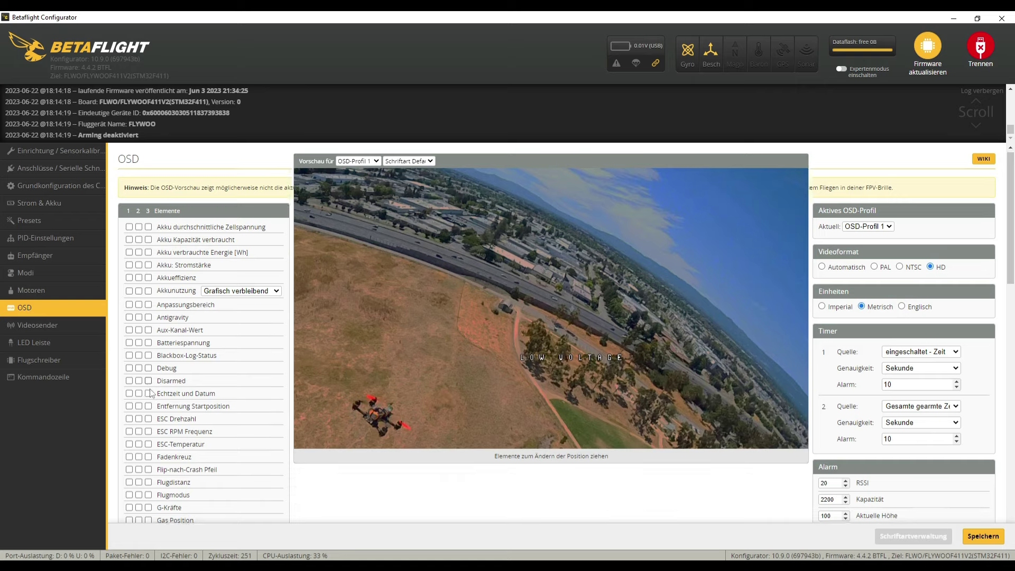
scroll(174, 391, up, 3)
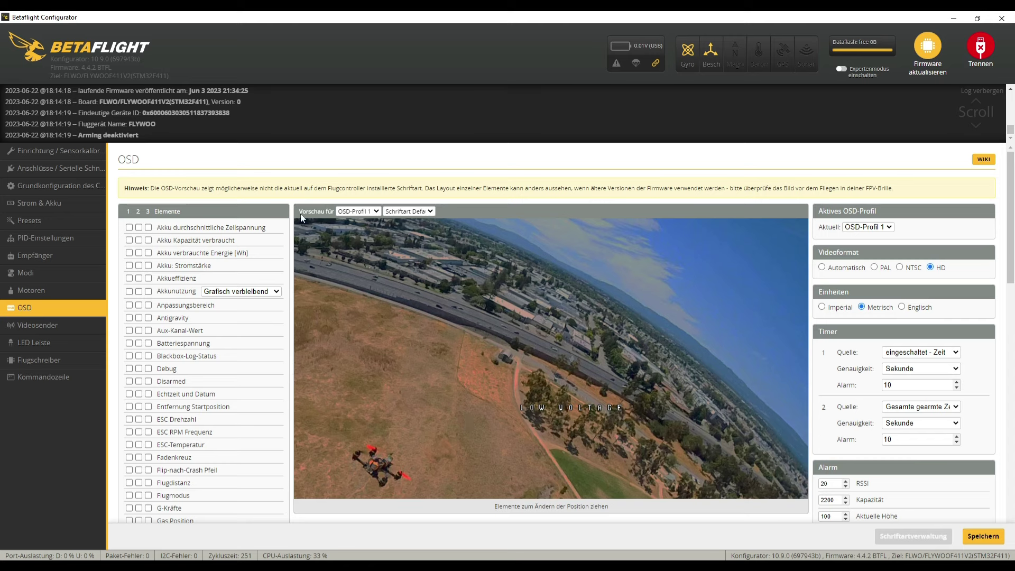
click(376, 213)
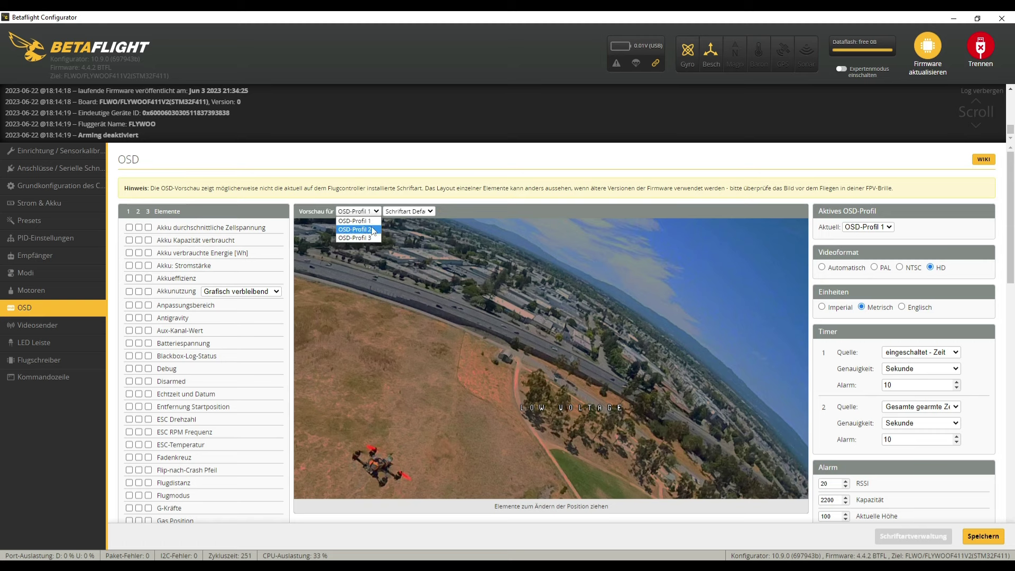
click(376, 212)
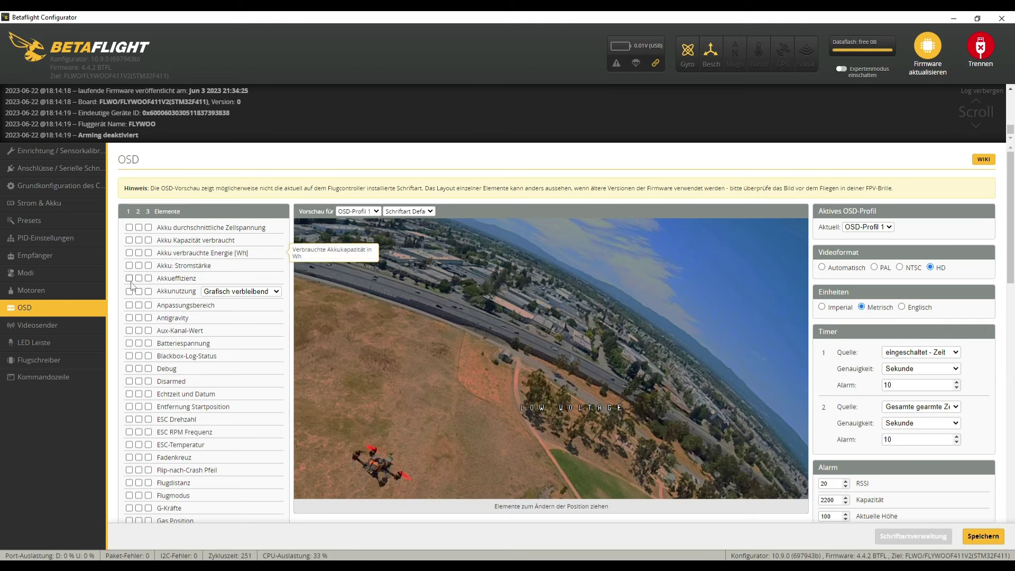
- Enable average cell voltage, used capacity and current draw in OSD profile 1 and stack them in the preview's upper-left area
click(129, 228)
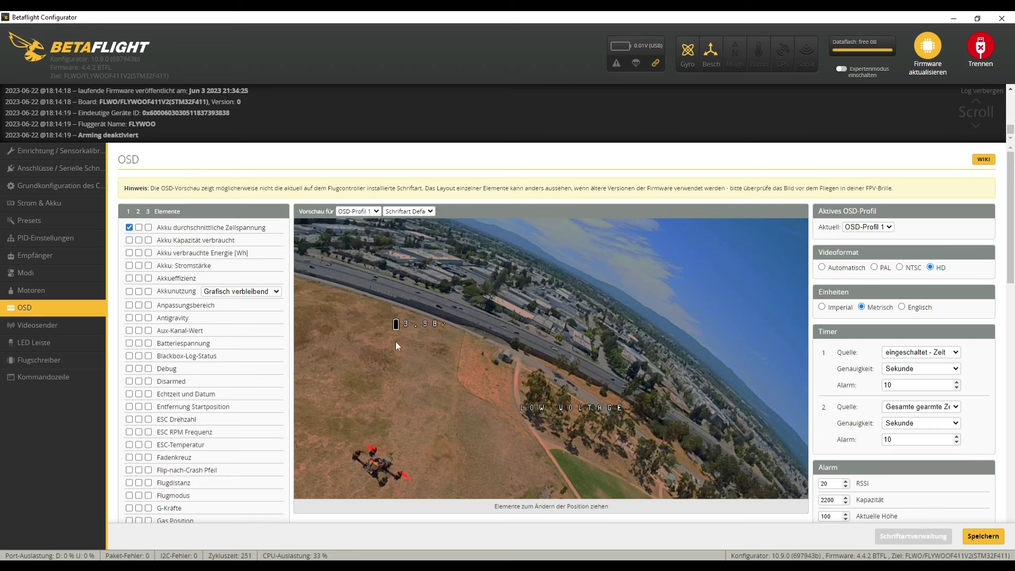
drag(395, 324, 322, 305)
click(129, 240)
drag(375, 305, 319, 279)
click(129, 265)
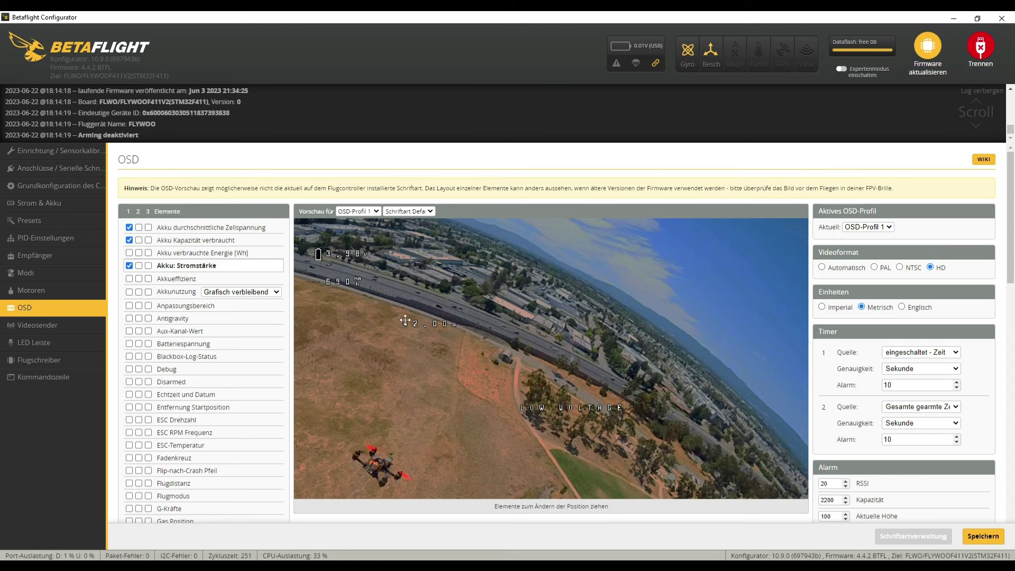
- Enable Akkunutzung and Batteriespannung in OSD profile 1, placing the usage bar below the LOW VOLTAGE warning and the battery voltage above the cell voltage
click(129, 291)
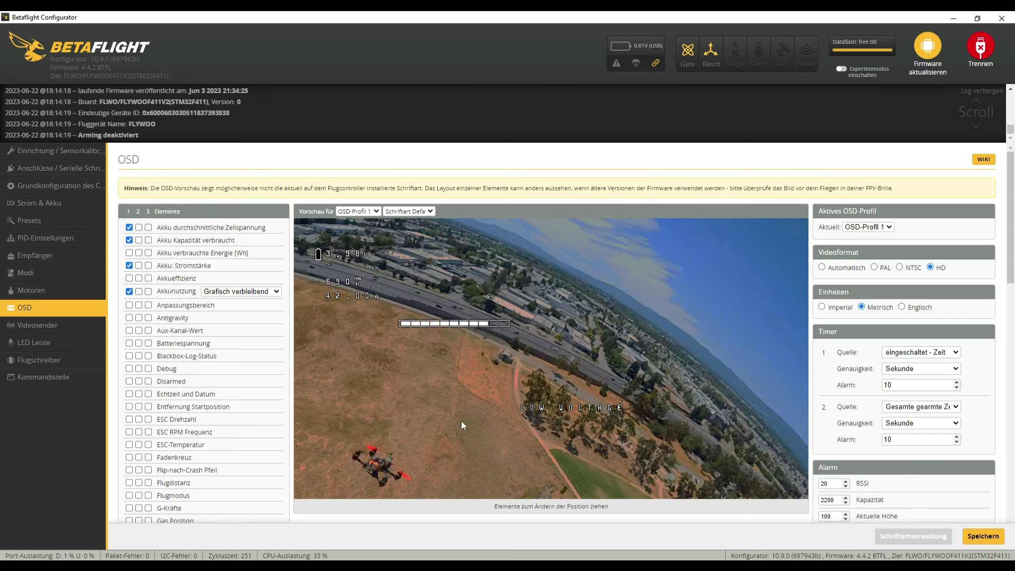
drag(401, 322, 508, 456)
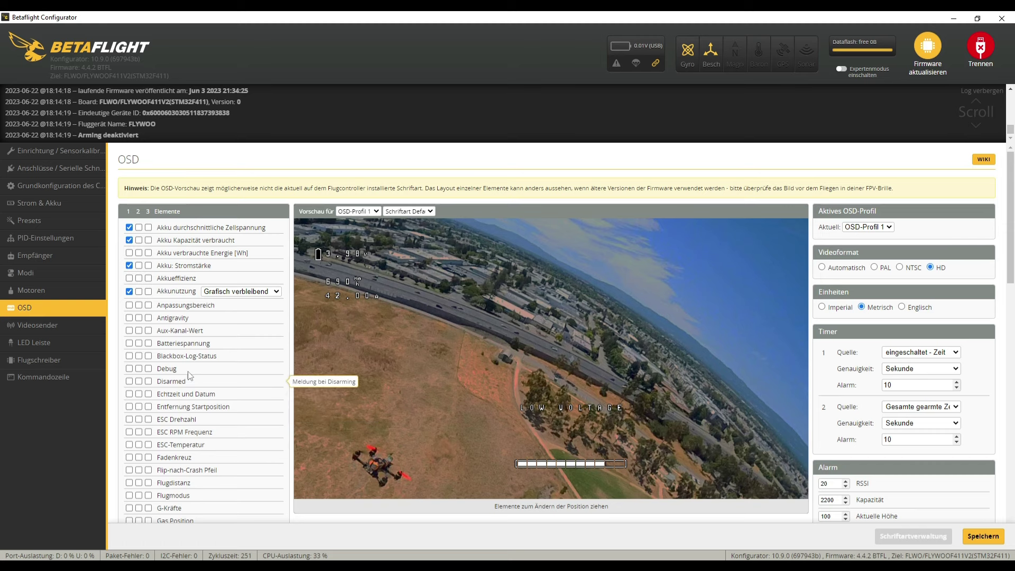
click(131, 343)
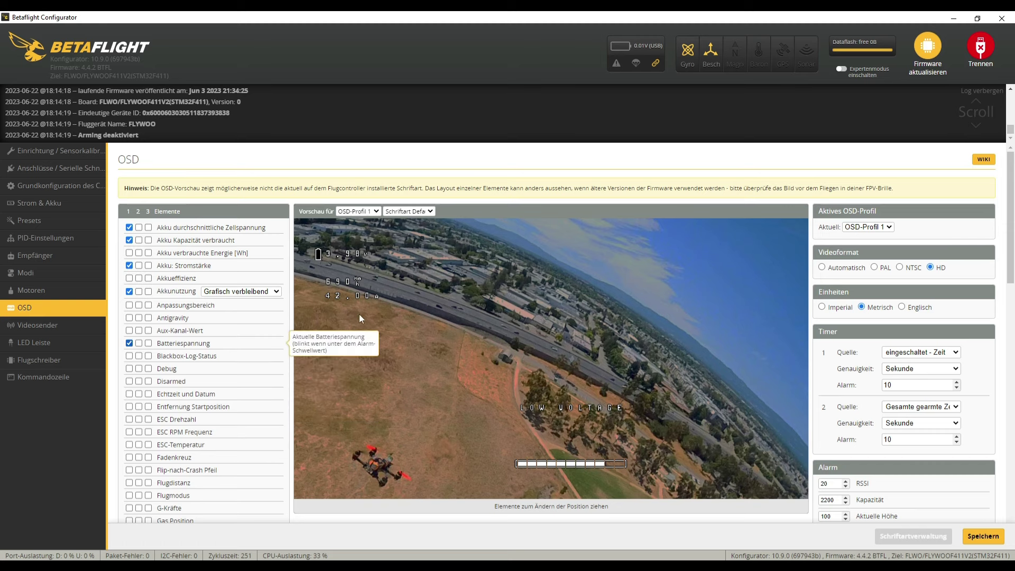
drag(396, 323, 366, 322)
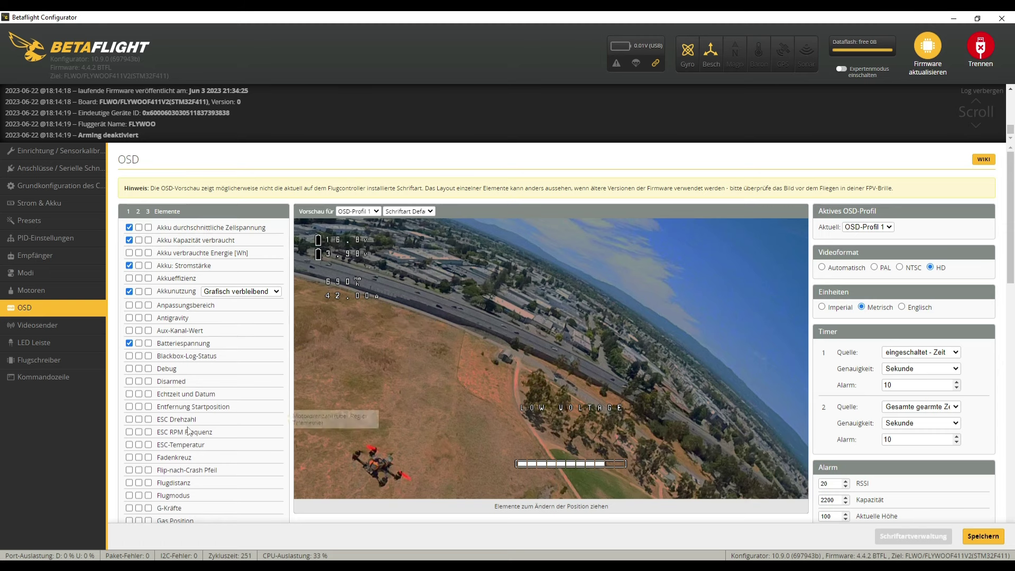
- Enable the Flugmodus element in OSD profile 1
scroll(135, 431, down, 1)
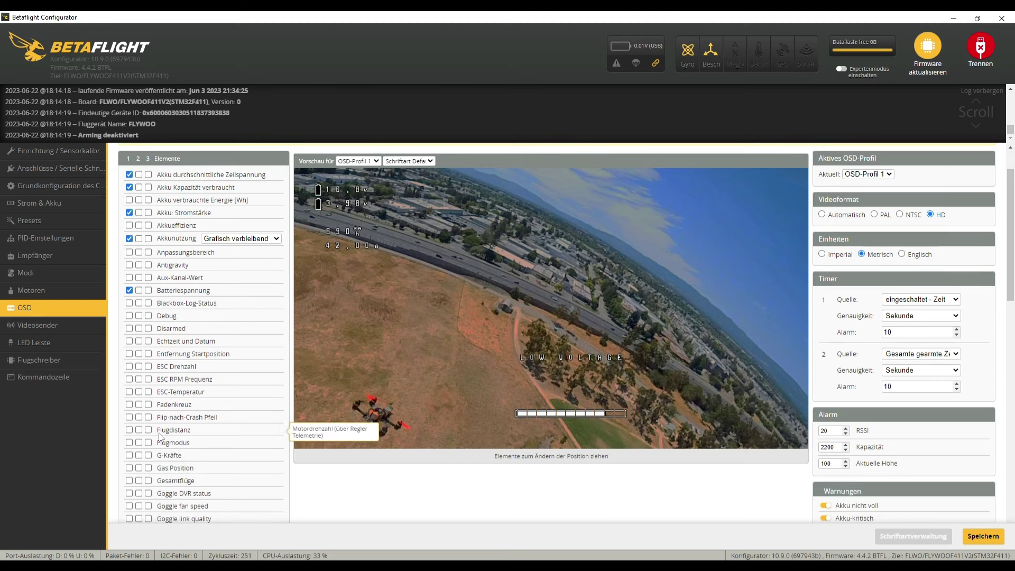
click(129, 442)
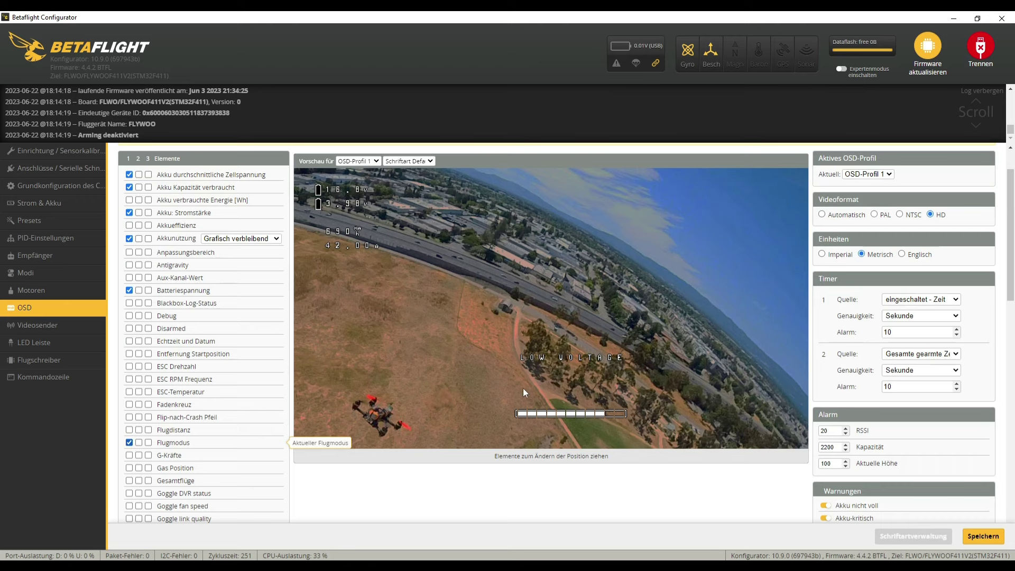
drag(531, 380, 539, 346)
drag(535, 388, 538, 388)
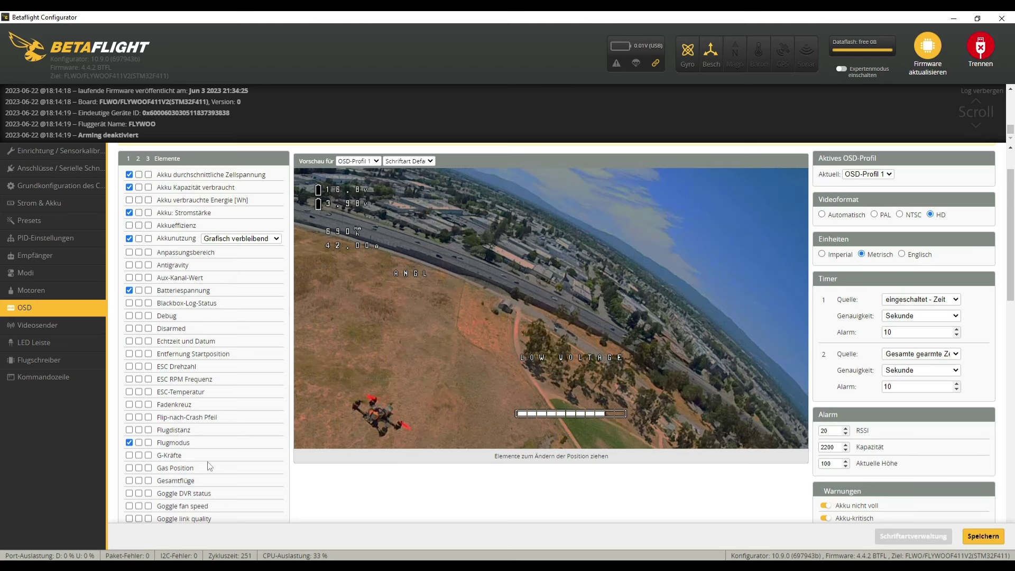